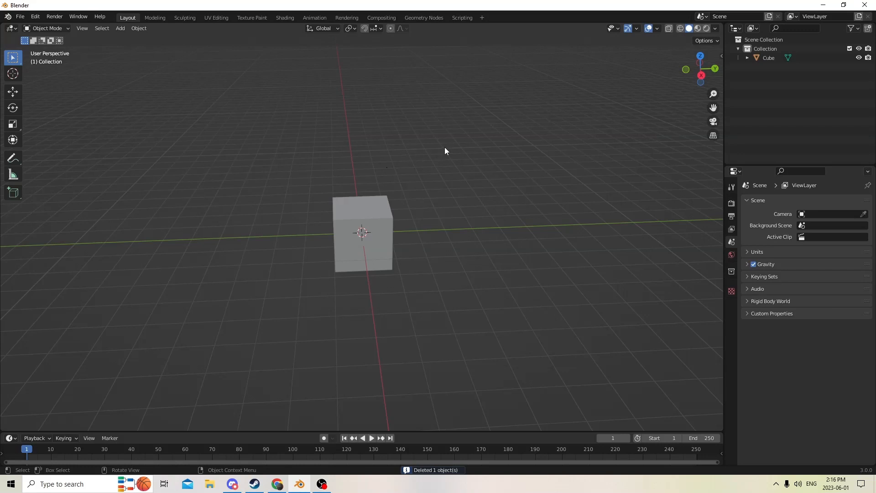
Select the cube and set the transform orientation to Local
{"action": "middle_click_drag", "start_coordinate": [461, 131], "coordinate": [454, 127]}
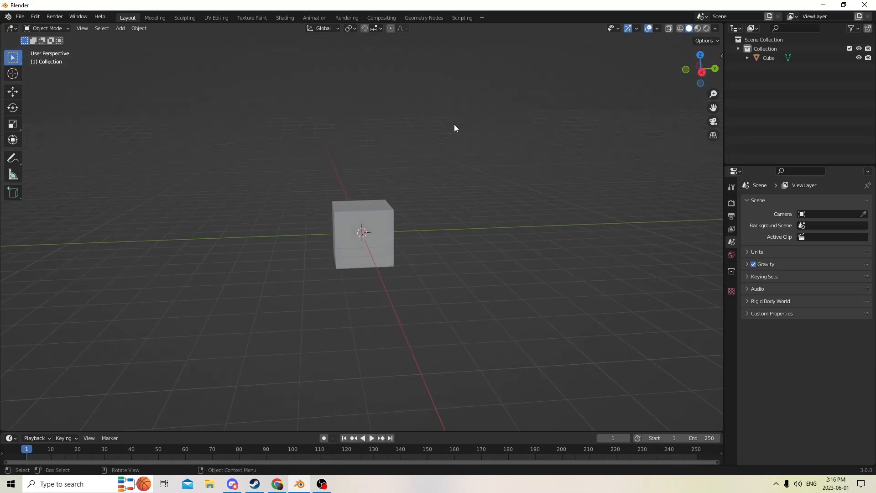
{"action": "left_click", "coordinate": [372, 210]}
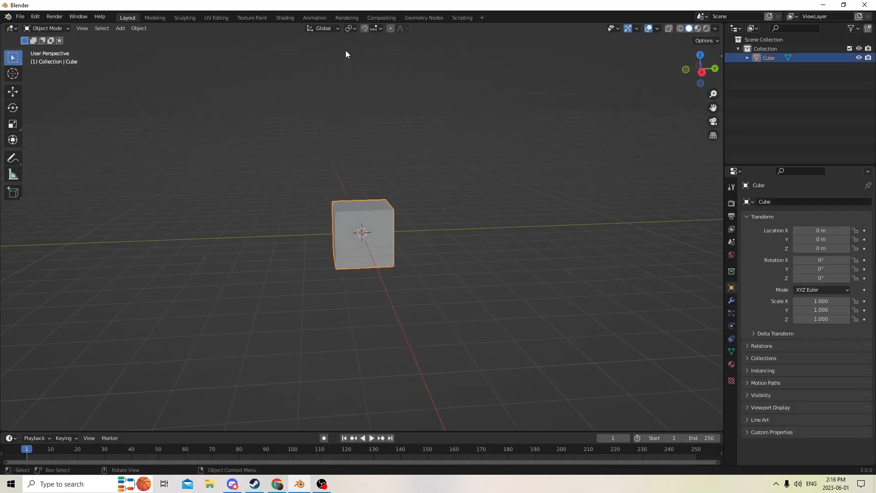
{"action": "left_click", "coordinate": [330, 29]}
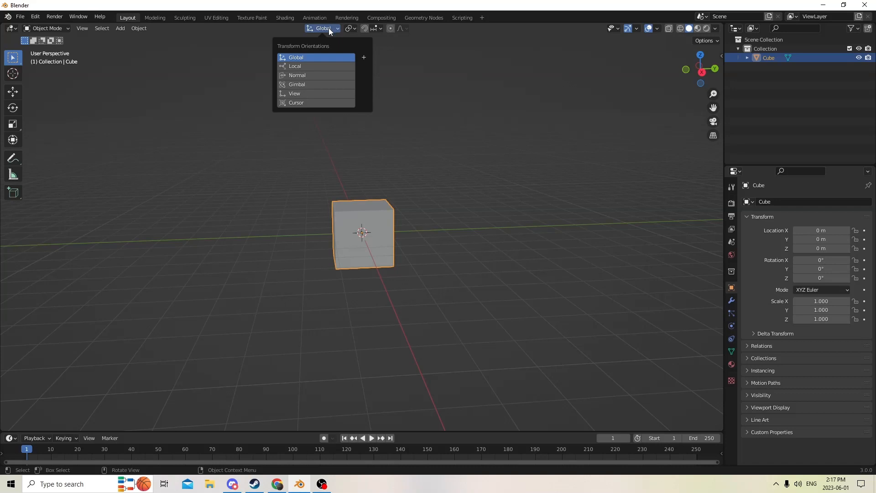
{"action": "left_click", "coordinate": [319, 66]}
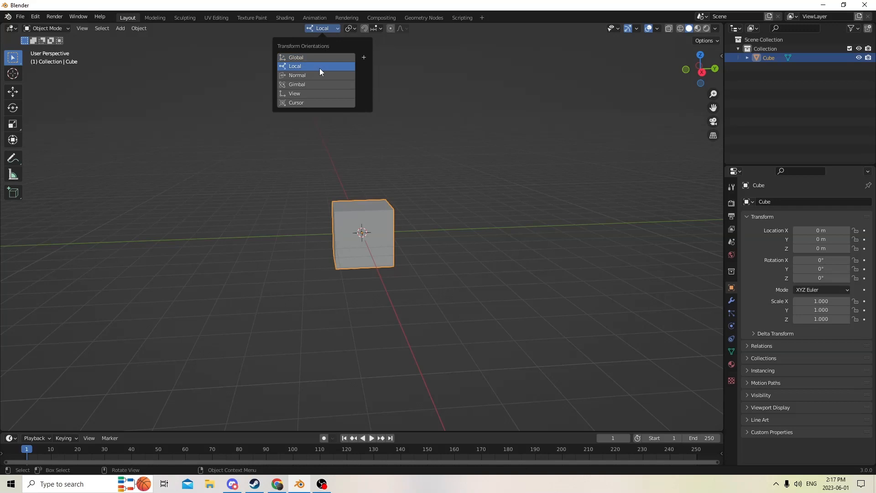
Set the scene's unit scale to 0.01
{"action": "left_click", "coordinate": [731, 242]}
{"action": "left_click", "coordinate": [760, 251]}
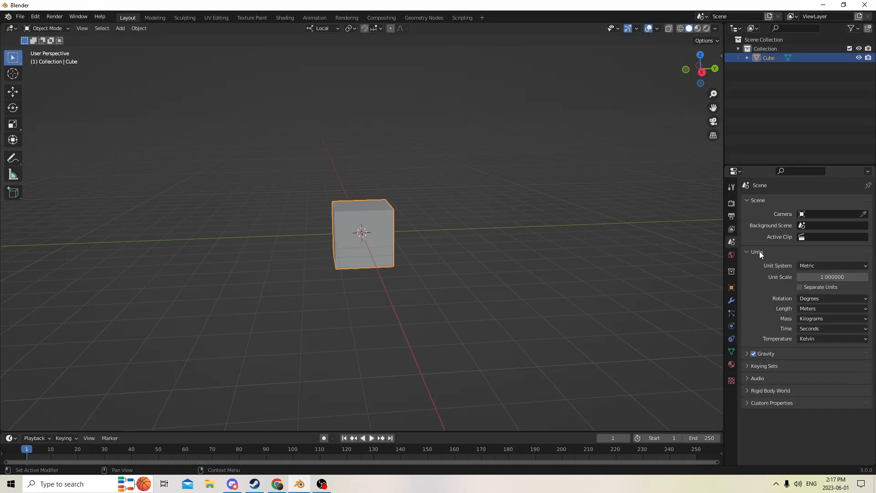
{"action": "left_click", "coordinate": [814, 277]}
{"action": "type", "text": "0.01"}
{"action": "key", "text": "Return"}
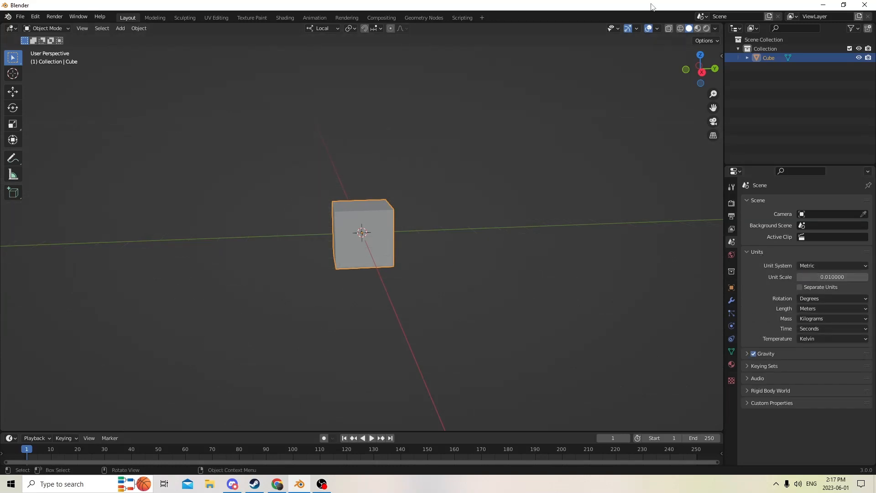
Set the viewport overlay's grid scale to 0.01
{"action": "left_click", "coordinate": [657, 28]}
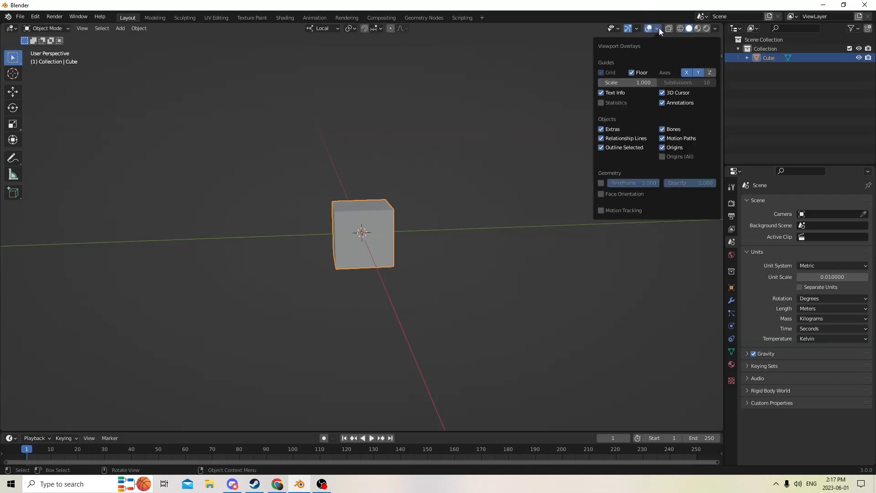
{"action": "left_click", "coordinate": [644, 83]}
{"action": "type", "text": "0.01"}
{"action": "key", "text": "Return"}
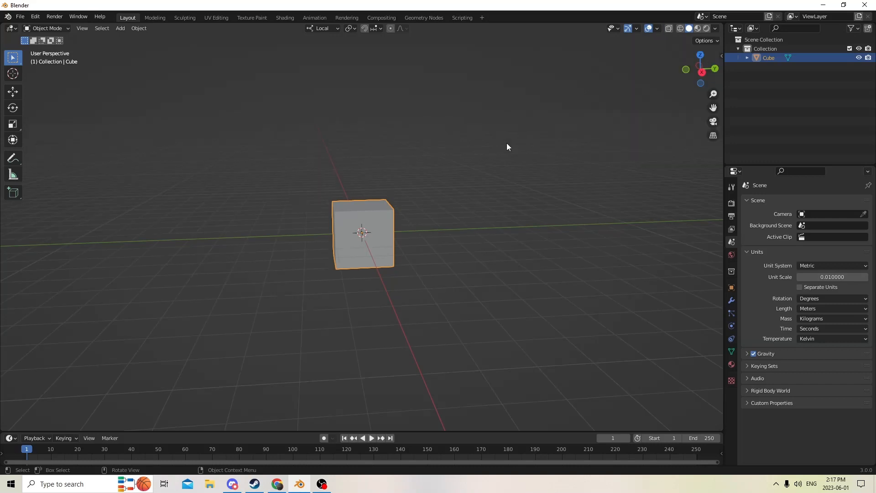
{"action": "mouse_move", "coordinate": [505, 172]}
{"action": "middle_mouse_down"}
{"action": "mouse_move", "coordinate": [487, 173]}
{"action": "mouse_move", "coordinate": [504, 169]}
{"action": "mouse_move", "coordinate": [506, 179]}
{"action": "middle_mouse_up"}
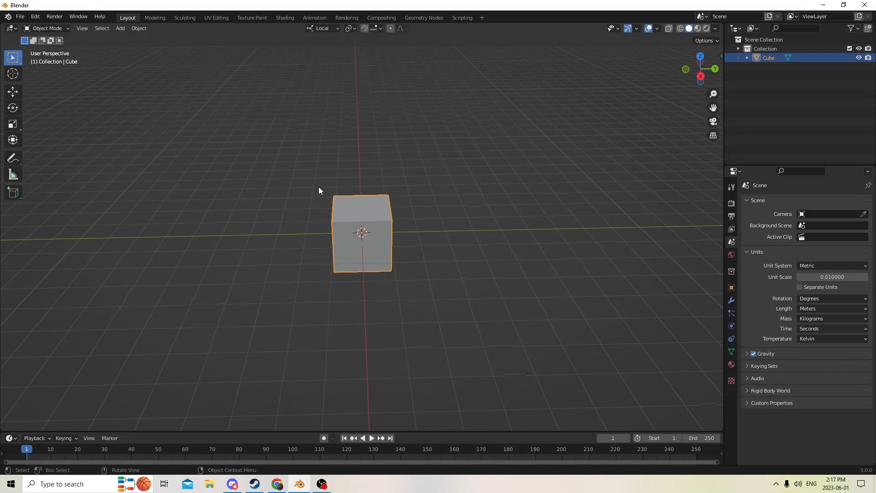
Set the cube's Y and X scale to 2 in its object properties
{"action": "left_click", "coordinate": [731, 287]}
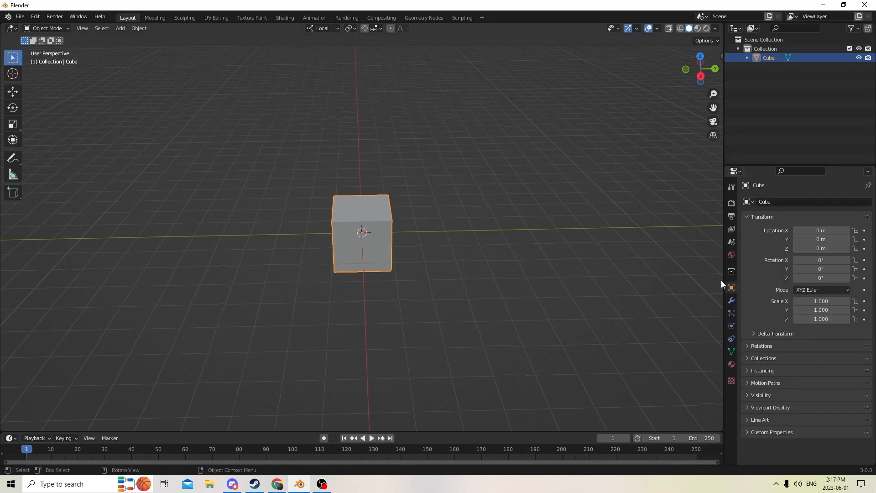
{"action": "middle_click_drag", "start_coordinate": [679, 240], "coordinate": [680, 225]}
{"action": "middle_click_drag", "start_coordinate": [487, 165], "coordinate": [551, 203]}
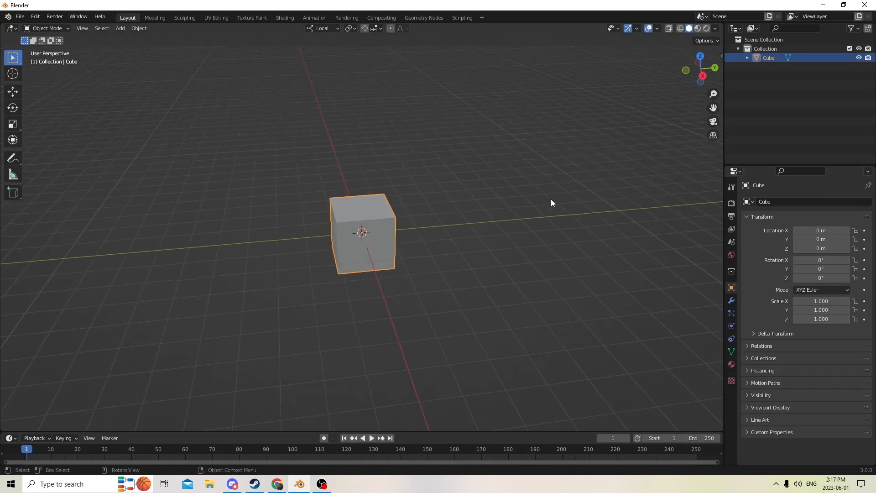
{"action": "left_click", "coordinate": [812, 310]}
{"action": "type", "text": "2"}
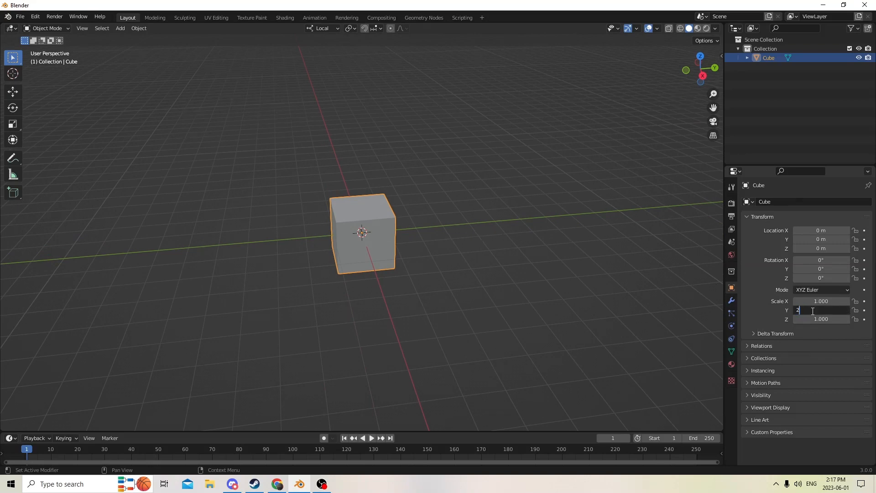
{"action": "key", "text": "Return"}
{"action": "left_click", "coordinate": [815, 297]}
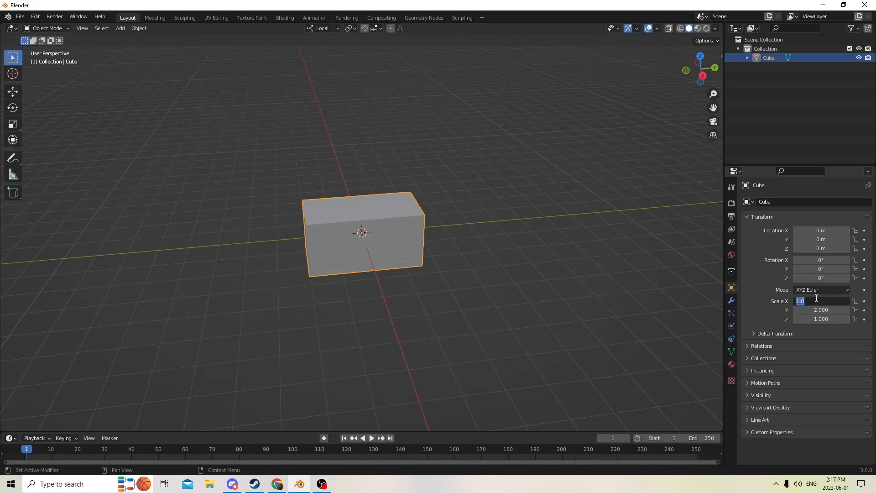
{"action": "type", "text": "2"}
{"action": "key", "text": "Return"}
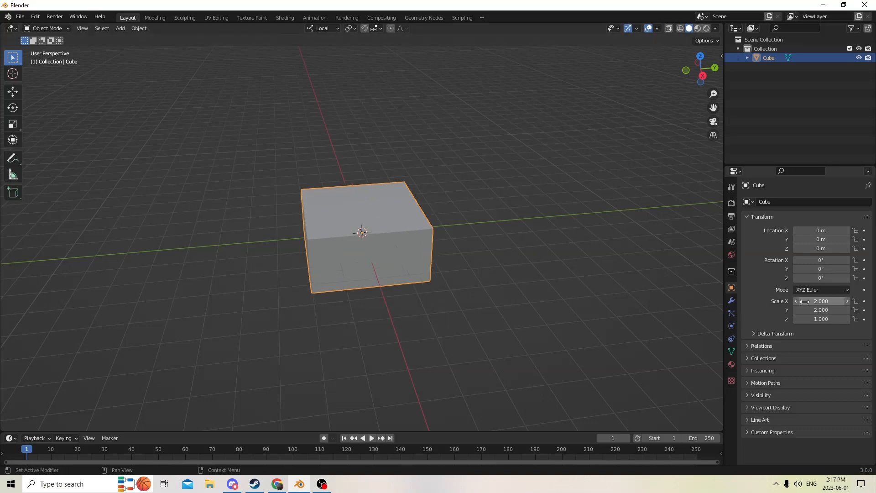
Set the cube's X and Y scale to 4 to make a wide square block
{"action": "mouse_move", "coordinate": [511, 214]}
{"action": "middle_mouse_down"}
{"action": "mouse_move", "coordinate": [543, 183]}
{"action": "mouse_move", "coordinate": [654, 294]}
{"action": "mouse_move", "coordinate": [460, 232]}
{"action": "mouse_move", "coordinate": [453, 240]}
{"action": "mouse_move", "coordinate": [533, 233]}
{"action": "mouse_move", "coordinate": [498, 224]}
{"action": "mouse_move", "coordinate": [405, 238]}
{"action": "mouse_move", "coordinate": [487, 233]}
{"action": "mouse_move", "coordinate": [513, 215]}
{"action": "middle_mouse_up"}
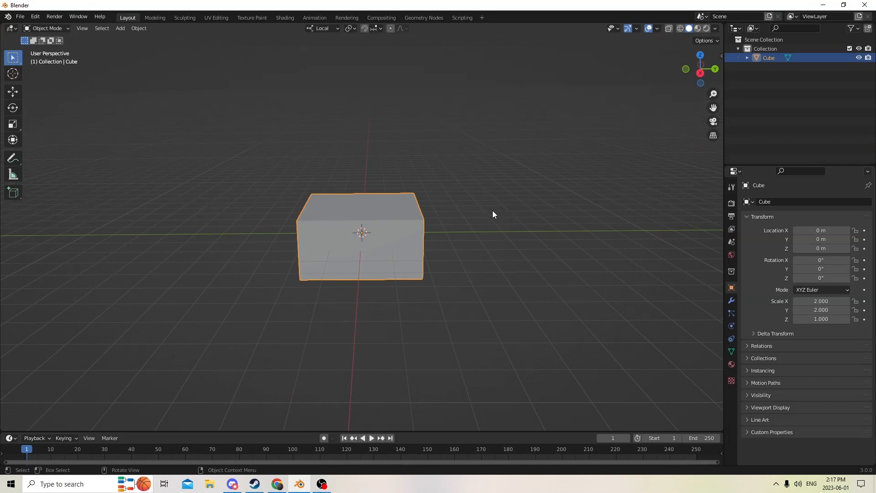
{"action": "left_click", "coordinate": [807, 303]}
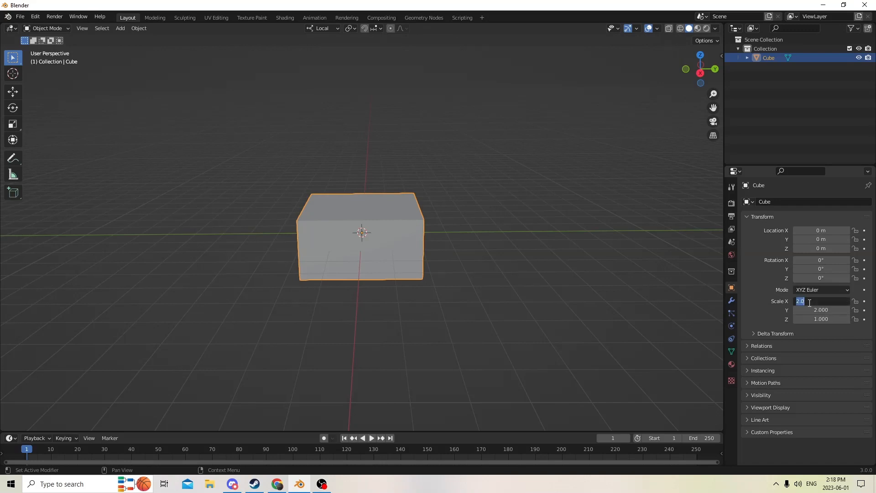
{"action": "type", "text": "4"}
{"action": "key", "text": "Return"}
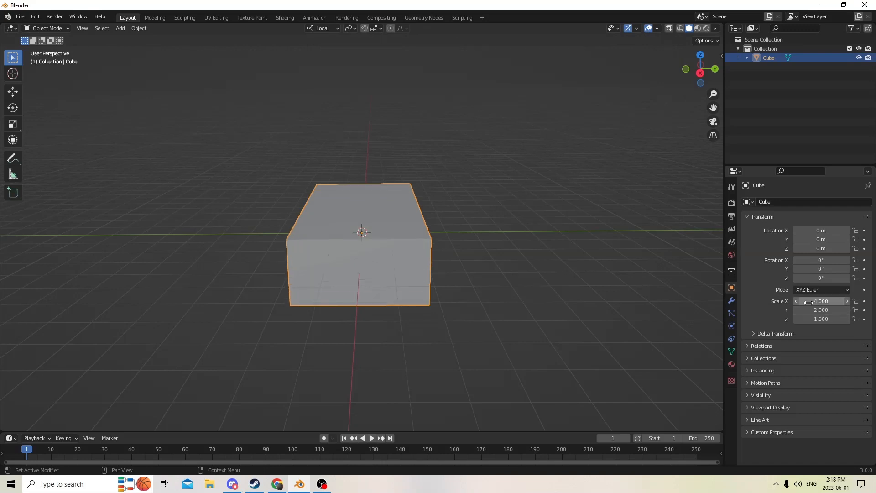
{"action": "left_click", "coordinate": [816, 311]}
{"action": "type", "text": "4"}
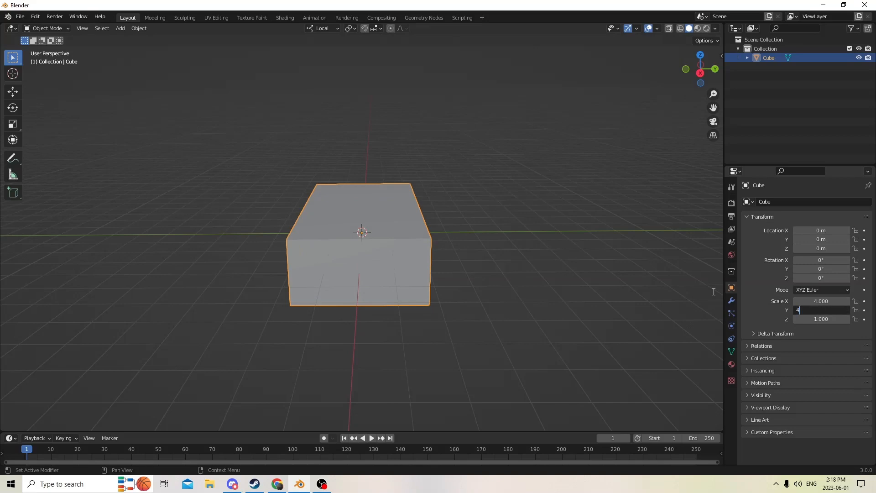
{"action": "key", "text": "Return"}
Duplicate the block in place and move the copy straight up to about 0.184 m along Z
{"action": "middle_click_drag", "start_coordinate": [467, 261], "coordinate": [497, 258]}
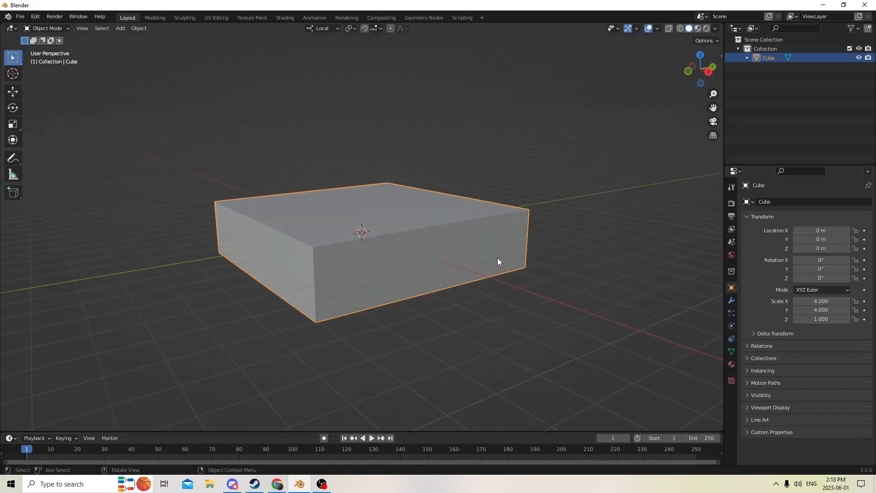
{"action": "scroll", "coordinate": [497, 258], "scroll_direction": "down", "scroll_amount": 5}
{"action": "middle_click_drag", "start_coordinate": [475, 276], "coordinate": [470, 273]}
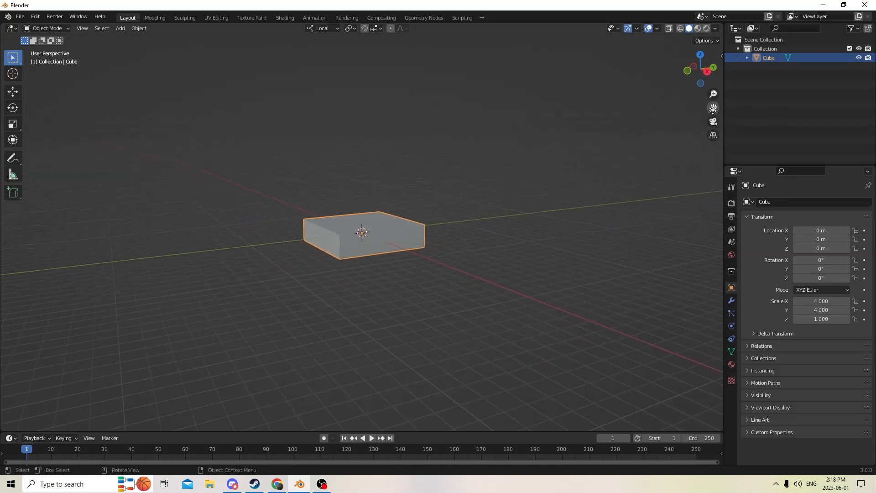
{"action": "left_click_drag", "start_coordinate": [713, 107], "coordinate": [74, 163]}
{"action": "scroll", "coordinate": [412, 248], "scroll_direction": "up", "scroll_amount": 2}
{"action": "mouse_move", "coordinate": [412, 250]}
{"action": "middle_mouse_down"}
{"action": "mouse_move", "coordinate": [502, 267]}
{"action": "mouse_move", "coordinate": [423, 257]}
{"action": "middle_mouse_up"}
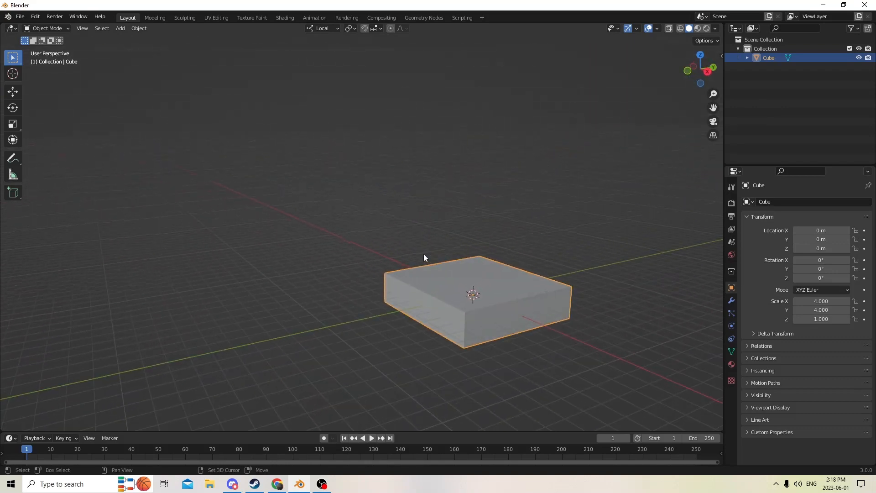
{"action": "key", "text": "shift+d"}
{"action": "right_click", "coordinate": [463, 231]}
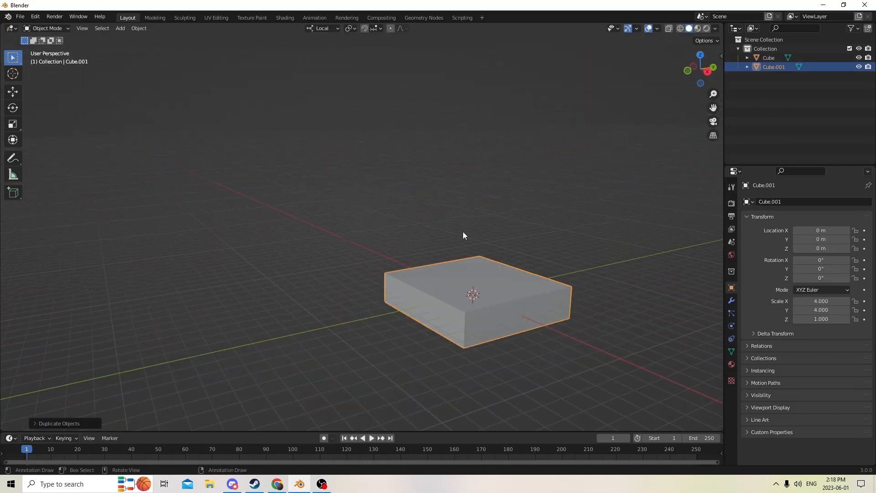
{"action": "middle_click_drag", "start_coordinate": [462, 232], "coordinate": [217, 122]}
{"action": "left_click", "coordinate": [12, 92]}
{"action": "scroll", "coordinate": [472, 192], "scroll_direction": "down", "scroll_amount": 3}
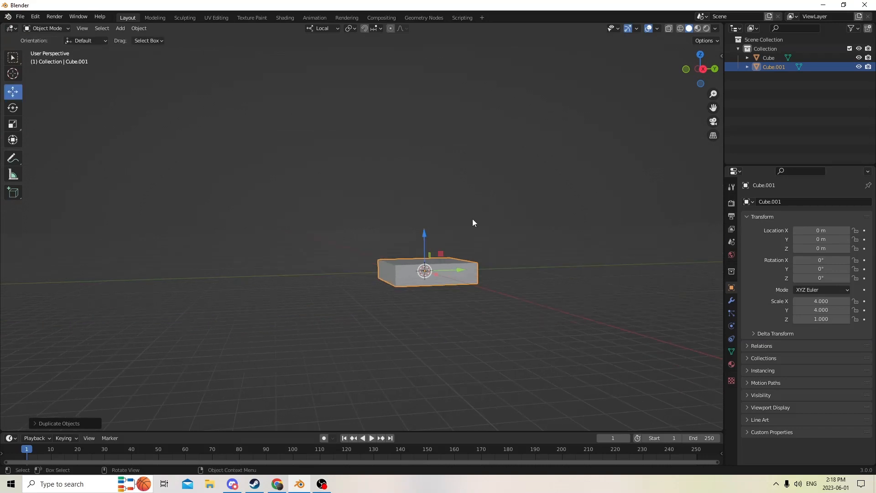
{"action": "left_click_drag", "start_coordinate": [425, 235], "coordinate": [422, 51]}
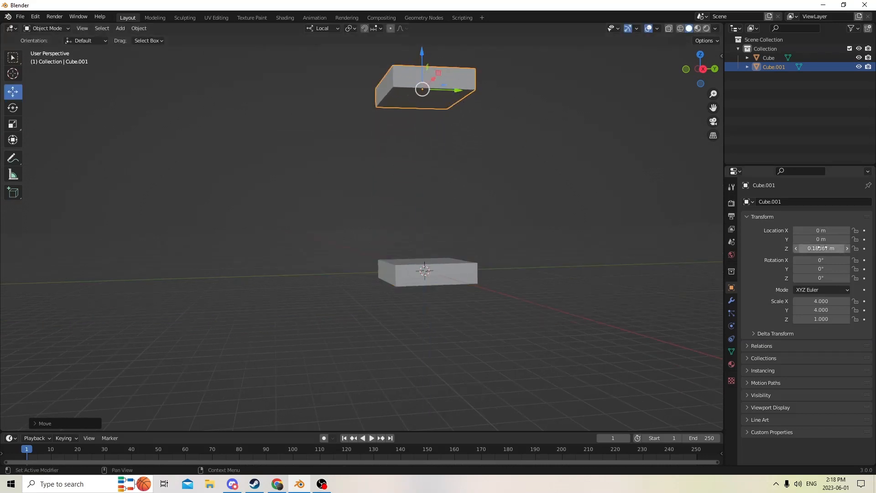
Flatten the original lower block along its local Z axis to a Z scale of exactly 0.5
{"action": "middle_click_drag", "start_coordinate": [516, 190], "coordinate": [565, 224]}
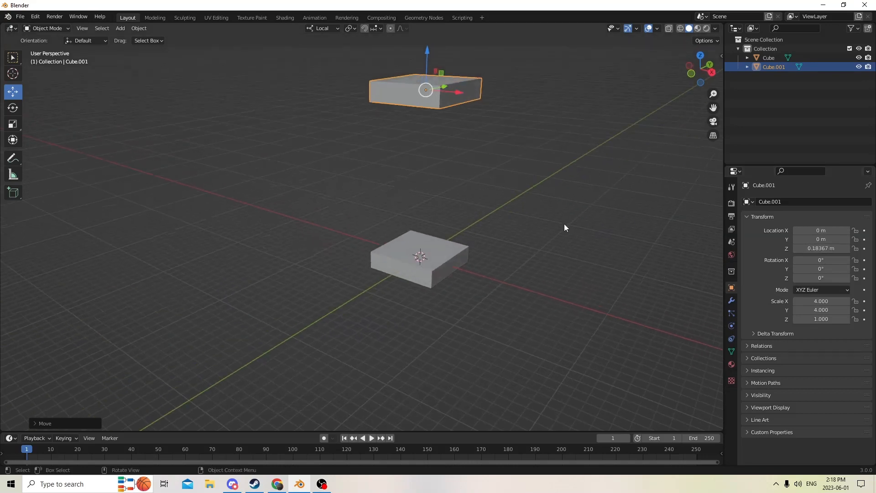
{"action": "left_click", "coordinate": [436, 262]}
{"action": "scroll", "coordinate": [445, 269], "scroll_direction": "up", "scroll_amount": 3}
{"action": "middle_click_drag", "start_coordinate": [445, 269], "coordinate": [320, 214]}
{"action": "left_click", "coordinate": [13, 124]}
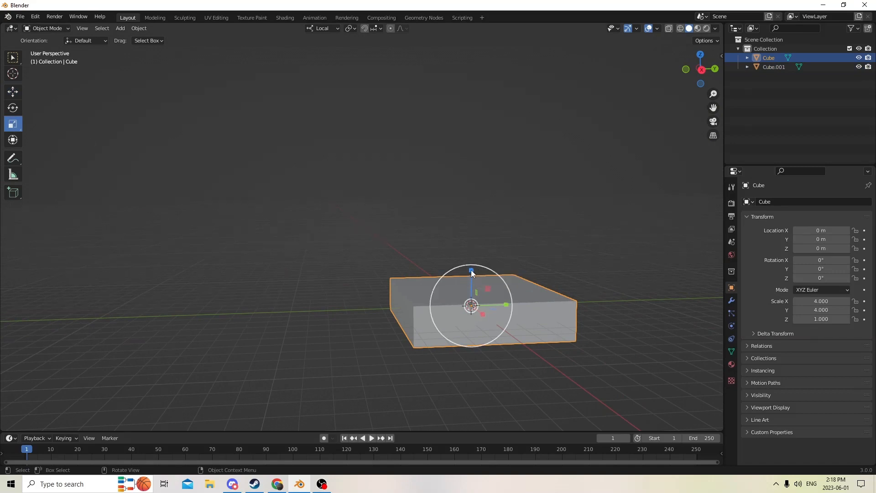
{"action": "left_click_drag", "start_coordinate": [471, 270], "coordinate": [459, 293]}
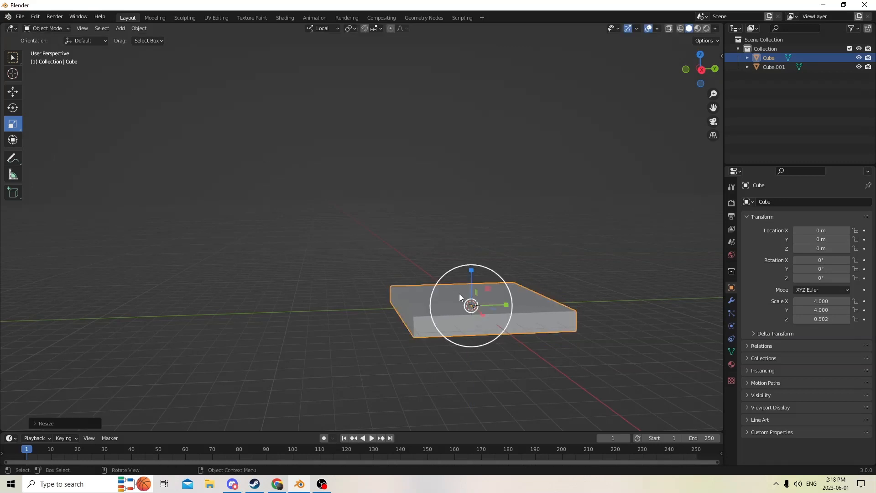
{"action": "left_click", "coordinate": [827, 319]}
{"action": "left_click", "coordinate": [828, 319]}
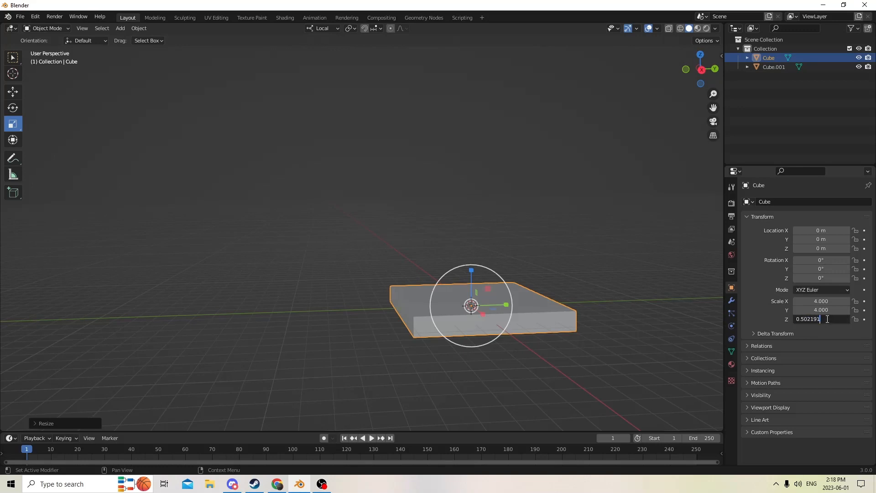
{"action": "key", "text": "BackSpace"}
{"action": "key", "text": "BackSpace"}
{"action": "key", "text": "BackSpace"}
{"action": "key", "text": "BackSpace"}
{"action": "key", "text": "Return"}
Duplicate the thin lower block in place and raise the copy to about 0.036 m along Z
{"action": "mouse_move", "coordinate": [623, 286]}
{"action": "middle_mouse_down"}
{"action": "mouse_move", "coordinate": [647, 276]}
{"action": "mouse_move", "coordinate": [647, 284]}
{"action": "mouse_move", "coordinate": [602, 295]}
{"action": "mouse_move", "coordinate": [530, 283]}
{"action": "mouse_move", "coordinate": [585, 300]}
{"action": "mouse_move", "coordinate": [624, 299]}
{"action": "middle_mouse_up"}
{"action": "middle_click_drag", "start_coordinate": [517, 325], "coordinate": [467, 311]}
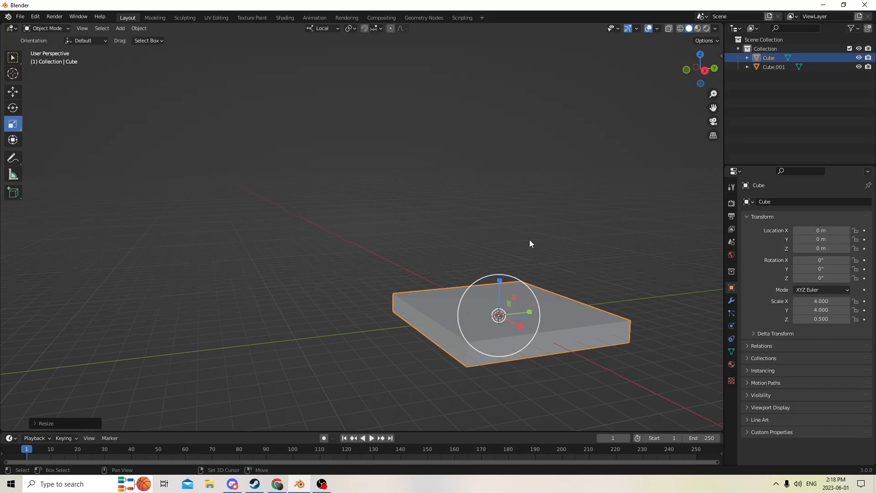
{"action": "key", "text": "shift+d"}
{"action": "right_click", "coordinate": [557, 235]}
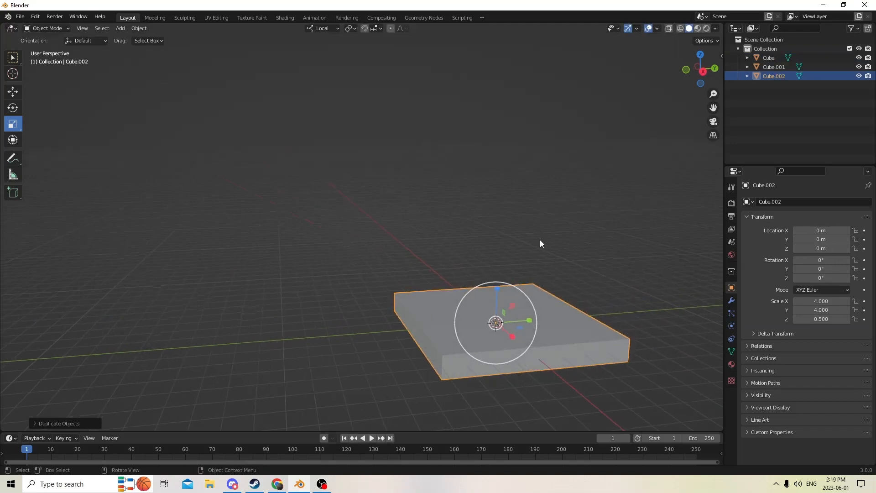
{"action": "middle_click_drag", "start_coordinate": [540, 243], "coordinate": [492, 262]}
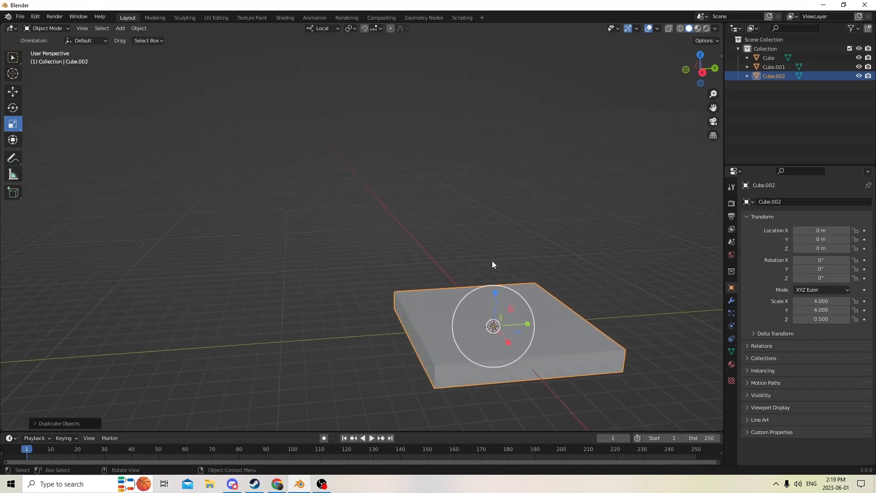
{"action": "left_click", "coordinate": [12, 92]}
{"action": "middle_click_drag", "start_coordinate": [55, 112], "coordinate": [433, 216]}
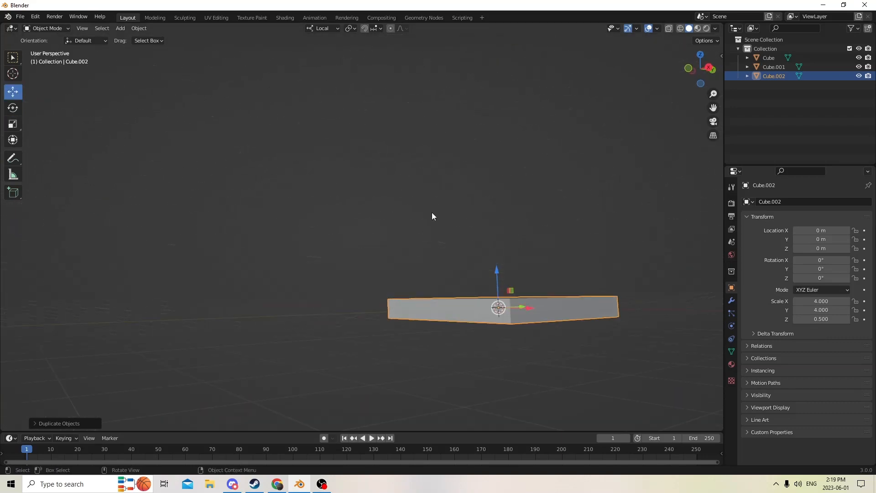
{"action": "left_click_drag", "start_coordinate": [494, 263], "coordinate": [486, 196]}
{"action": "middle_click_drag", "start_coordinate": [486, 196], "coordinate": [456, 202]}
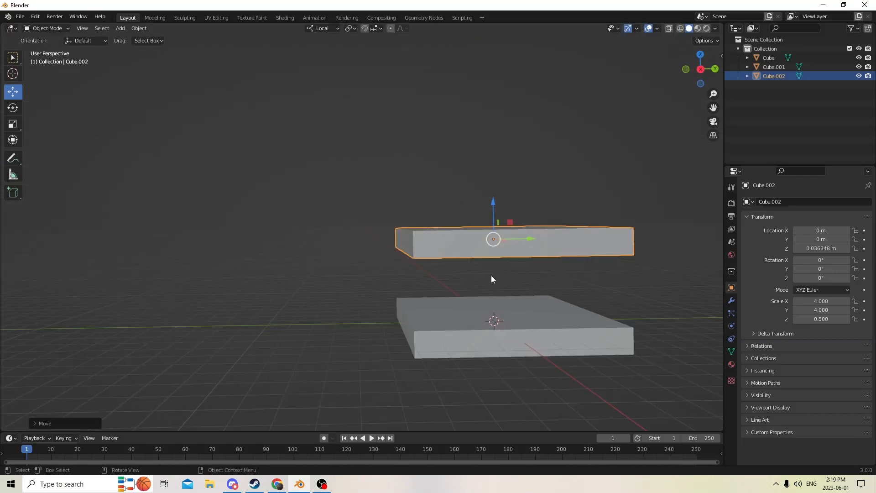
Set the raised thin copy's Y scale to 0.5 to turn it into a narrow bar
{"action": "middle_click_drag", "start_coordinate": [491, 279], "coordinate": [486, 280]}
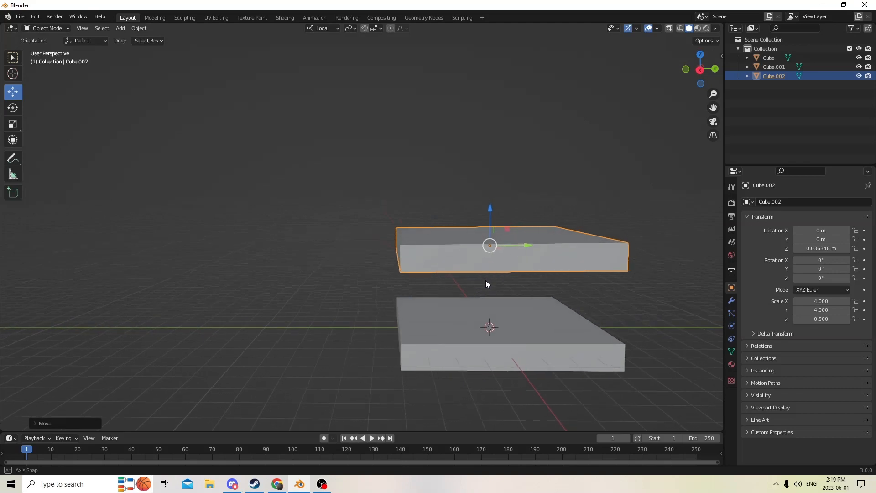
{"action": "left_click", "coordinate": [816, 311]}
{"action": "key", "text": "BackSpace"}
{"action": "type", "text": ".5"}
{"action": "key", "text": "Return"}
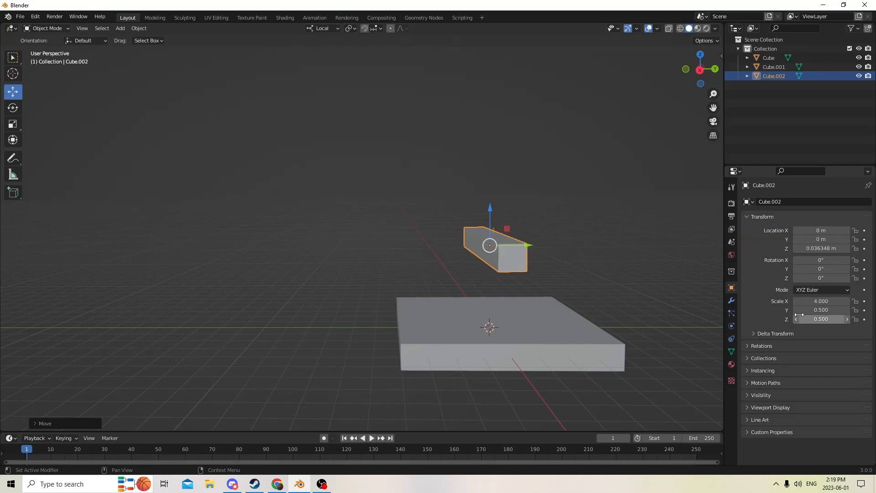
{"action": "middle_click_drag", "start_coordinate": [570, 217], "coordinate": [468, 230]}
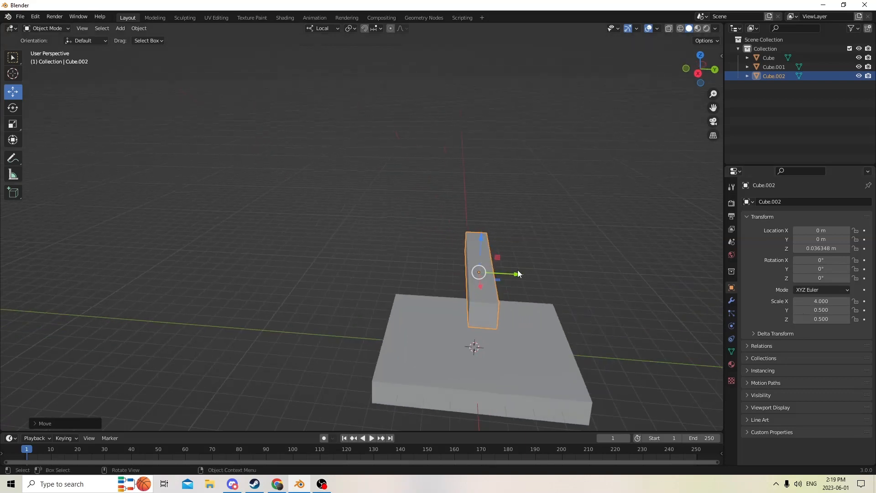
{"action": "left_click_drag", "start_coordinate": [518, 273], "coordinate": [622, 279]}
{"action": "middle_click_drag", "start_coordinate": [623, 265], "coordinate": [612, 247]}
{"action": "left_click_drag", "start_coordinate": [612, 230], "coordinate": [595, 231]}
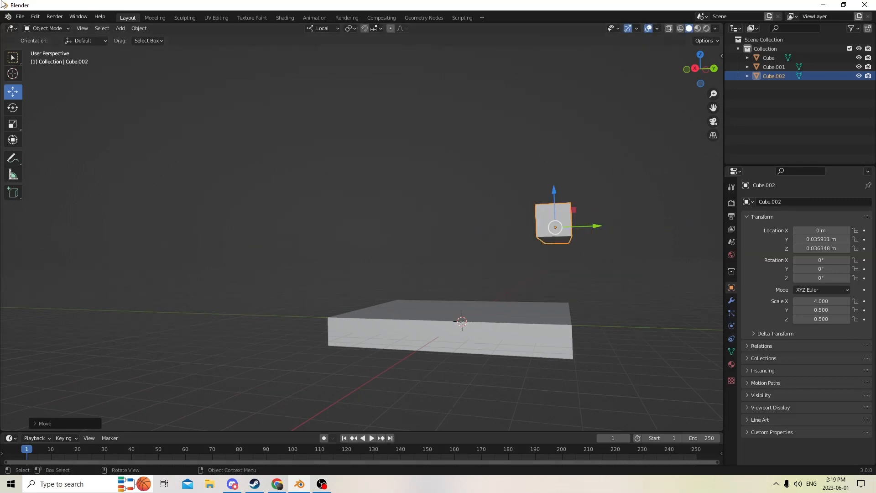
{"action": "left_click", "coordinate": [30, 17]}
{"action": "left_click", "coordinate": [42, 28]}
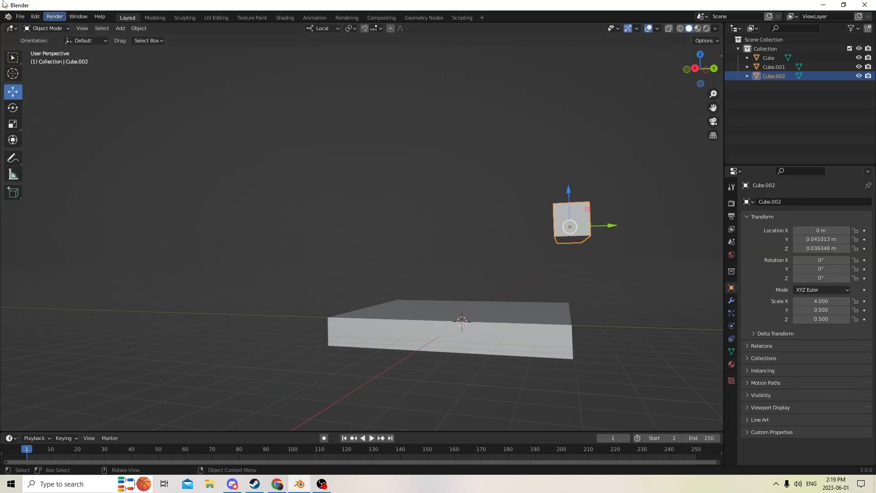
{"action": "left_click", "coordinate": [33, 17]}
{"action": "left_click", "coordinate": [41, 28]}
Stretch the raised narrow bar vertically into a tall wall panel with a Z scale of exactly 7
{"action": "middle_click_drag", "start_coordinate": [325, 221], "coordinate": [349, 232]}
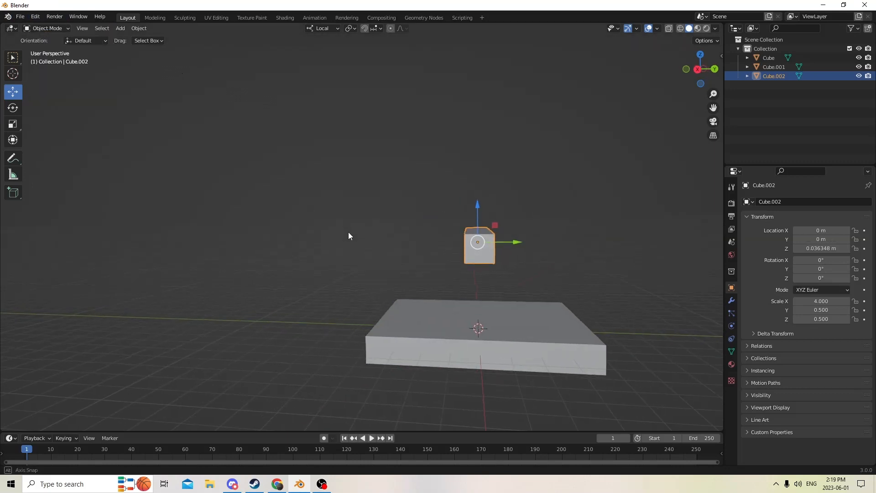
{"action": "left_click", "coordinate": [14, 122]}
{"action": "middle_click_drag", "start_coordinate": [237, 148], "coordinate": [323, 167]}
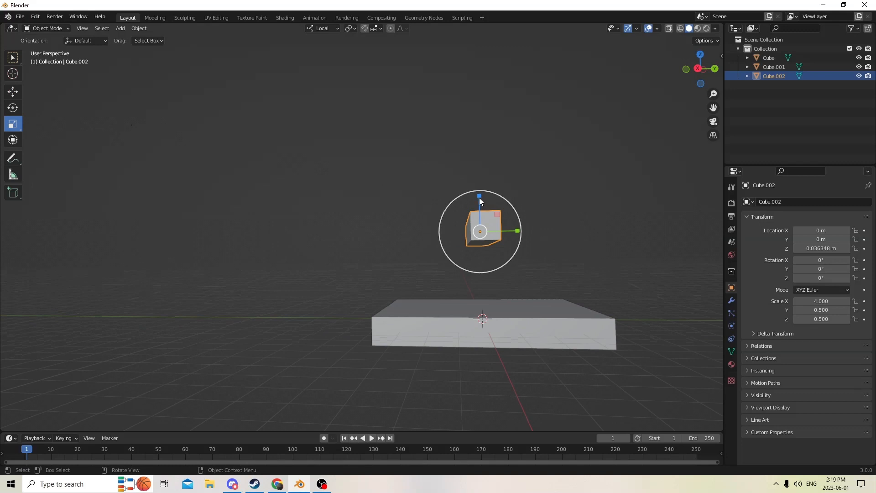
{"action": "left_click_drag", "start_coordinate": [479, 198], "coordinate": [475, 55]}
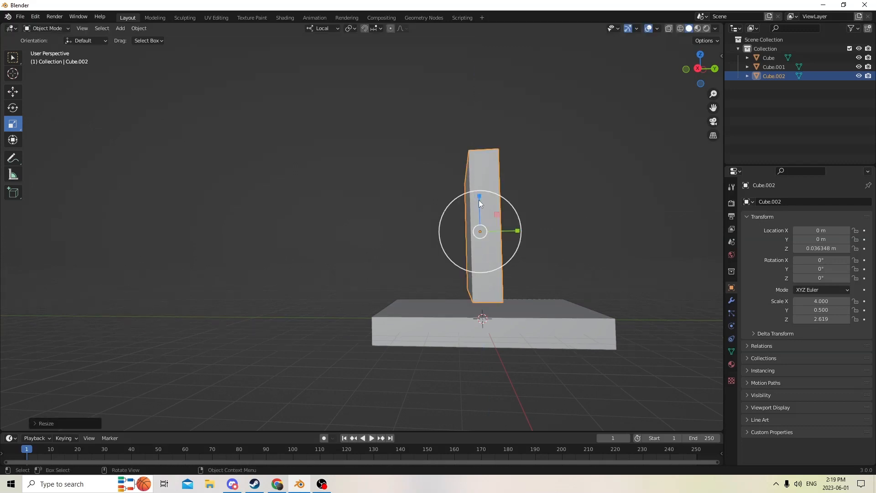
{"action": "left_click_drag", "start_coordinate": [479, 197], "coordinate": [475, 131]}
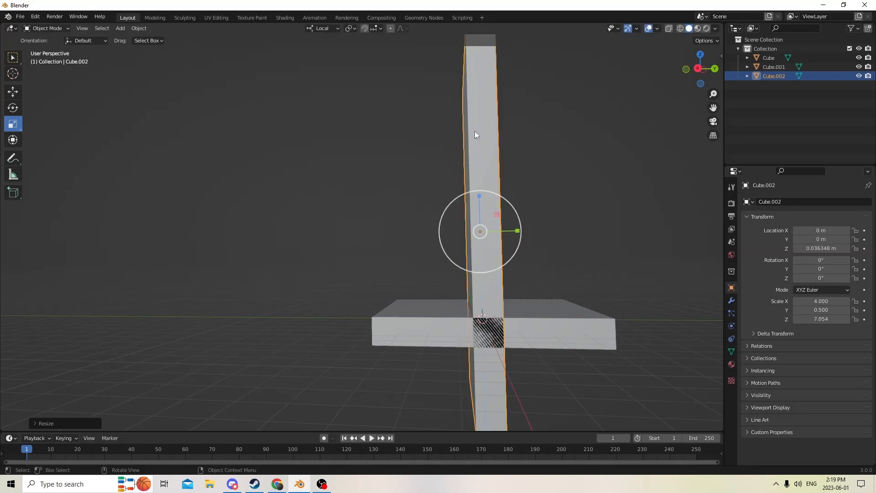
{"action": "middle_click_drag", "start_coordinate": [500, 162], "coordinate": [541, 180]}
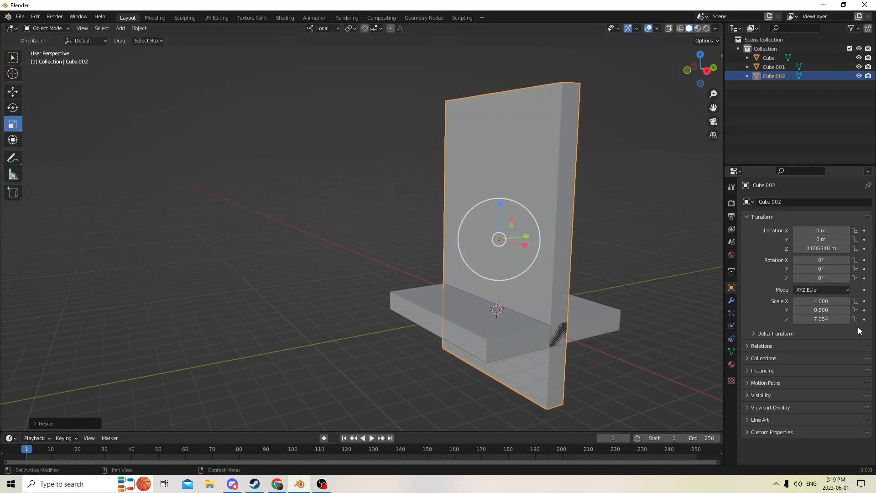
{"action": "left_click", "coordinate": [821, 319]}
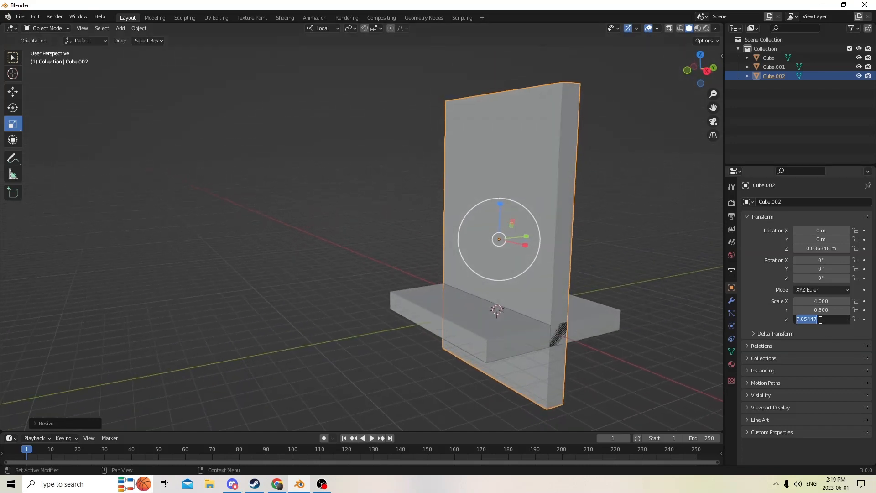
{"action": "type", "text": "7"}
{"action": "key", "text": "Return"}
Raise the tall panel along Z to about 0.075 m so its lower end rests on the base slab
{"action": "middle_click_drag", "start_coordinate": [538, 310], "coordinate": [507, 303]}
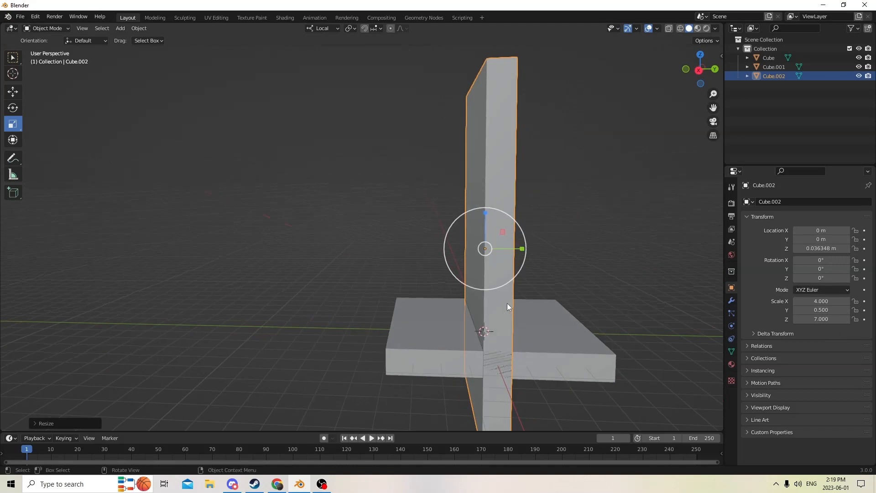
{"action": "left_click", "coordinate": [13, 91]}
{"action": "middle_click_drag", "start_coordinate": [497, 230], "coordinate": [483, 246]}
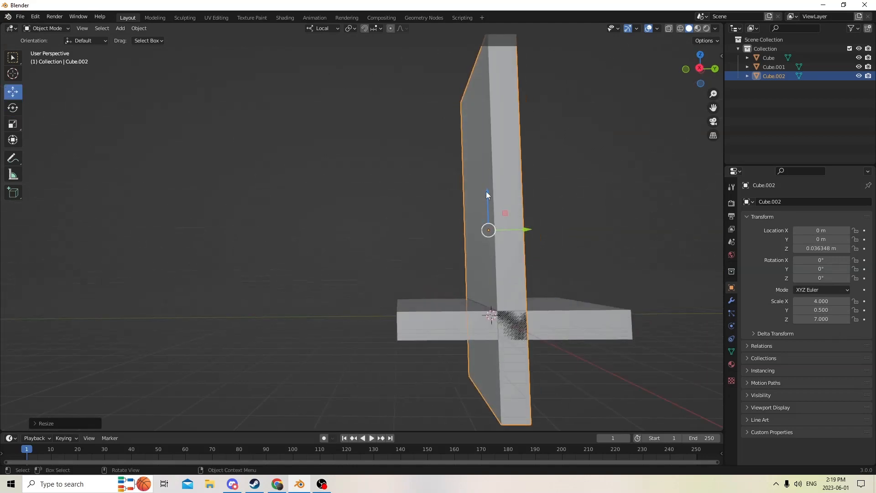
{"action": "left_click_drag", "start_coordinate": [487, 191], "coordinate": [496, 103]}
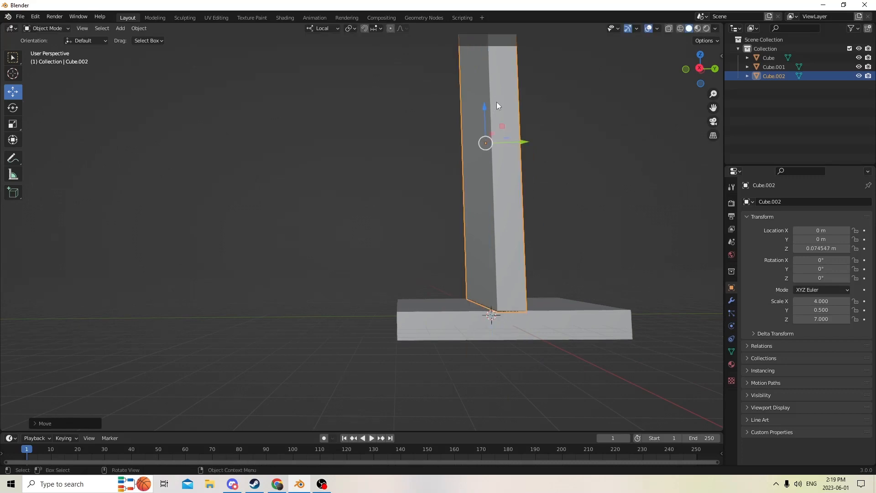
Move the tall panel along Y to about 0.035 m, onto the edge of the base slab
{"action": "middle_click_drag", "start_coordinate": [584, 218], "coordinate": [571, 235]}
{"action": "left_click_drag", "start_coordinate": [521, 182], "coordinate": [602, 180]}
{"action": "middle_click_drag", "start_coordinate": [601, 179], "coordinate": [602, 222]}
{"action": "left_click_drag", "start_coordinate": [708, 109], "coordinate": [544, 153]}
{"action": "middle_click_drag", "start_coordinate": [617, 148], "coordinate": [570, 173]}
{"action": "scroll", "coordinate": [550, 148], "scroll_direction": "up", "scroll_amount": 2}
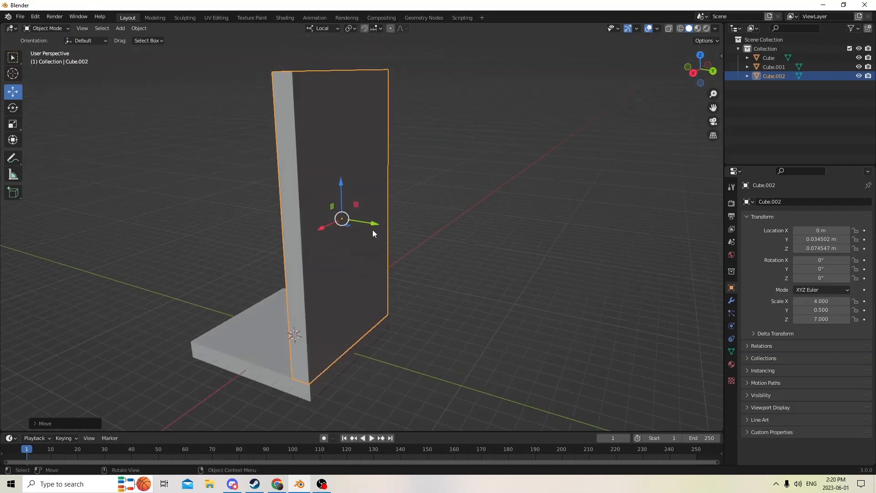
{"action": "middle_click_drag", "start_coordinate": [345, 261], "coordinate": [326, 257]}
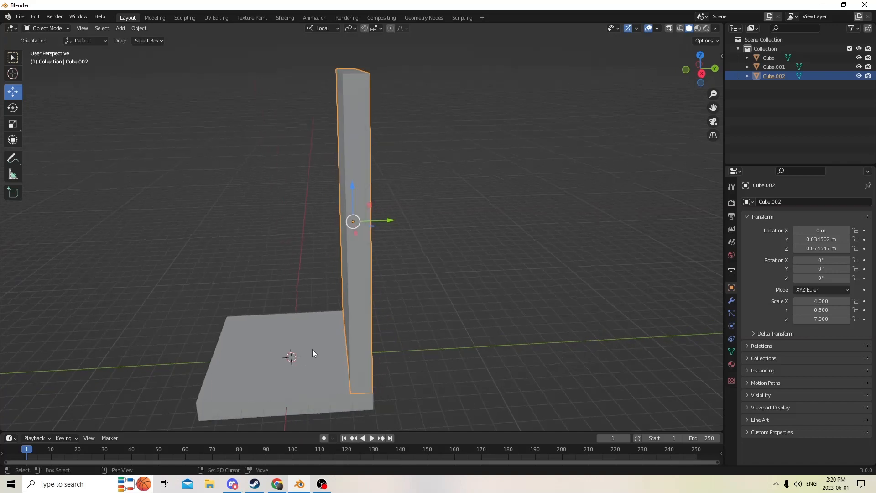
Duplicate the wall panel and move the copy along Y to about -0.034 m, onto the opposite edge of the base
{"action": "key", "text": "shift+d"}
{"action": "right_click", "coordinate": [388, 295]}
{"action": "middle_click_drag", "start_coordinate": [387, 295], "coordinate": [337, 298]}
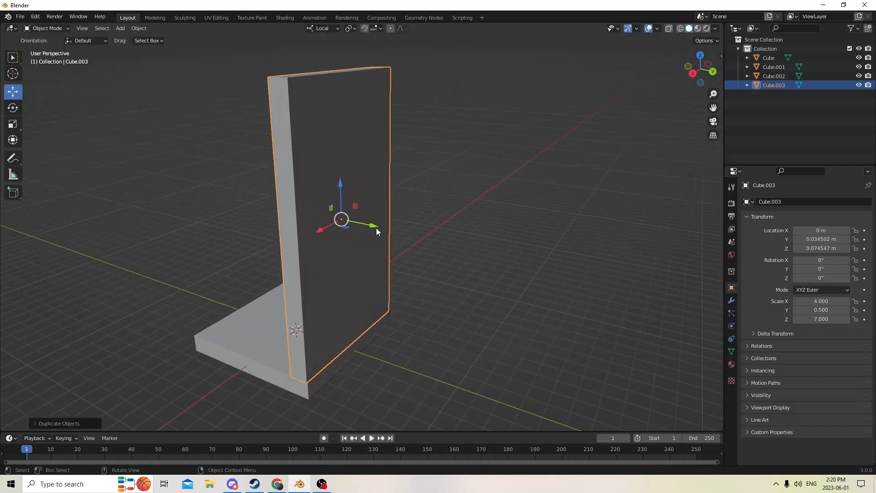
{"action": "key", "text": "g"}
{"action": "key", "text": "y"}
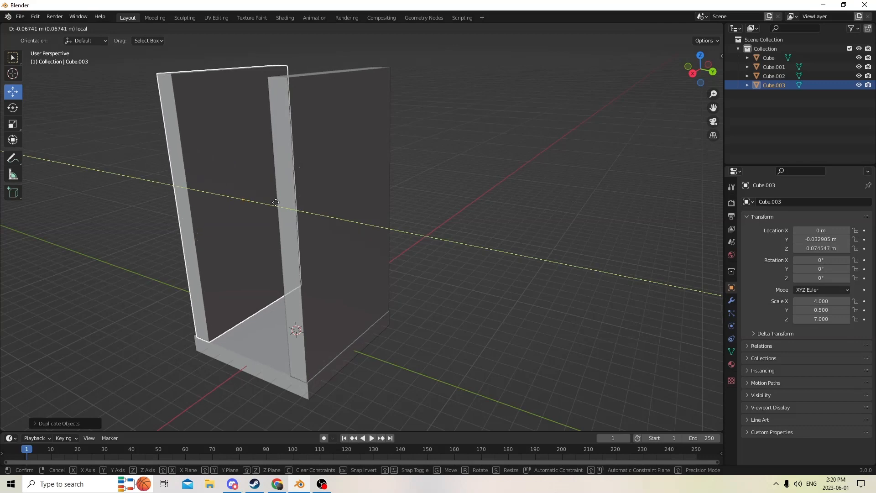
{"action": "left_click", "coordinate": [275, 203]}
{"action": "middle_click_drag", "start_coordinate": [275, 204], "coordinate": [488, 196]}
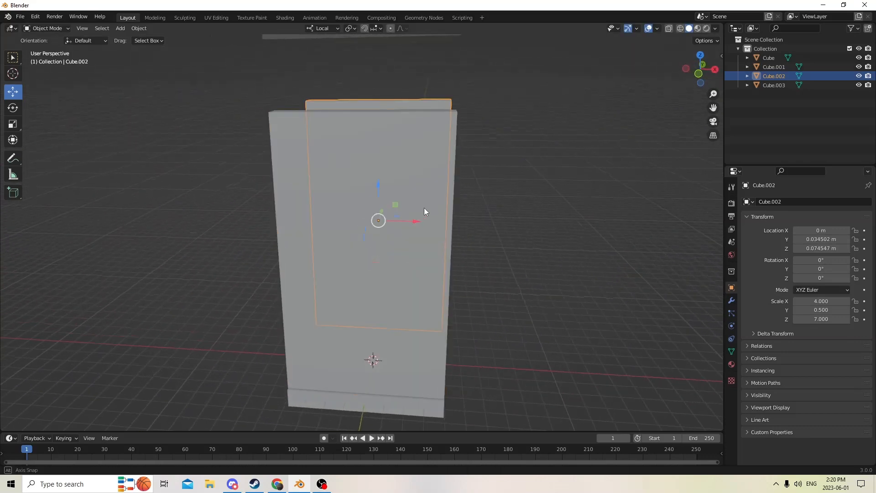
{"action": "middle_click_drag", "start_coordinate": [386, 212], "coordinate": [567, 308]}
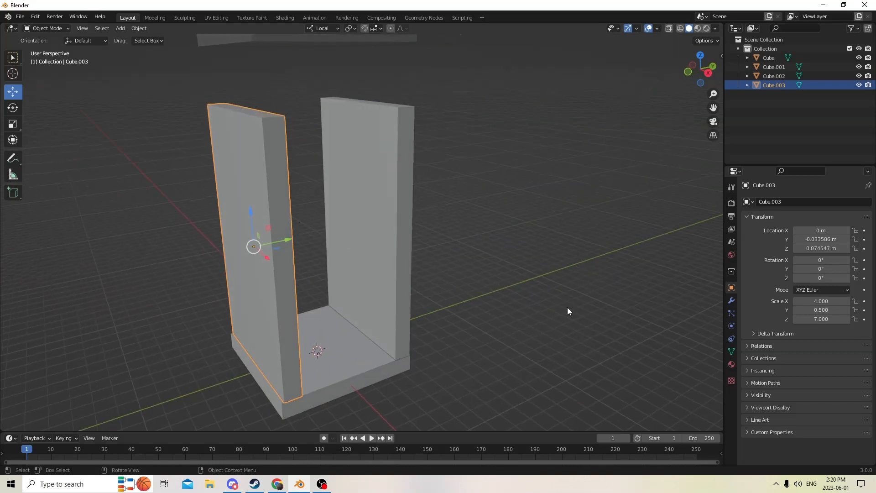
Add a new cube mesh and raise it along Z to about 0.096 m between the two panels
{"action": "left_click", "coordinate": [566, 307]}
{"action": "key", "text": "shift+a"}
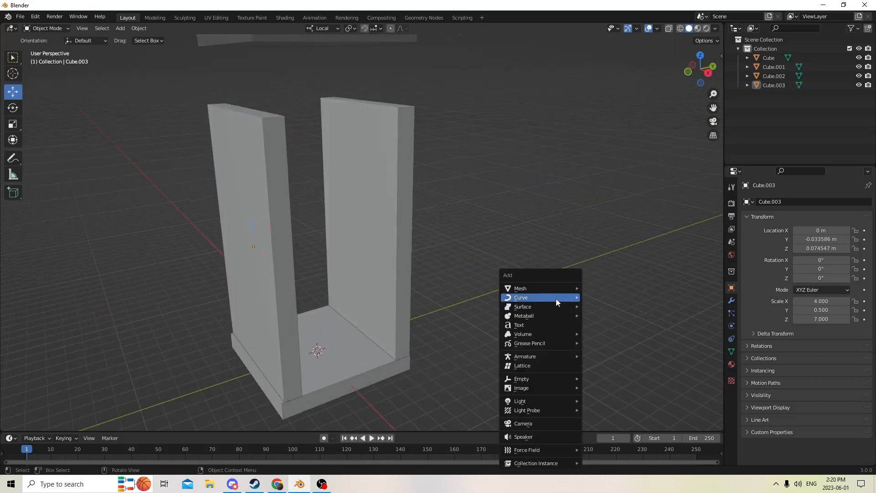
{"action": "mouse_move", "coordinate": [549, 288]}
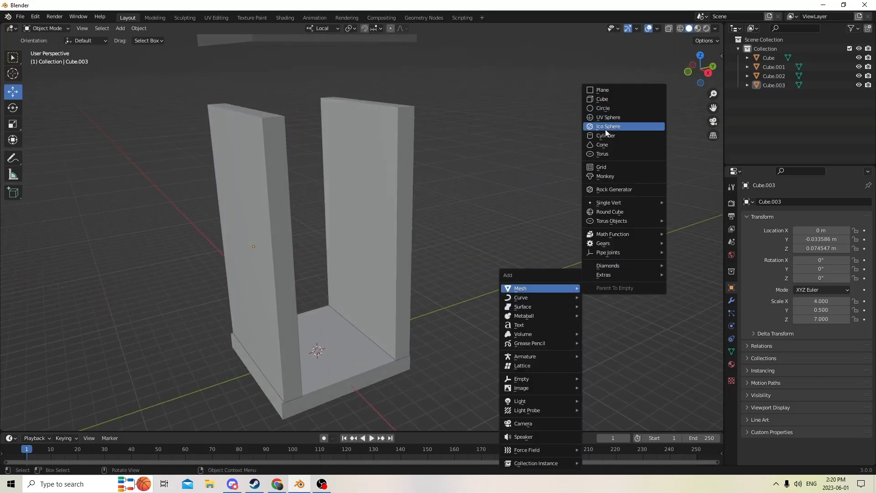
{"action": "left_click", "coordinate": [602, 99]}
{"action": "middle_click_drag", "start_coordinate": [562, 122], "coordinate": [507, 122]}
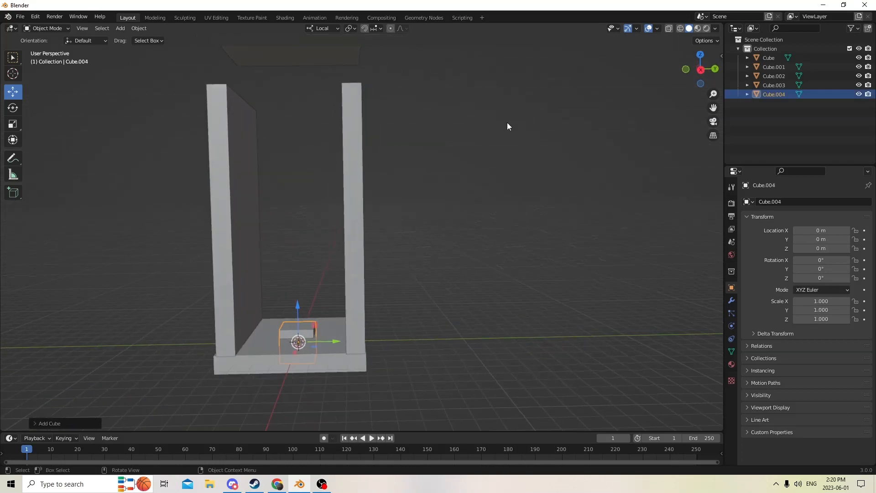
{"action": "left_click_drag", "start_coordinate": [297, 308], "coordinate": [270, 143]}
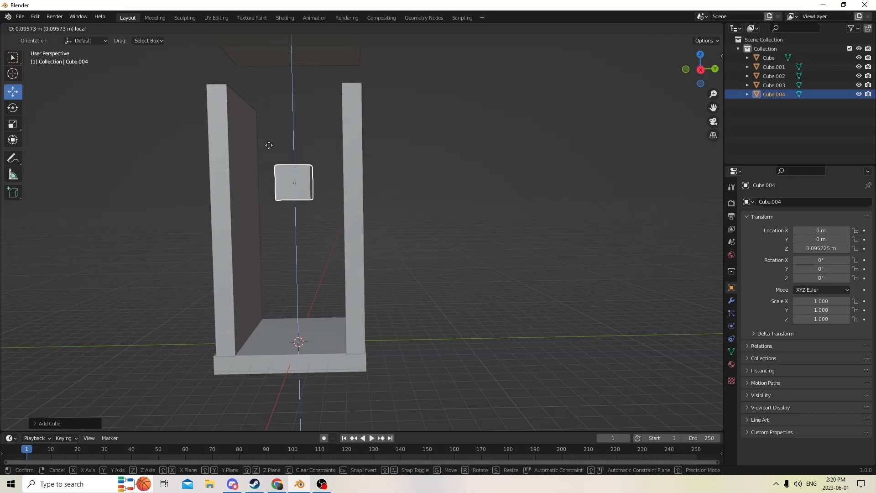
Move the new cube along Y to about -0.032 m so it intersects the duplicated wall panel
{"action": "middle_click_drag", "start_coordinate": [270, 142], "coordinate": [346, 195]}
{"action": "left_click_drag", "start_coordinate": [346, 195], "coordinate": [289, 213]}
{"action": "middle_click_drag", "start_coordinate": [289, 212], "coordinate": [352, 205]}
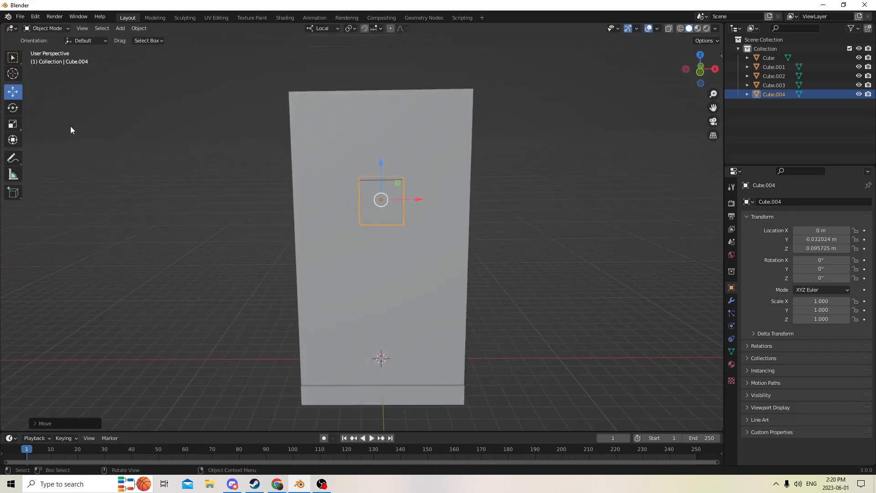
Scale the new cube up uniformly to about 2.49
{"action": "left_click", "coordinate": [15, 126]}
{"action": "middle_click_drag", "start_coordinate": [436, 149], "coordinate": [439, 135]}
{"action": "key", "text": "s"}
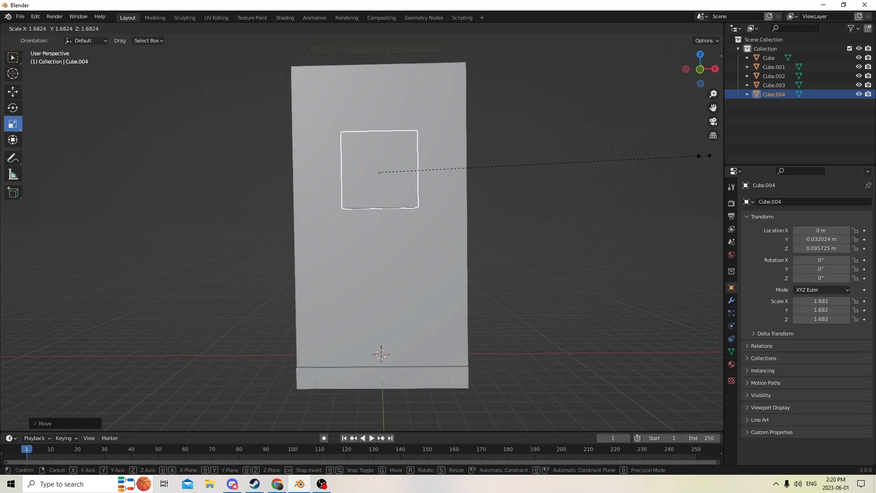
{"action": "left_click", "coordinate": [132, 141]}
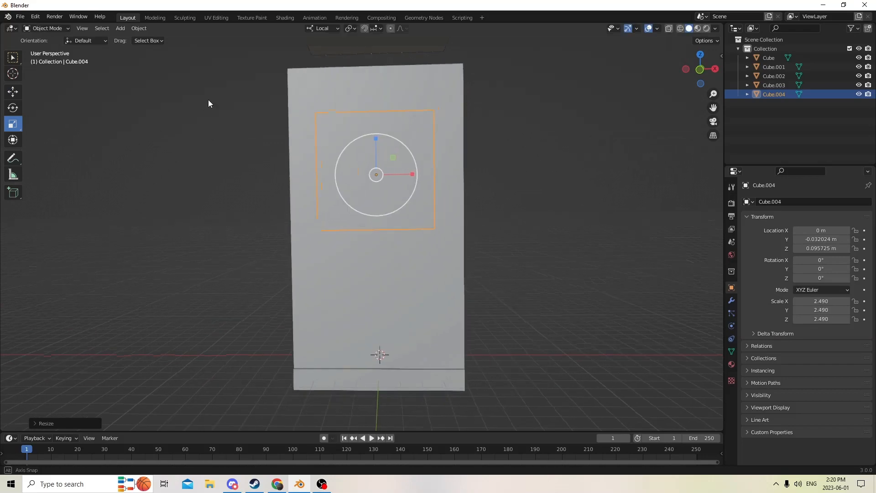
Thin the enlarged cube along Y to a scale of about 0.912, slightly thicker than the wall panel
{"action": "middle_click_drag", "start_coordinate": [209, 99], "coordinate": [162, 106]}
{"action": "scroll", "coordinate": [163, 105], "scroll_direction": "up", "scroll_amount": 3}
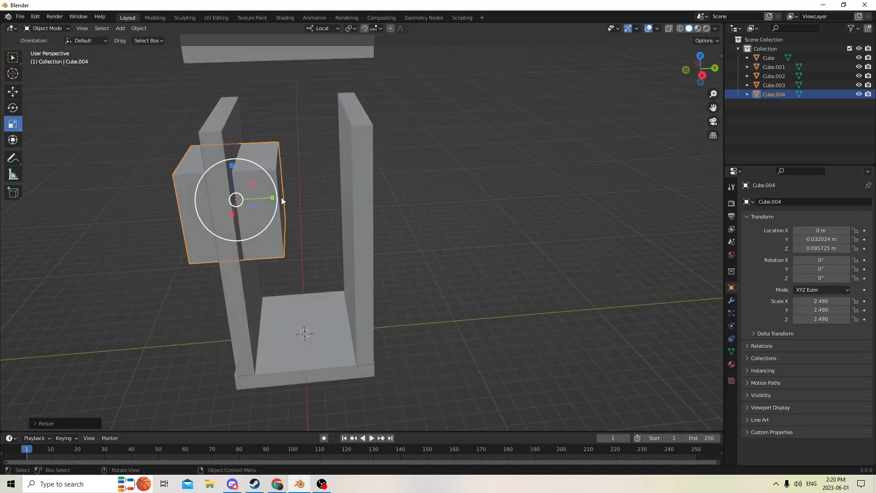
{"action": "left_click_drag", "start_coordinate": [270, 197], "coordinate": [248, 197]}
{"action": "middle_click_drag", "start_coordinate": [248, 198], "coordinate": [349, 198]}
{"action": "scroll", "coordinate": [240, 179], "scroll_direction": "up", "scroll_amount": 2}
{"action": "scroll", "coordinate": [267, 177], "scroll_direction": "down", "scroll_amount": 3}
Adjust the thinned block's height along Z to about 0.101 m in the upper part of the wall panel
{"action": "left_click", "coordinate": [9, 89]}
{"action": "scroll", "coordinate": [331, 150], "scroll_direction": "up", "scroll_amount": 2}
{"action": "middle_click_drag", "start_coordinate": [340, 149], "coordinate": [326, 119]}
{"action": "mouse_move", "coordinate": [330, 120]}
{"action": "left_mouse_down"}
{"action": "mouse_move", "coordinate": [323, 90]}
{"action": "mouse_move", "coordinate": [325, 105]}
{"action": "left_mouse_up"}
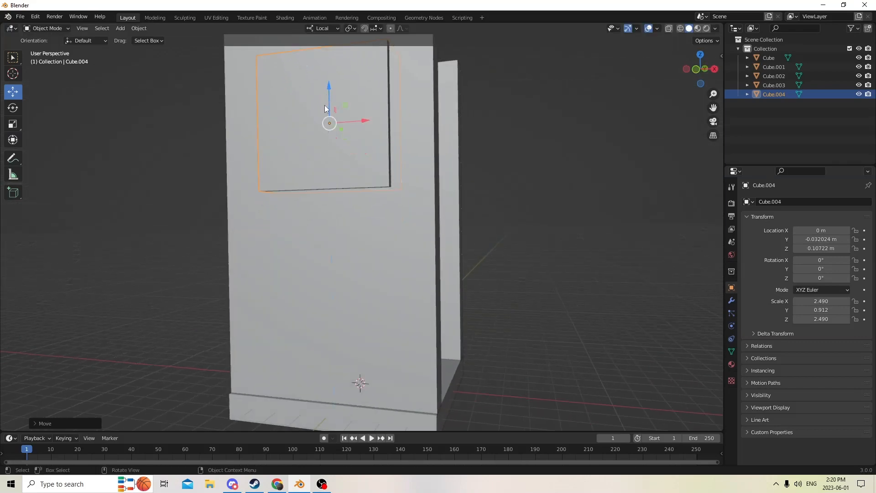
{"action": "middle_click_drag", "start_coordinate": [325, 104], "coordinate": [263, 114]}
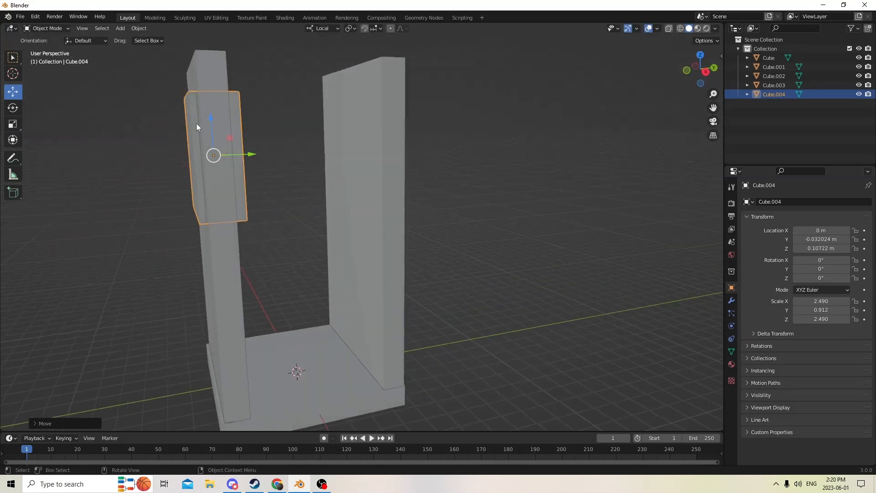
{"action": "left_click_drag", "start_coordinate": [208, 125], "coordinate": [221, 111]}
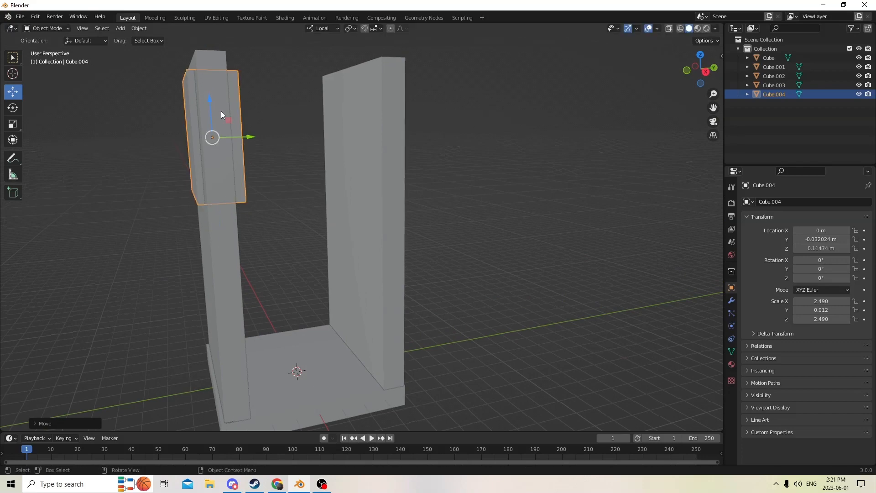
{"action": "middle_click_drag", "start_coordinate": [221, 111], "coordinate": [365, 103]}
{"action": "left_click_drag", "start_coordinate": [359, 103], "coordinate": [348, 135]}
{"action": "middle_click_drag", "start_coordinate": [347, 136], "coordinate": [439, 158]}
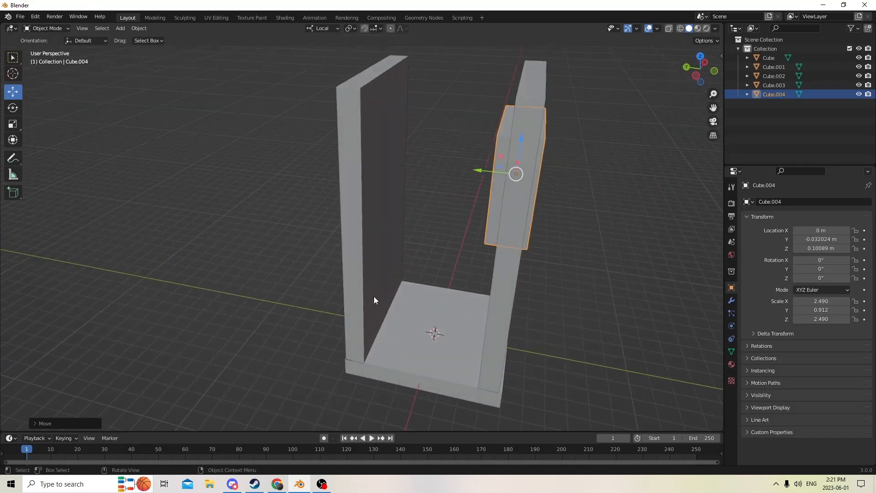
Duplicate the thinned block in place, leaving the copy at the same position in the wall panel
{"action": "middle_click_drag", "start_coordinate": [374, 300], "coordinate": [414, 308]}
{"action": "scroll", "coordinate": [417, 310], "scroll_direction": "up", "scroll_amount": 3}
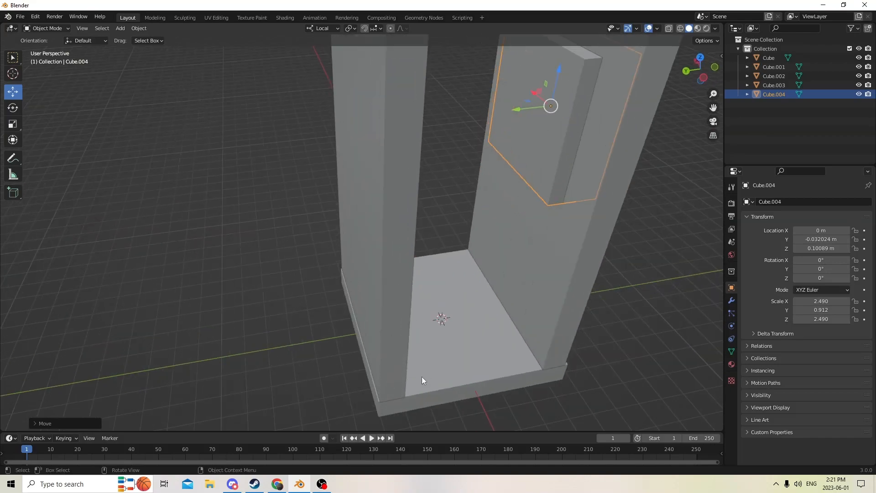
{"action": "middle_click_drag", "start_coordinate": [427, 359], "coordinate": [383, 336]}
{"action": "middle_click_drag", "start_coordinate": [569, 239], "coordinate": [429, 240]}
{"action": "left_click", "coordinate": [538, 221]}
{"action": "middle_click_drag", "start_coordinate": [526, 220], "coordinate": [568, 218]}
{"action": "left_click", "coordinate": [539, 213]}
{"action": "key", "text": "shift+d"}
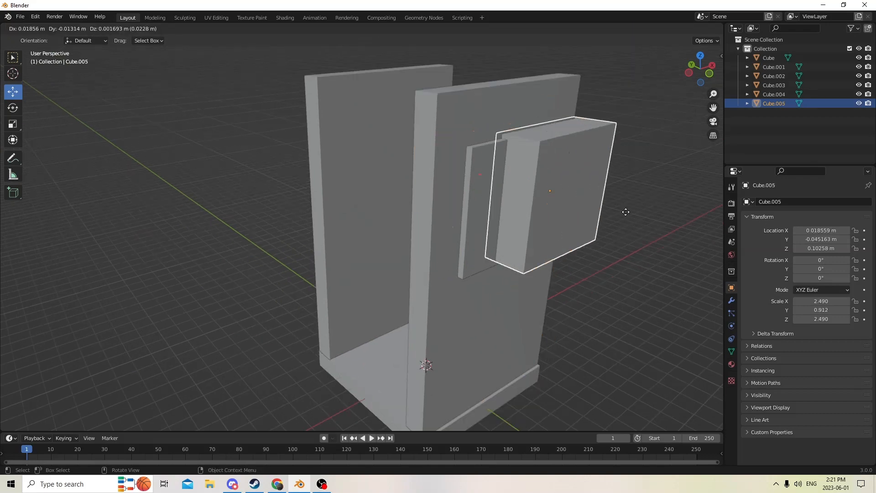
{"action": "key", "text": "Escape"}
Cut a rectangular opening in the side wall by subtracting the duplicated block with Bool Tool's Auto Boolean Difference
{"action": "left_click", "coordinate": [503, 303], "text": "shift"}
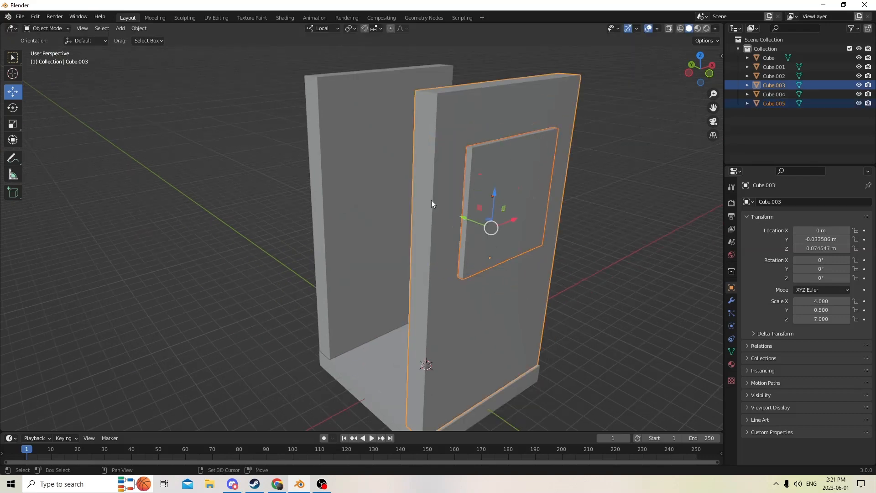
{"action": "left_click", "coordinate": [133, 29]}
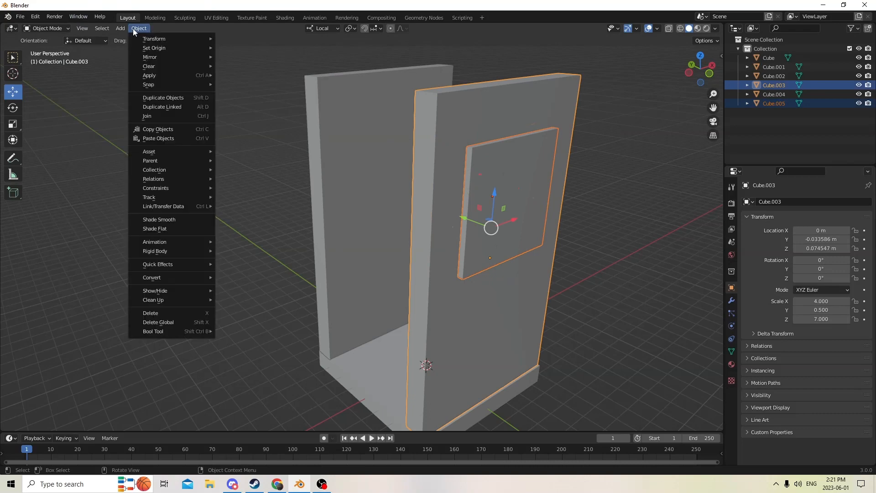
{"action": "mouse_move", "coordinate": [160, 332]}
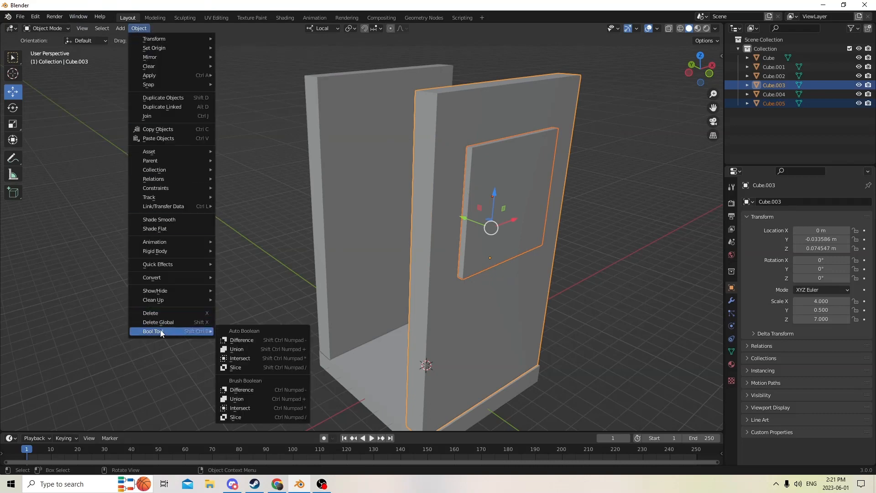
{"action": "left_click", "coordinate": [238, 340]}
Thin the remaining block in the wall opening along Y to a scale of about 0.593
{"action": "middle_click_drag", "start_coordinate": [345, 156], "coordinate": [220, 157]}
{"action": "left_click", "coordinate": [230, 222]}
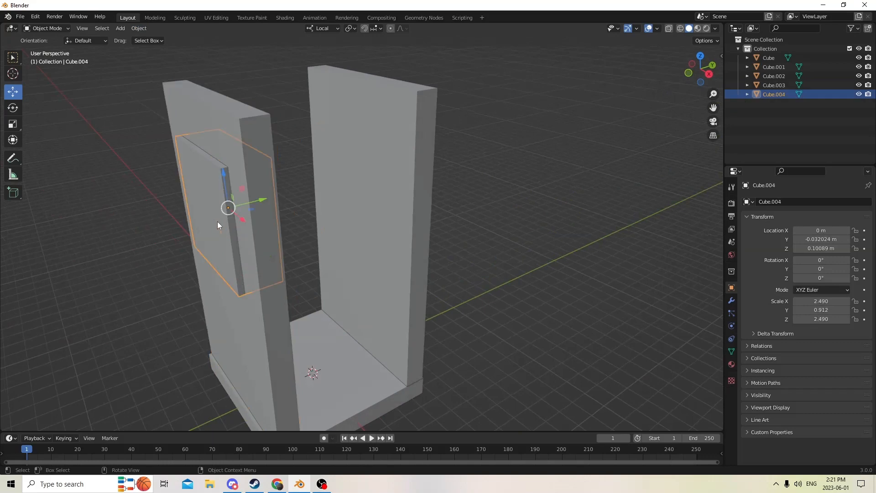
{"action": "middle_click_drag", "start_coordinate": [219, 223], "coordinate": [166, 196]}
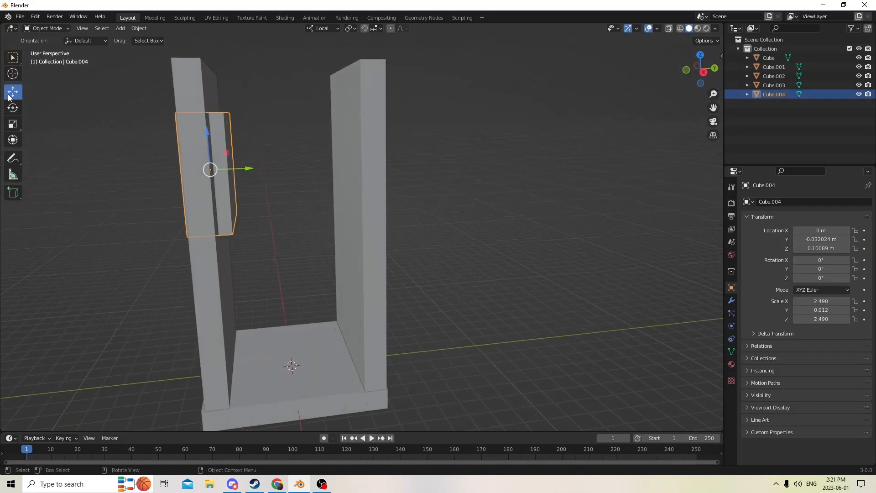
{"action": "left_click", "coordinate": [13, 124]}
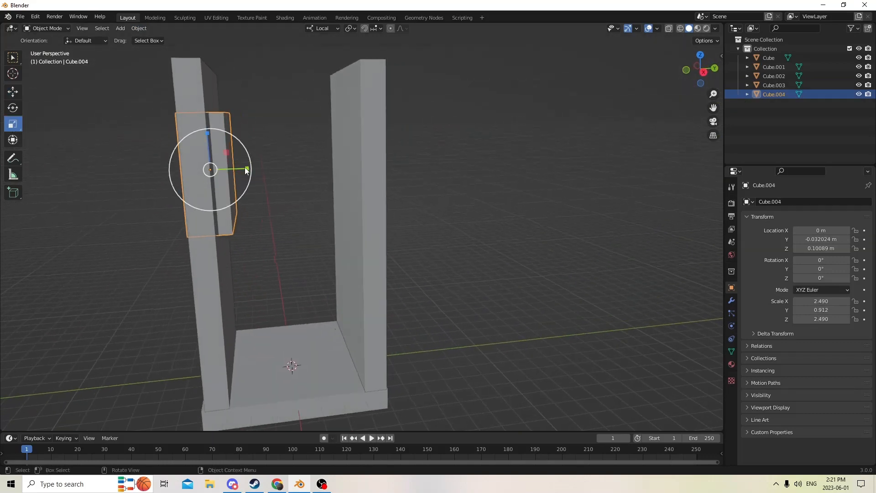
{"action": "mouse_move", "coordinate": [247, 171]}
{"action": "left_mouse_down"}
{"action": "mouse_move", "coordinate": [232, 168]}
{"action": "mouse_move", "coordinate": [242, 177]}
{"action": "left_mouse_up"}
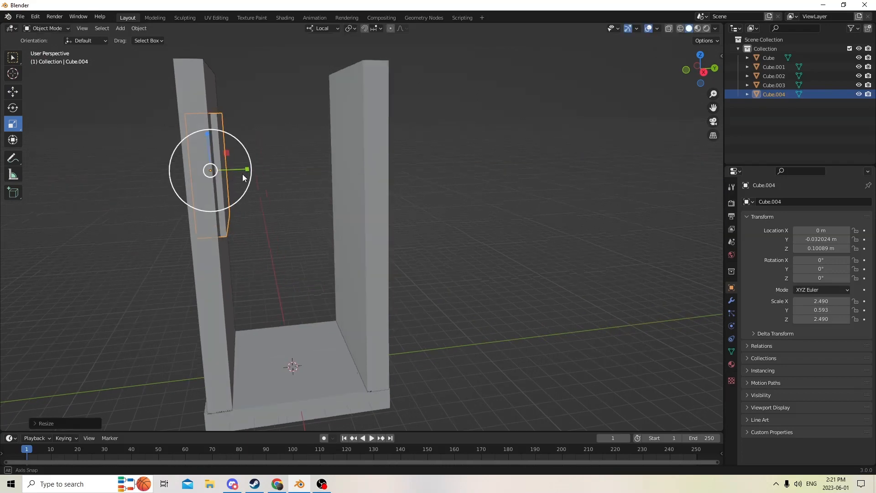
Move the thinned block along Y to about -0.0337 m so it sits centred in the wall's thickness
{"action": "middle_click_drag", "start_coordinate": [243, 177], "coordinate": [210, 165]}
{"action": "left_click", "coordinate": [13, 93]}
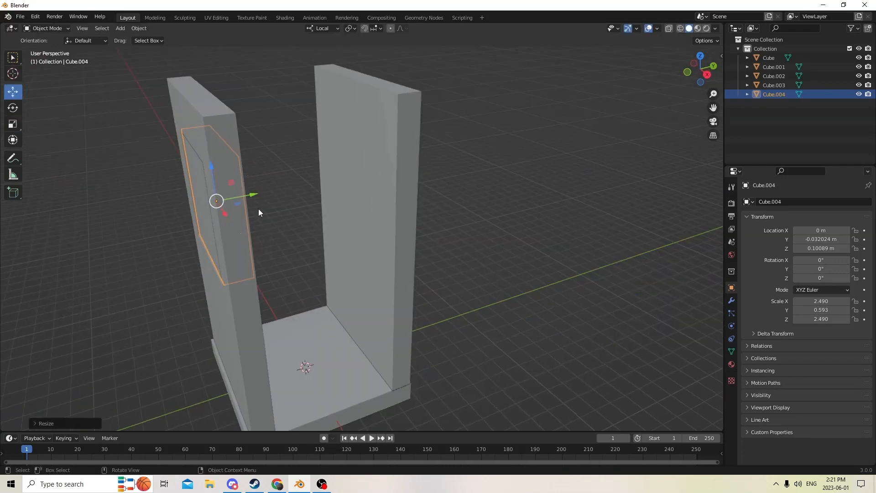
{"action": "left_click_drag", "start_coordinate": [254, 198], "coordinate": [246, 196]}
{"action": "middle_click_drag", "start_coordinate": [247, 195], "coordinate": [335, 178]}
{"action": "middle_click_drag", "start_coordinate": [409, 167], "coordinate": [429, 172]}
In Edit Mode, inset the block's two large opposite faces by about 0.12 m to form a window frame
{"action": "key", "text": "Tab"}
{"action": "key", "text": "alt+a"}
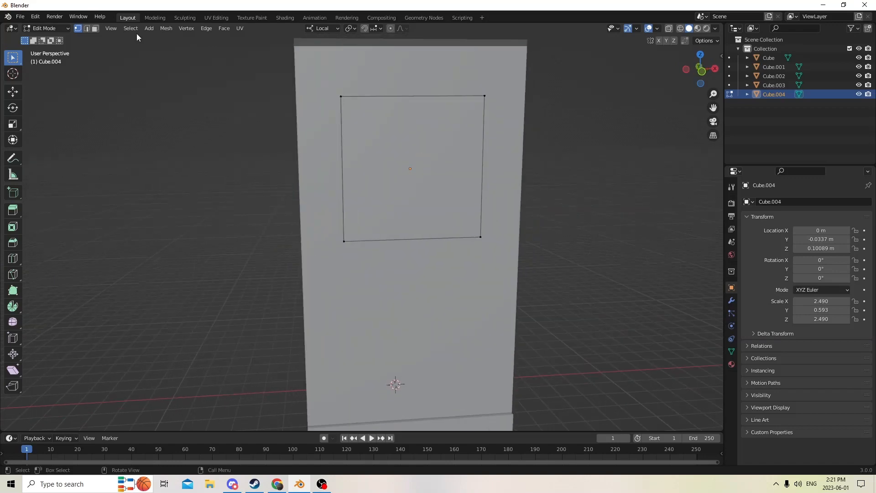
{"action": "left_click", "coordinate": [95, 29]}
{"action": "left_click", "coordinate": [461, 213]}
{"action": "middle_click_drag", "start_coordinate": [462, 213], "coordinate": [457, 157]}
{"action": "left_click", "coordinate": [462, 142]}
{"action": "key", "text": "i"}
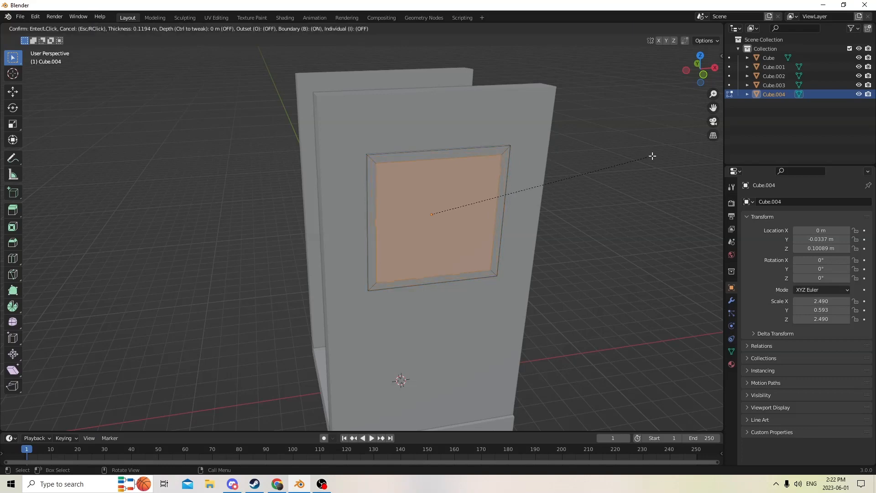
{"action": "left_click", "coordinate": [648, 154]}
Extrude the inset faces in place and scale them inward along Y to about 0.77, recessing the window panes
{"action": "middle_click_drag", "start_coordinate": [606, 155], "coordinate": [316, 141]}
{"action": "key", "text": "e"}
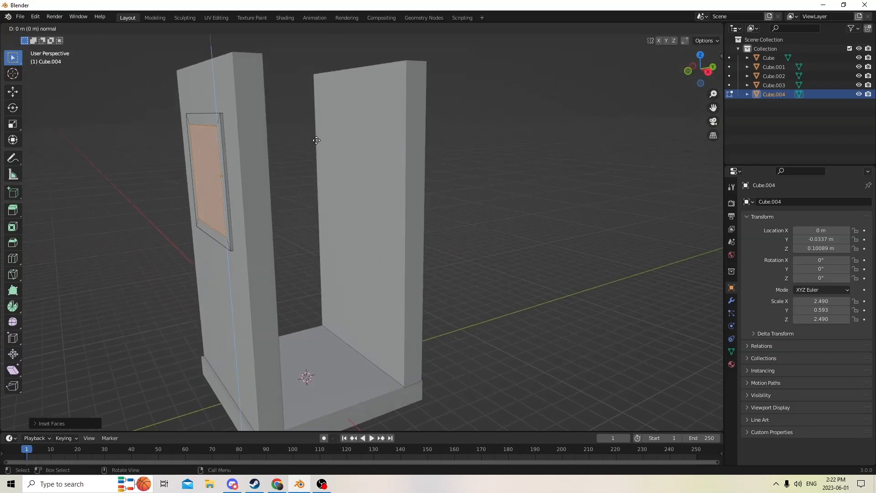
{"action": "left_click", "coordinate": [316, 110]}
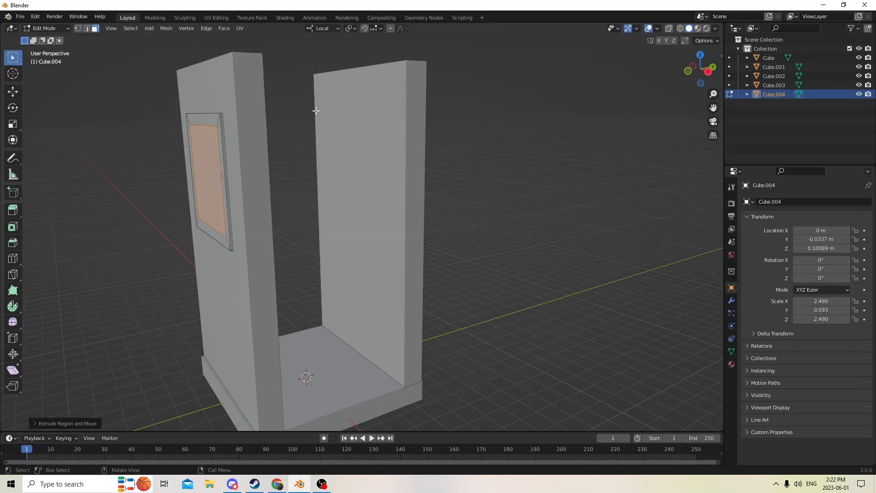
{"action": "left_click", "coordinate": [9, 126]}
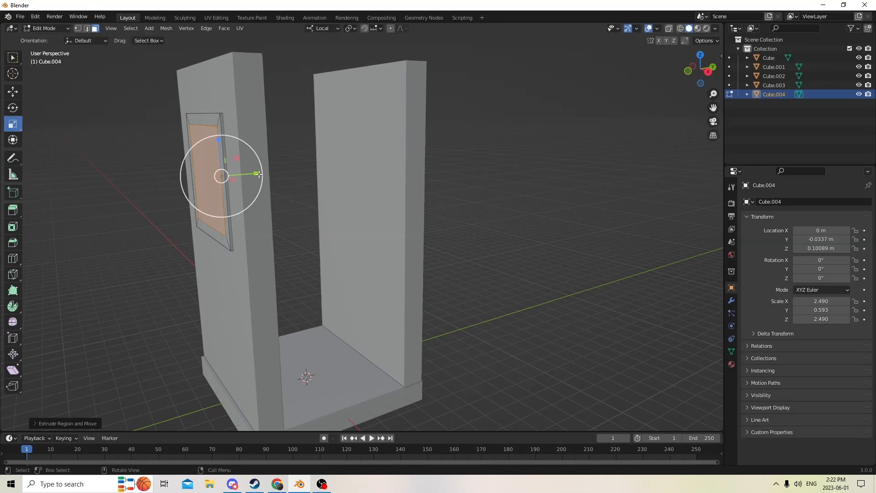
{"action": "left_click_drag", "start_coordinate": [258, 173], "coordinate": [254, 174]}
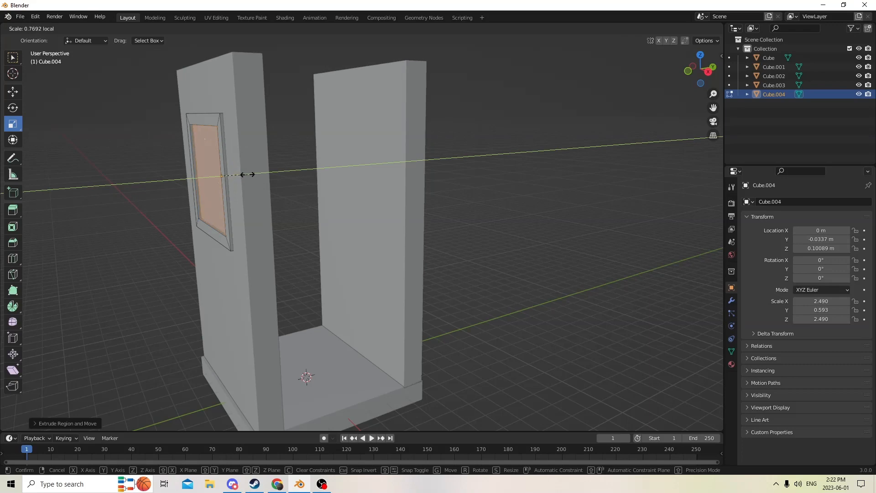
{"action": "left_click_drag", "start_coordinate": [249, 174], "coordinate": [246, 174]}
{"action": "middle_click_drag", "start_coordinate": [247, 174], "coordinate": [233, 187]}
{"action": "left_click_drag", "start_coordinate": [234, 187], "coordinate": [236, 187]}
{"action": "middle_click_drag", "start_coordinate": [237, 187], "coordinate": [267, 175]}
Deselect the recessed faces and return the window block to Object Mode
{"action": "left_click", "coordinate": [528, 187]}
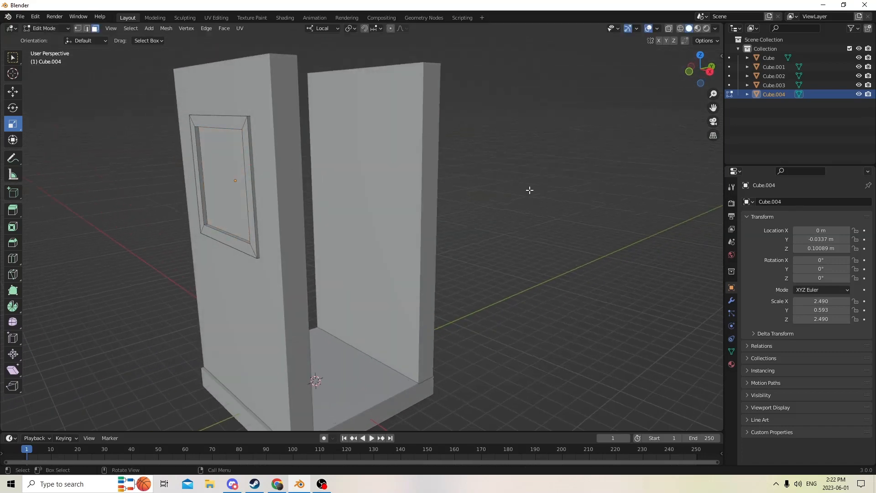
{"action": "middle_click_drag", "start_coordinate": [537, 214], "coordinate": [424, 234]}
{"action": "key", "text": "Tab"}
{"action": "key", "text": "Tab"}
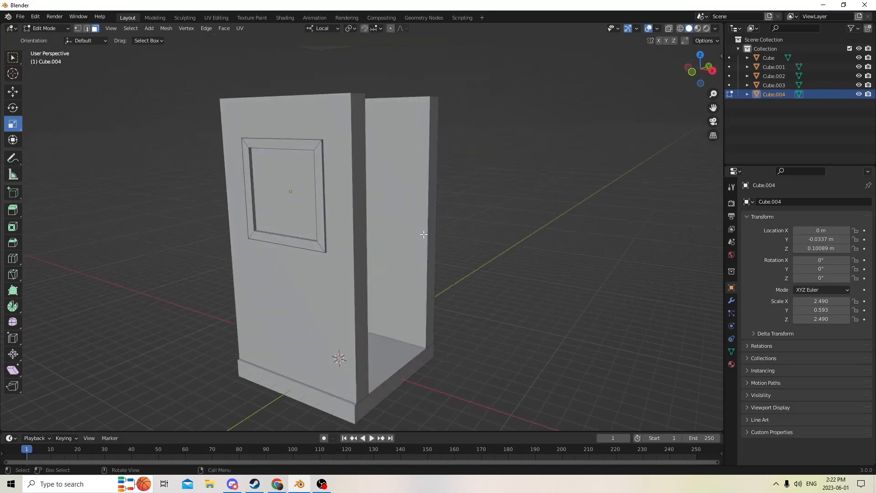
{"action": "left_click", "coordinate": [286, 243]}
{"action": "key", "text": "Tab"}
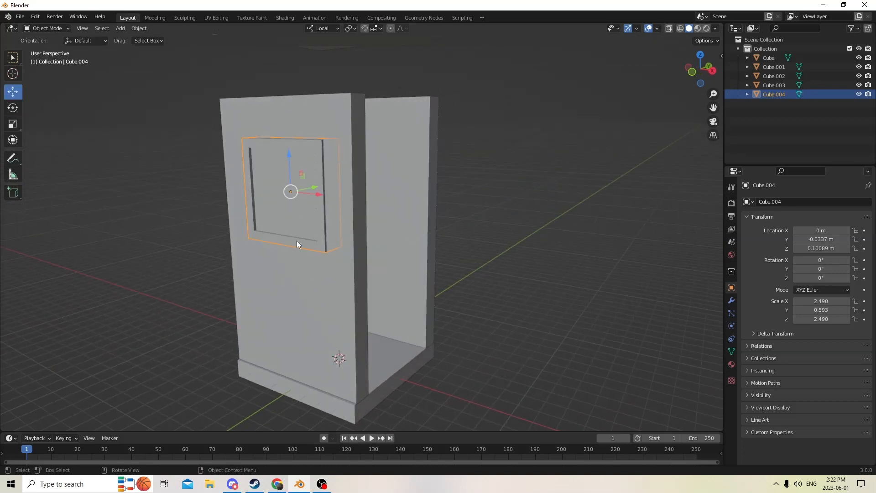
Set the Y location of both the wall with the opening and the window block to 0 m
{"action": "left_click", "coordinate": [322, 290], "text": "shift"}
{"action": "middle_click_drag", "start_coordinate": [308, 290], "coordinate": [264, 271]}
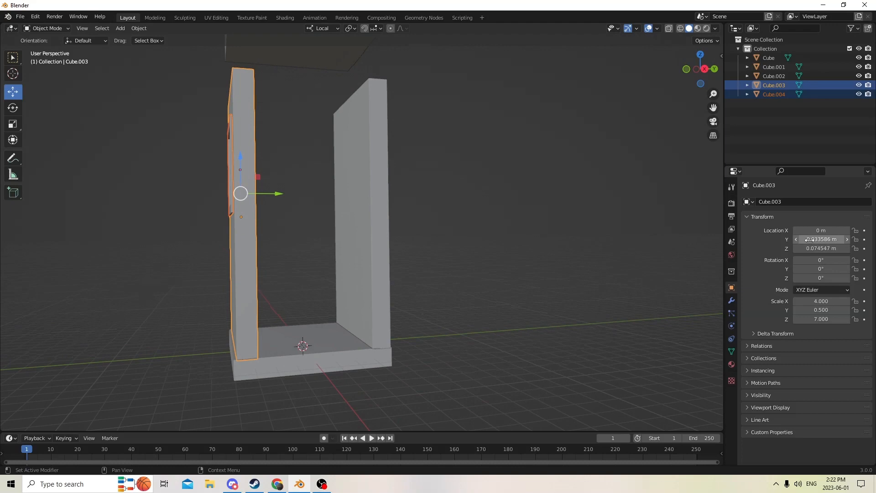
{"action": "type", "text": "0"}
{"action": "key", "text": "Return"}
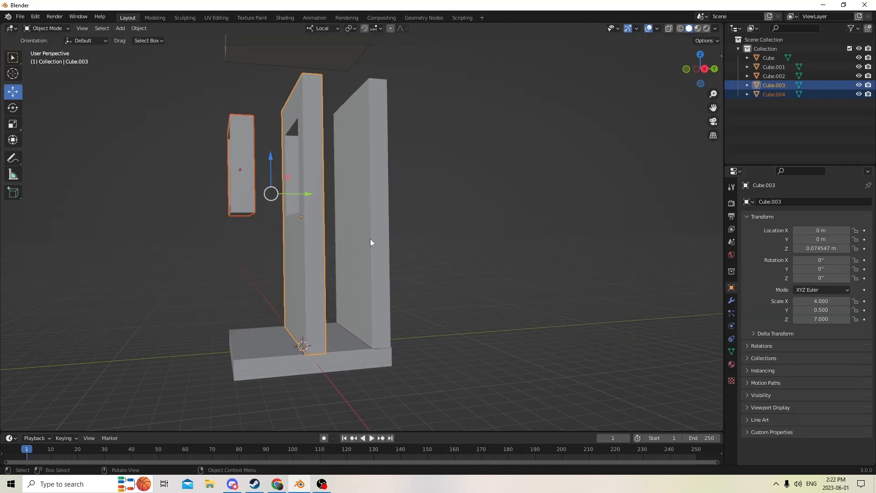
{"action": "left_click", "coordinate": [241, 182]}
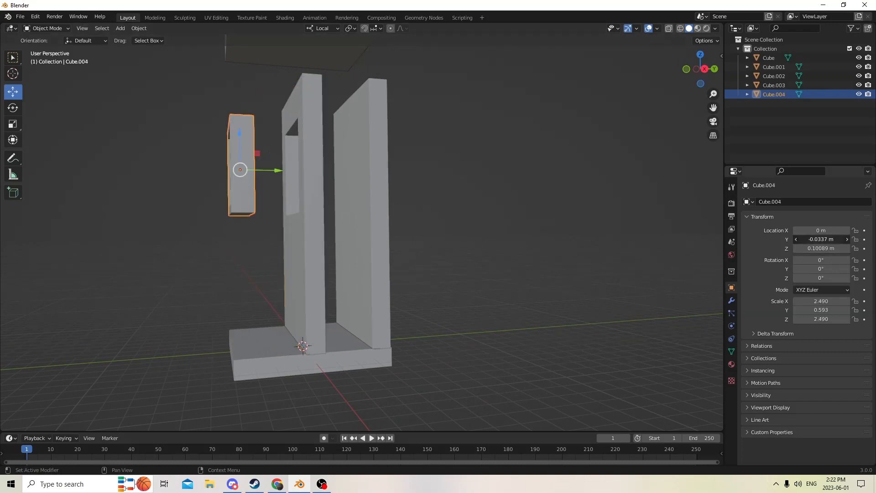
{"action": "type", "text": "0"}
{"action": "key", "text": "Return"}
{"action": "middle_click_drag", "start_coordinate": [534, 231], "coordinate": [513, 251]}
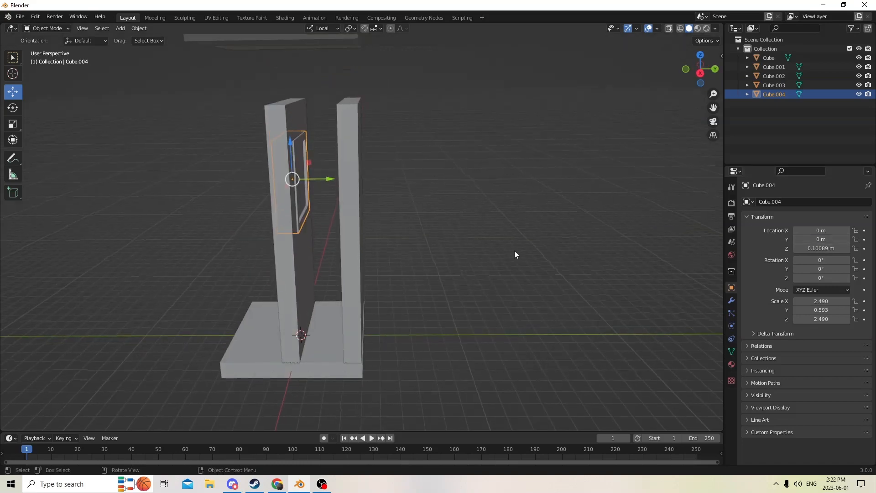
Join the window block and the wall with the opening into one object
{"action": "middle_click_drag", "start_coordinate": [211, 172], "coordinate": [340, 194]}
{"action": "left_click", "coordinate": [366, 305], "text": "shift"}
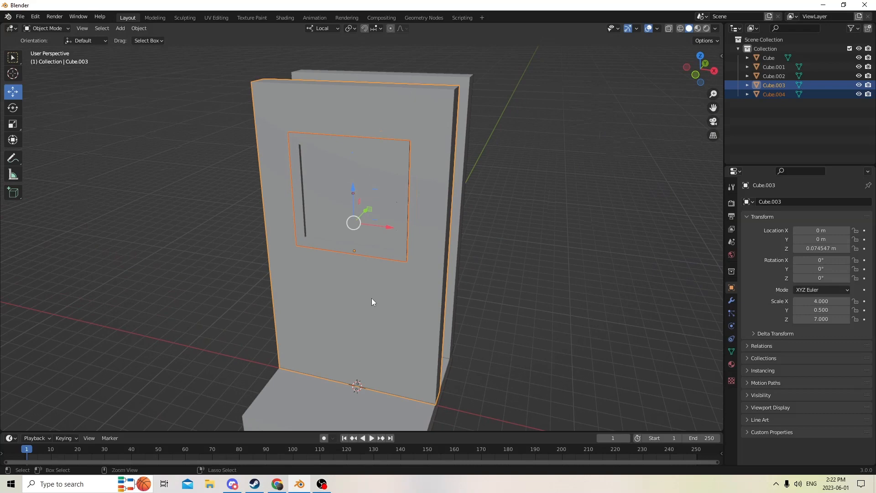
{"action": "key", "text": "ctrl+j"}
Move the joined window wall along Y to about -0.0336 m, back to the edge of the base
{"action": "scroll", "coordinate": [365, 298], "scroll_direction": "down", "scroll_amount": 2}
{"action": "middle_click_drag", "start_coordinate": [310, 296], "coordinate": [276, 294]}
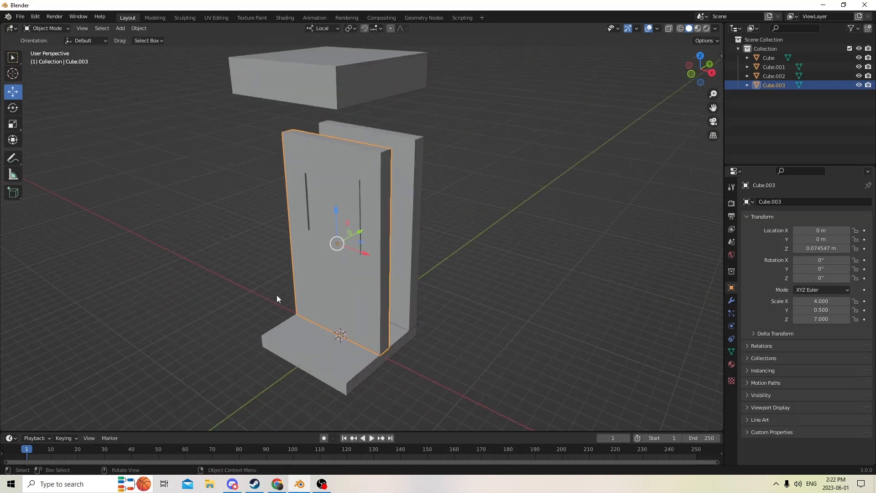
{"action": "left_click_drag", "start_coordinate": [359, 231], "coordinate": [320, 251]}
{"action": "middle_click_drag", "start_coordinate": [320, 251], "coordinate": [481, 278]}
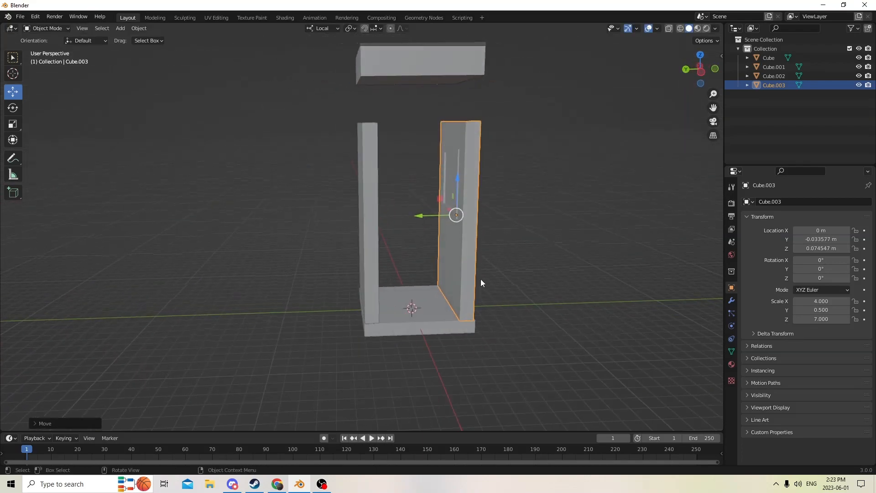
Try to move the opposite solid side wall outward along Y, away from the base
{"action": "left_click", "coordinate": [397, 311]}
{"action": "middle_click_drag", "start_coordinate": [543, 295], "coordinate": [374, 298]}
{"action": "left_click", "coordinate": [352, 314]}
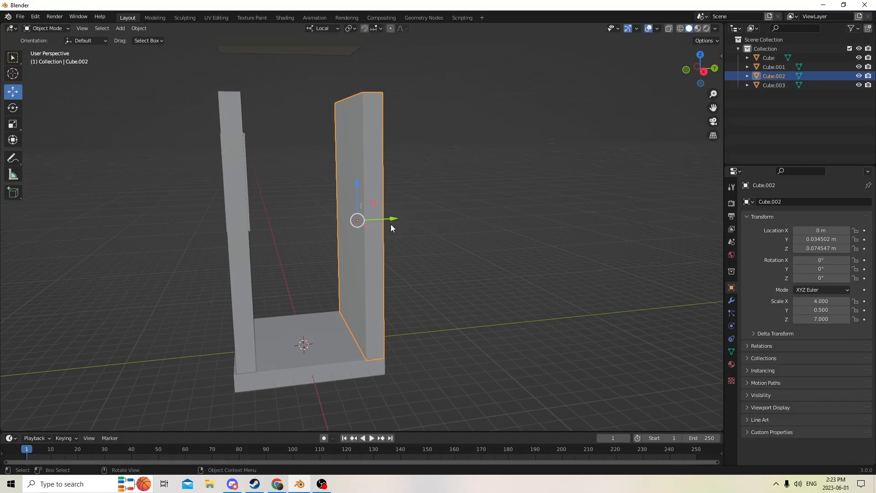
{"action": "middle_click_drag", "start_coordinate": [391, 224], "coordinate": [359, 260]}
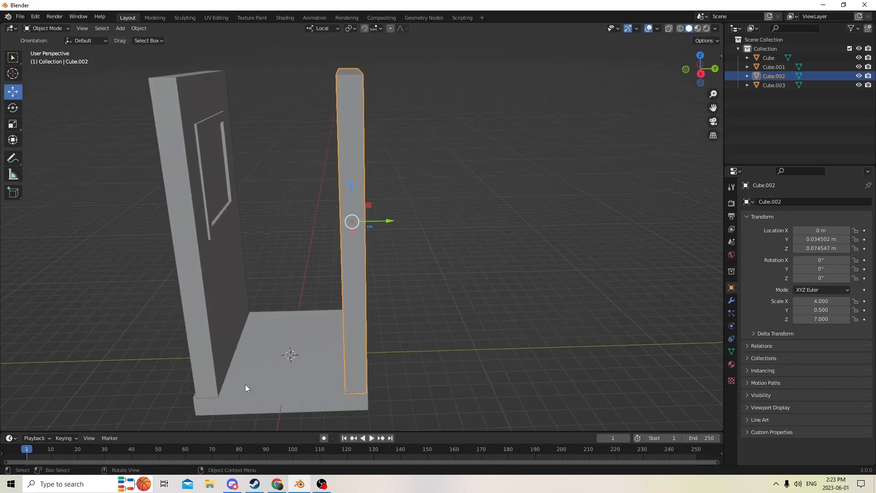
{"action": "middle_click_drag", "start_coordinate": [264, 379], "coordinate": [220, 355]}
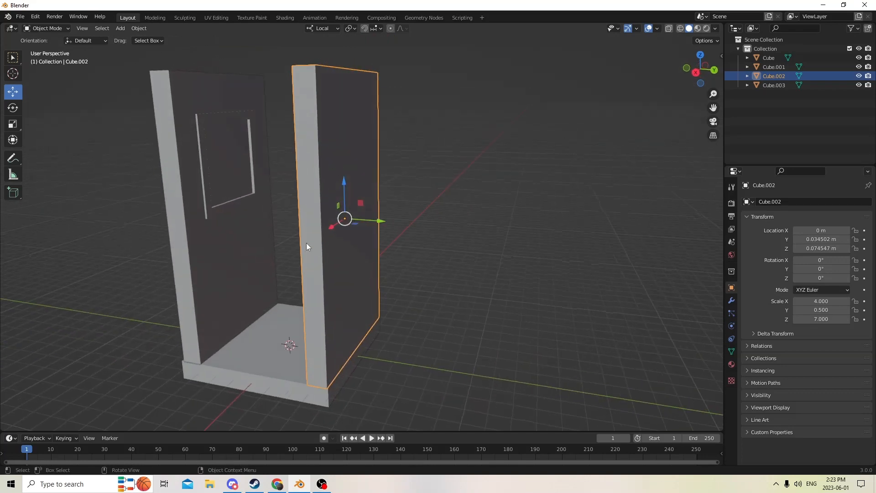
{"action": "middle_click_drag", "start_coordinate": [335, 255], "coordinate": [464, 255]}
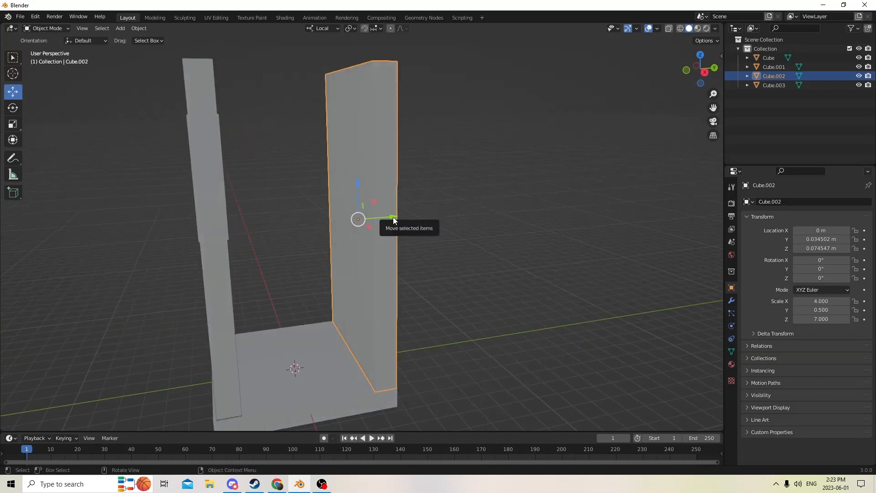
{"action": "left_click_drag", "start_coordinate": [388, 218], "coordinate": [520, 222]}
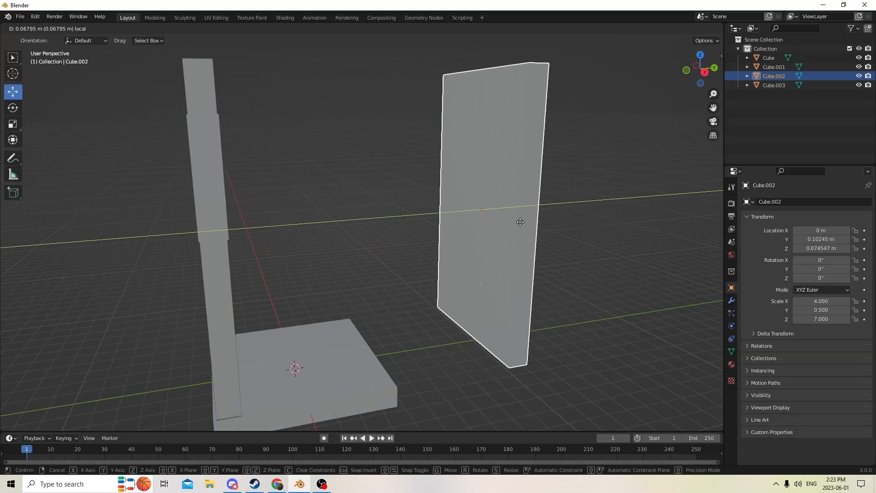
{"action": "right_click", "coordinate": [520, 221]}
Duplicate the solid side wall in place and set the copy's Y location to 0 m
{"action": "middle_click_drag", "start_coordinate": [520, 222], "coordinate": [424, 246]}
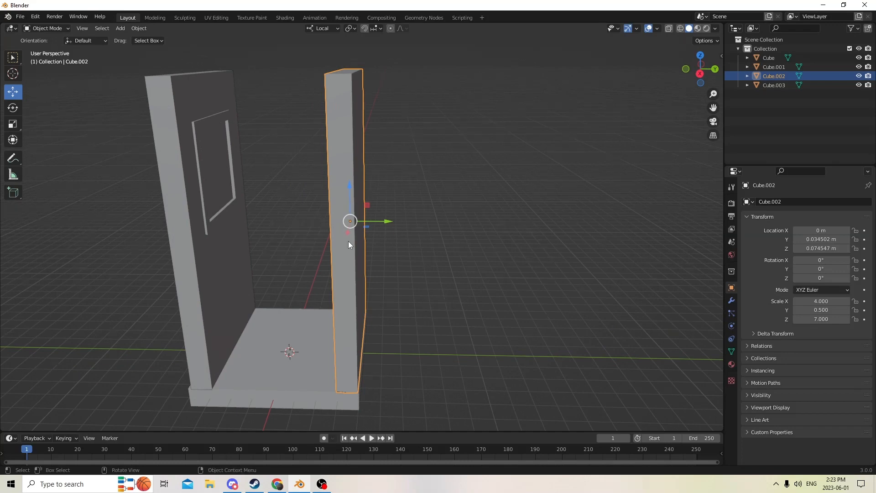
{"action": "key", "text": "shift+d"}
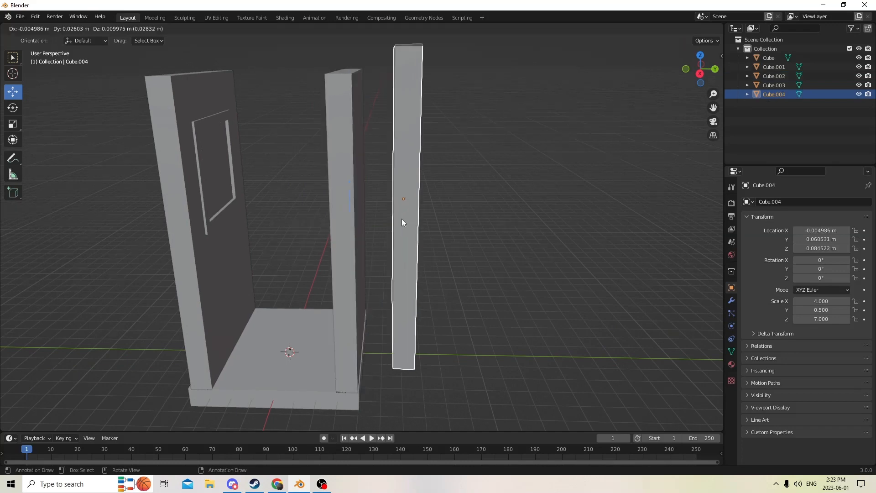
{"action": "right_click", "coordinate": [402, 219]}
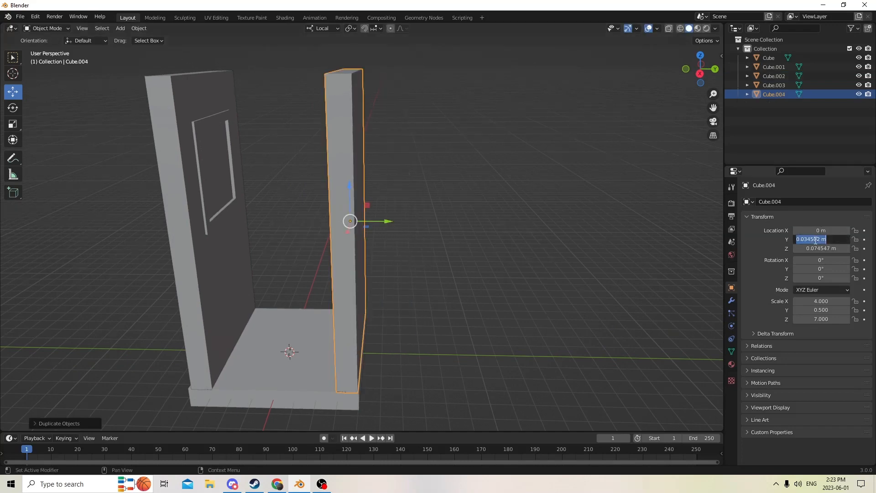
{"action": "key", "text": "Return"}
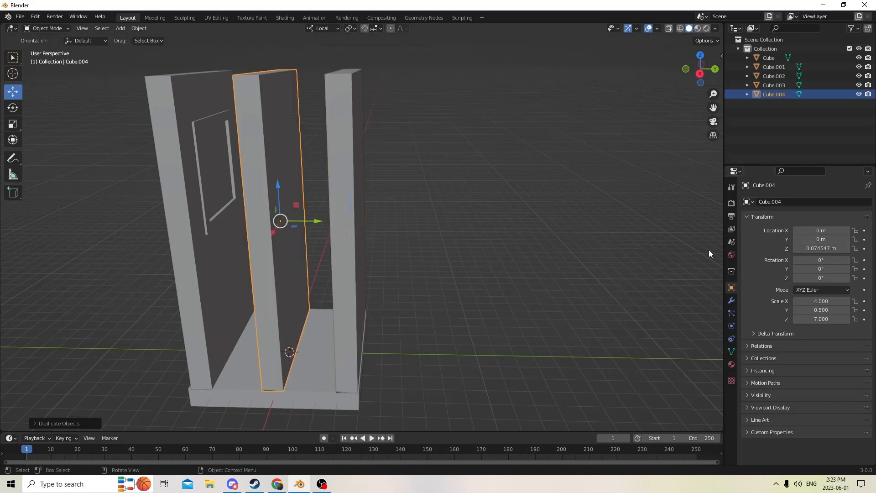
Set the duplicated wall's scale to 4 in Y and 0.5 in X, turning it crosswise to the side walls
{"action": "left_click", "coordinate": [820, 310]}
{"action": "type", "text": "4"}
{"action": "key", "text": "Return"}
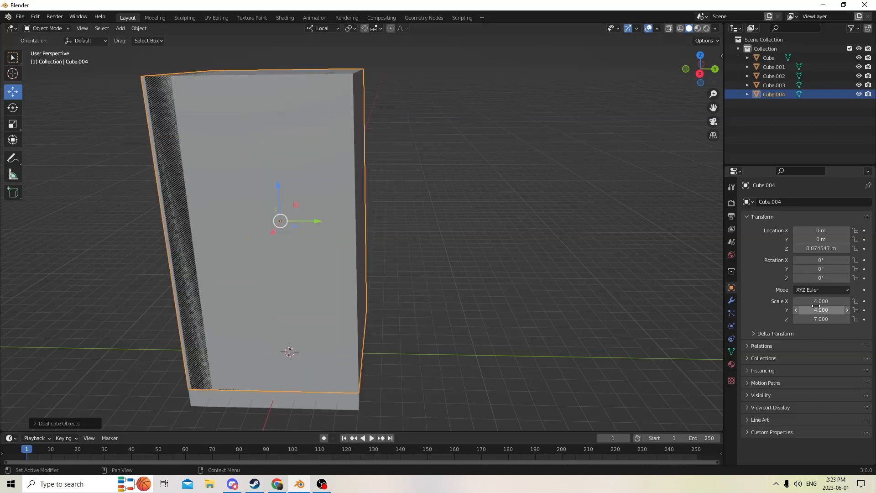
{"action": "left_click", "coordinate": [818, 300]}
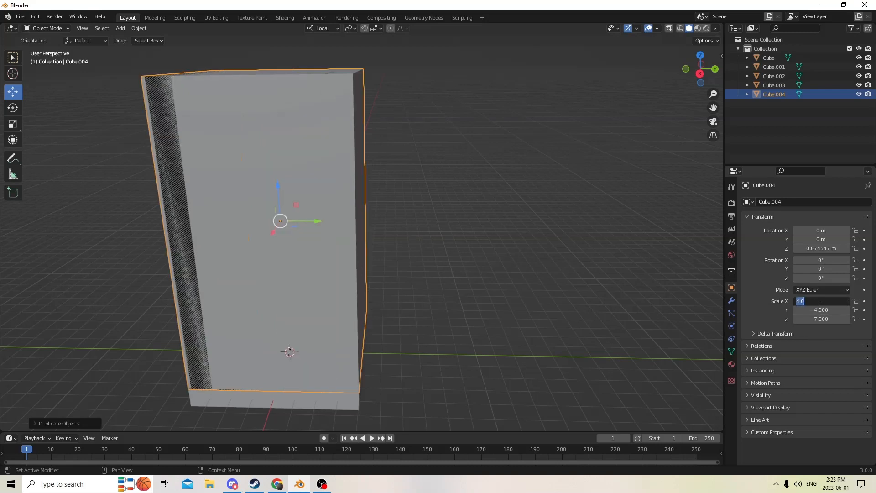
{"action": "type", "text": ".5"}
{"action": "key", "text": "Return"}
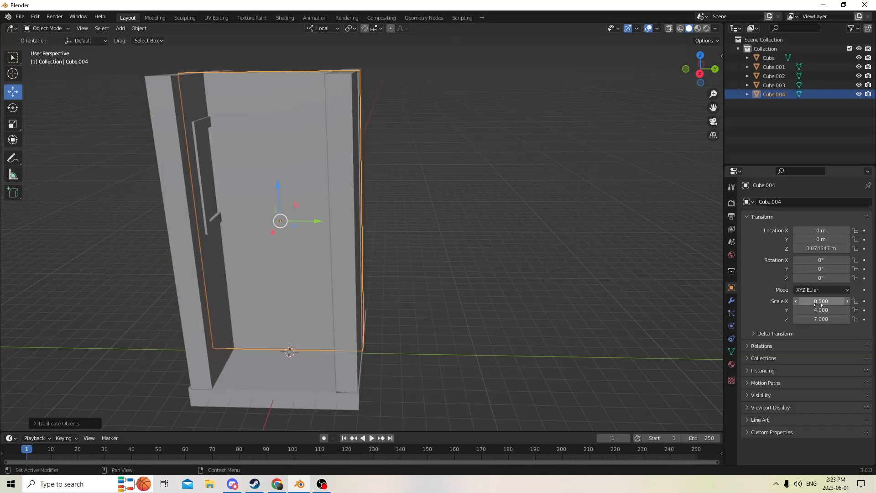
Move the crosswise wall along X to about -0.0348 m, at the edge of the base
{"action": "middle_click_drag", "start_coordinate": [494, 216], "coordinate": [302, 199]}
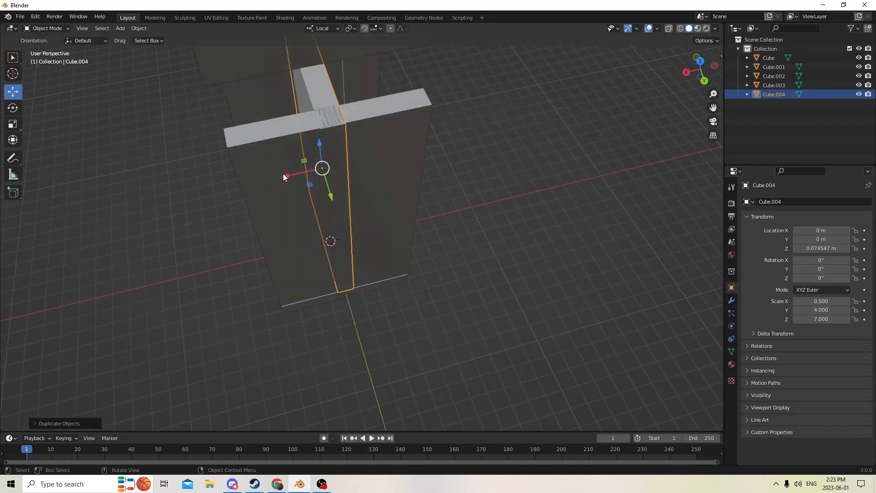
{"action": "left_click_drag", "start_coordinate": [283, 176], "coordinate": [344, 144]}
{"action": "middle_click_drag", "start_coordinate": [344, 143], "coordinate": [453, 130]}
Move the solid side wall and the window wall outward along Y, clear of the base on opposite sides
{"action": "left_click", "coordinate": [401, 144]}
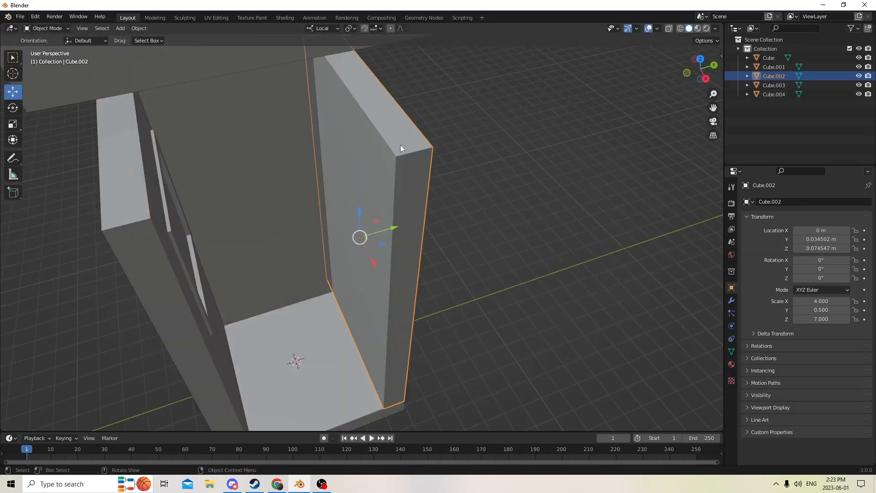
{"action": "middle_click_drag", "start_coordinate": [400, 148], "coordinate": [352, 144]}
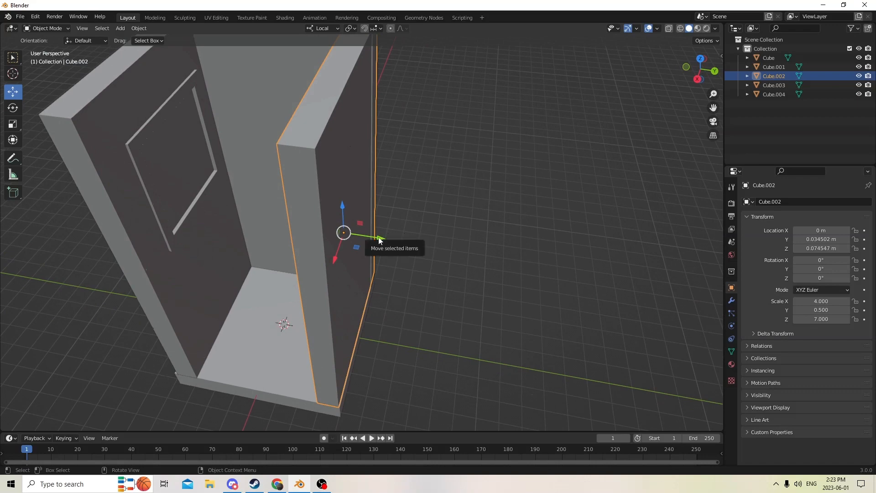
{"action": "left_click_drag", "start_coordinate": [383, 237], "coordinate": [445, 246]}
{"action": "left_click", "coordinate": [172, 250]}
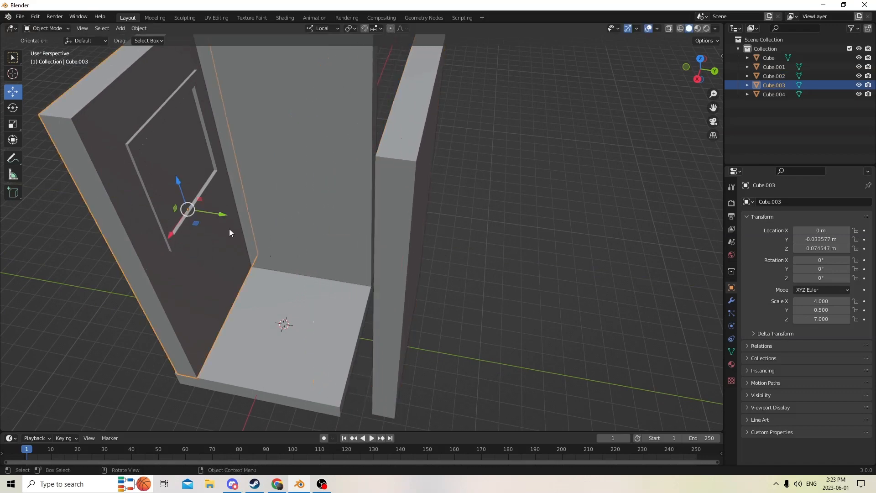
{"action": "left_click_drag", "start_coordinate": [221, 217], "coordinate": [125, 203]}
Duplicate the back wall and move the copy along X to about 0.0347 m, at the opposite edge of the base
{"action": "middle_click_drag", "start_coordinate": [226, 198], "coordinate": [369, 212]}
{"action": "left_click", "coordinate": [245, 183]}
{"action": "key", "text": "shift+d"}
{"action": "right_click", "coordinate": [432, 180]}
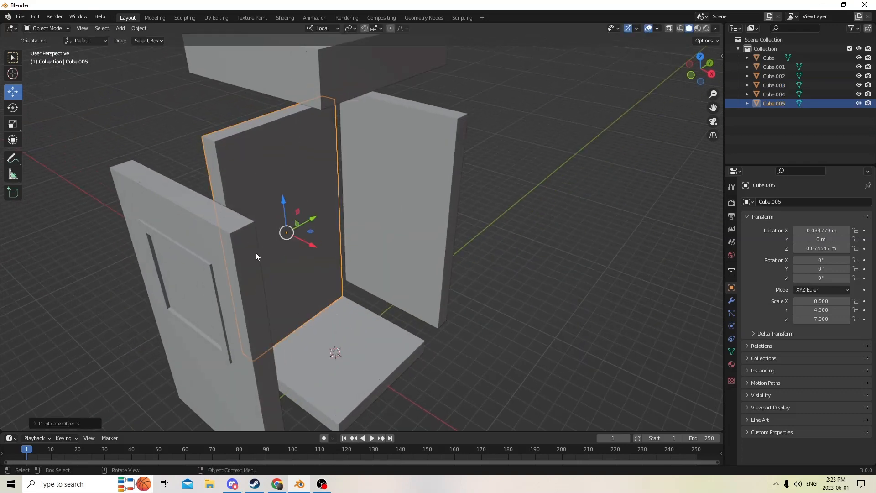
{"action": "left_click_drag", "start_coordinate": [309, 245], "coordinate": [397, 306]}
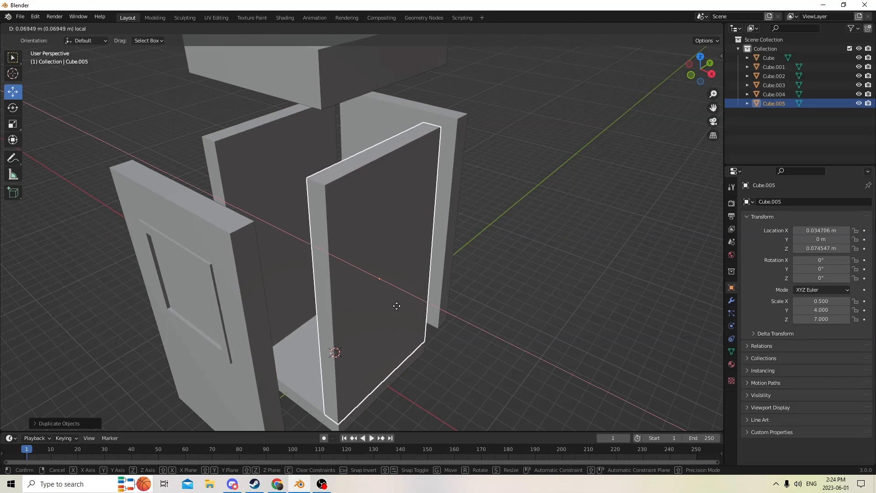
{"action": "left_click", "coordinate": [390, 304]}
{"action": "middle_click_drag", "start_coordinate": [390, 303], "coordinate": [366, 286]}
{"action": "left_click", "coordinate": [219, 192]}
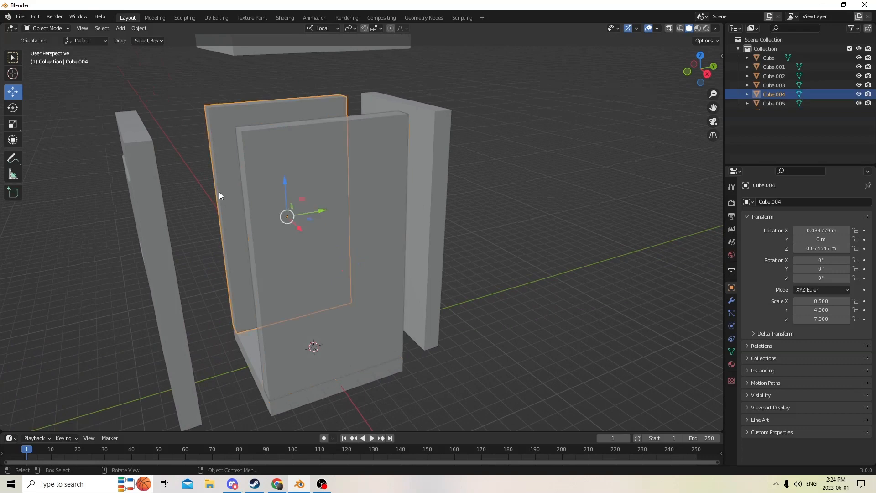
{"action": "mouse_move", "coordinate": [219, 191]}
{"action": "middle_mouse_down"}
{"action": "mouse_move", "coordinate": [245, 206]}
{"action": "mouse_move", "coordinate": [212, 199]}
{"action": "middle_mouse_up"}
{"action": "left_click", "coordinate": [283, 232]}
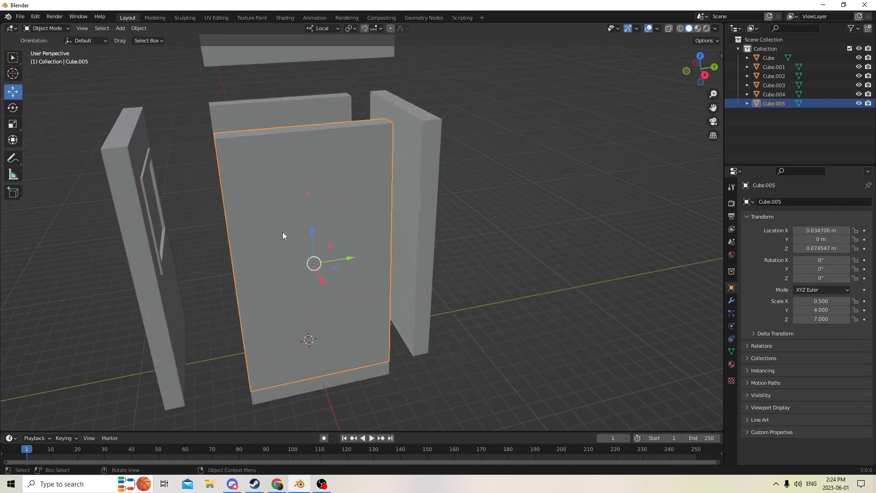
{"action": "middle_click_drag", "start_coordinate": [282, 232], "coordinate": [261, 209]}
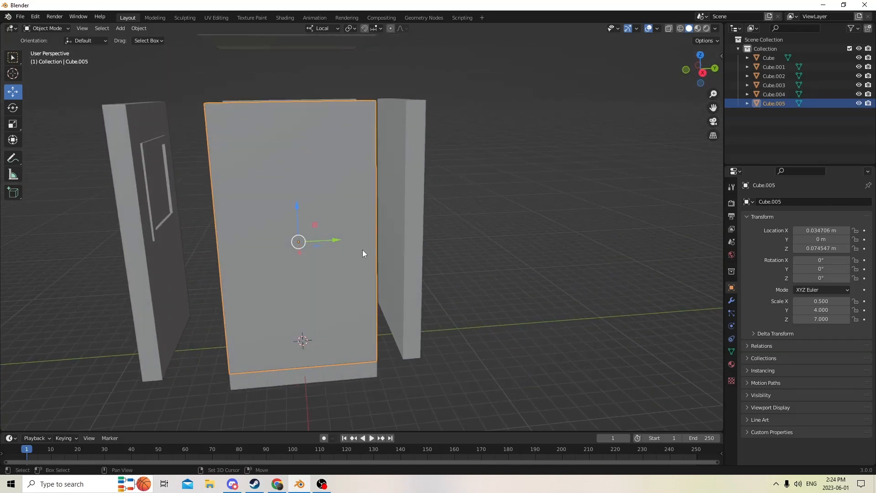
Add a new cube at the 3D cursor in the middle of the base
{"action": "key", "text": "shift+a"}
{"action": "mouse_move", "coordinate": [362, 250]}
{"action": "left_click", "coordinate": [392, 261]}
{"action": "middle_click_drag", "start_coordinate": [393, 264], "coordinate": [471, 270]}
{"action": "scroll", "coordinate": [425, 236], "scroll_direction": "up", "scroll_amount": 5}
{"action": "middle_click_drag", "start_coordinate": [426, 236], "coordinate": [412, 229]}
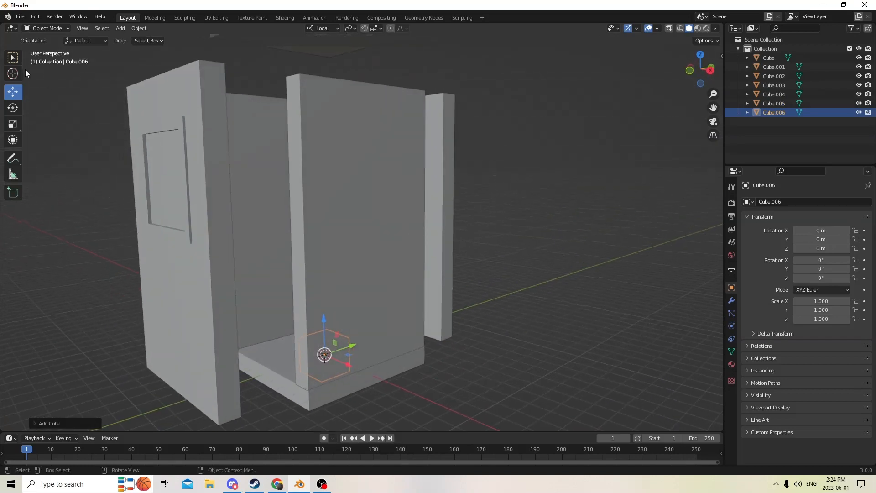
Scale the new cube to about 7.11 in Z and 3.25 in Y, and raise it to about 0.0528 m in Z
{"action": "left_click", "coordinate": [13, 124]}
{"action": "left_click_drag", "start_coordinate": [327, 326], "coordinate": [341, 80]}
{"action": "middle_click_drag", "start_coordinate": [325, 160], "coordinate": [307, 285]}
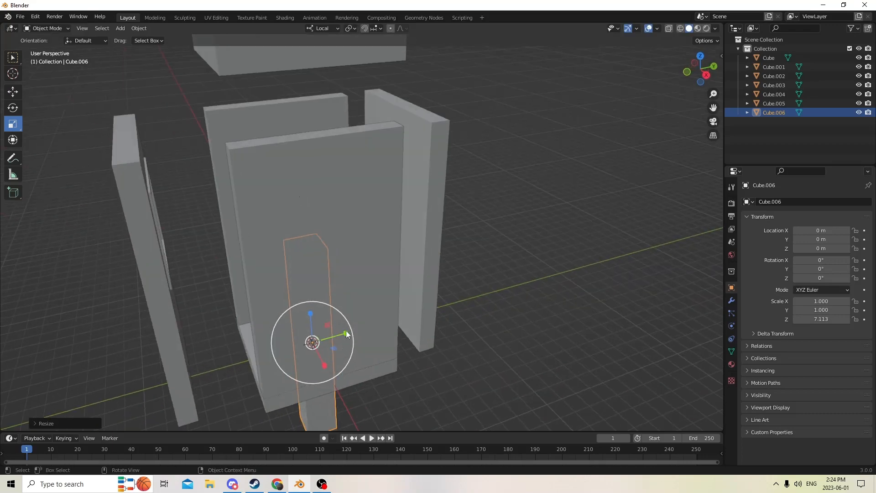
{"action": "left_click_drag", "start_coordinate": [346, 332], "coordinate": [423, 309]}
{"action": "middle_click_drag", "start_coordinate": [423, 309], "coordinate": [378, 297]}
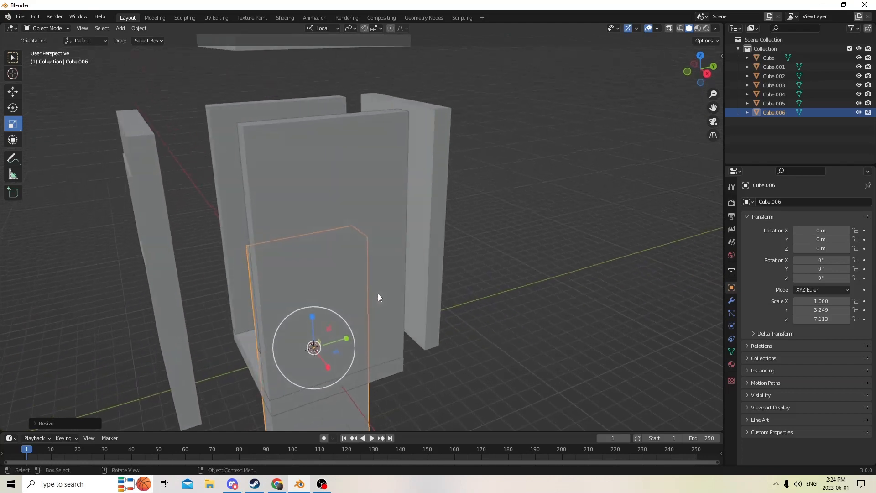
{"action": "left_click", "coordinate": [13, 94]}
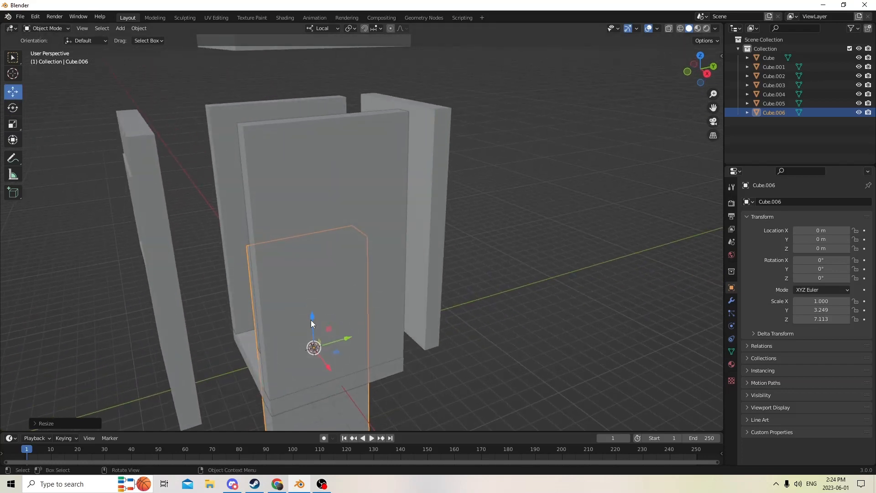
{"action": "left_click_drag", "start_coordinate": [312, 324], "coordinate": [318, 242]}
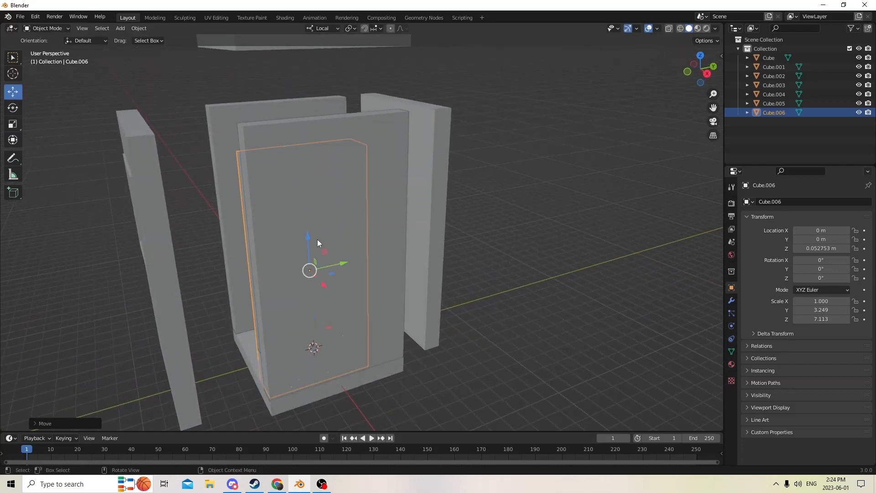
Set the front wall's X location to 0 m so it crosses the new block
{"action": "left_click", "coordinate": [354, 230]}
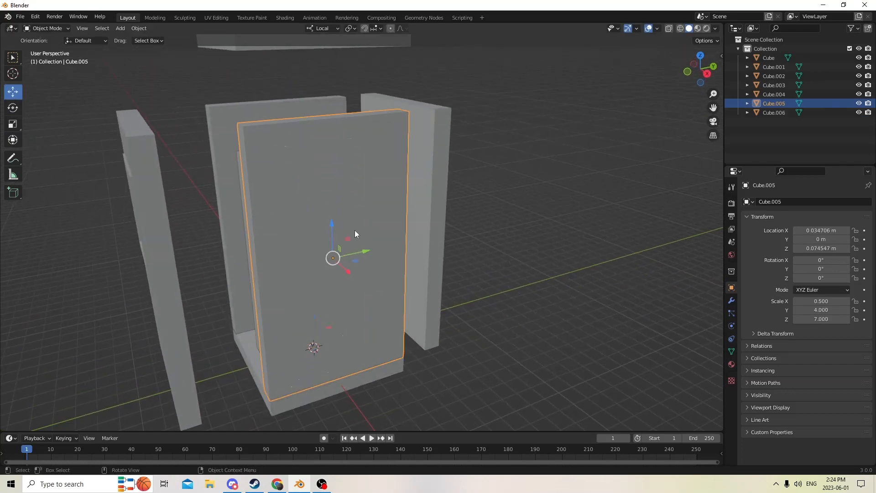
{"action": "left_click", "coordinate": [809, 230]}
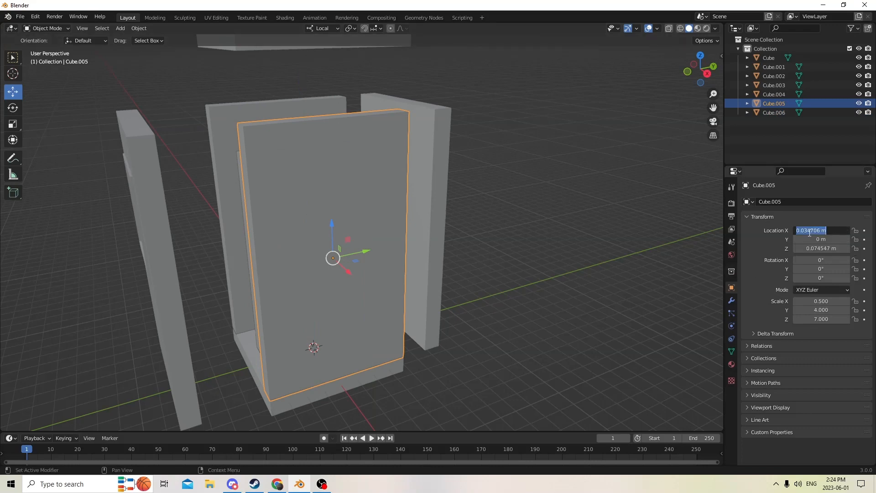
{"action": "type", "text": "0"}
{"action": "key", "text": "Return"}
Thin the door-shaped block to an X scale of about 0.778, still thicker than the wall it crosses
{"action": "middle_click_drag", "start_coordinate": [617, 236], "coordinate": [527, 261]}
{"action": "scroll", "coordinate": [527, 258], "scroll_direction": "up", "scroll_amount": 2}
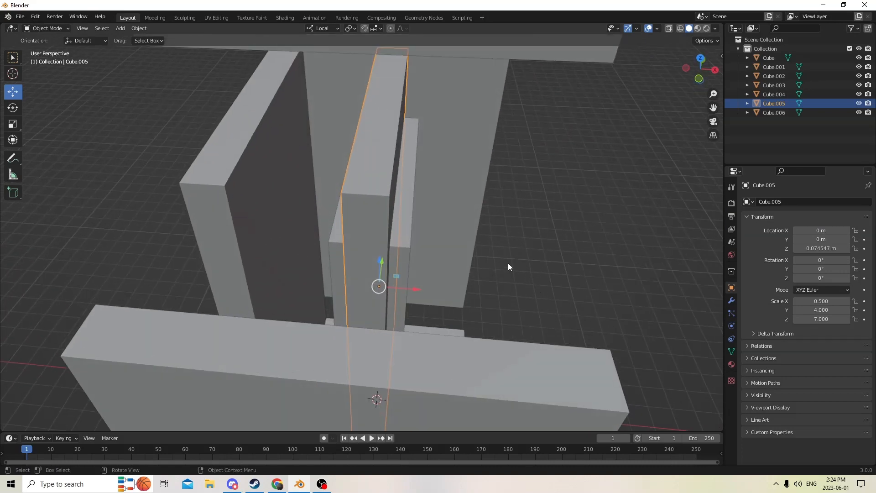
{"action": "left_click", "coordinate": [405, 245]}
{"action": "middle_click_drag", "start_coordinate": [388, 263], "coordinate": [283, 259]}
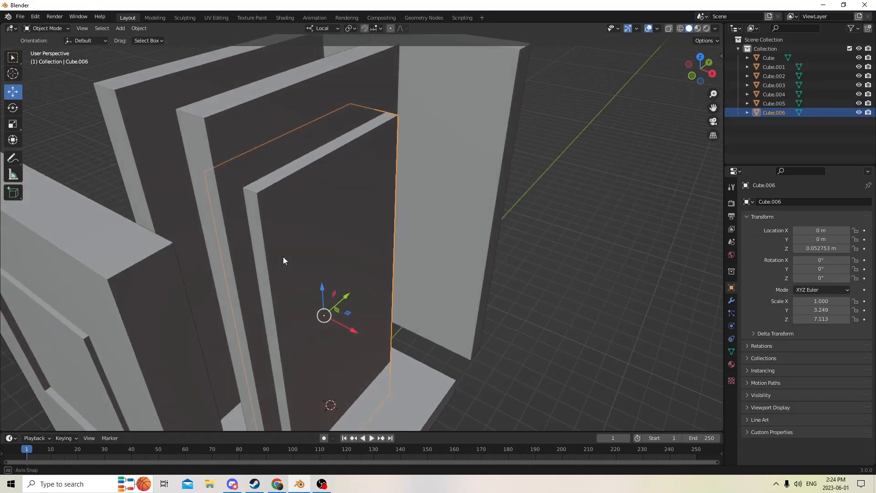
{"action": "left_click", "coordinate": [10, 127]}
{"action": "middle_click_drag", "start_coordinate": [118, 183], "coordinate": [263, 290]}
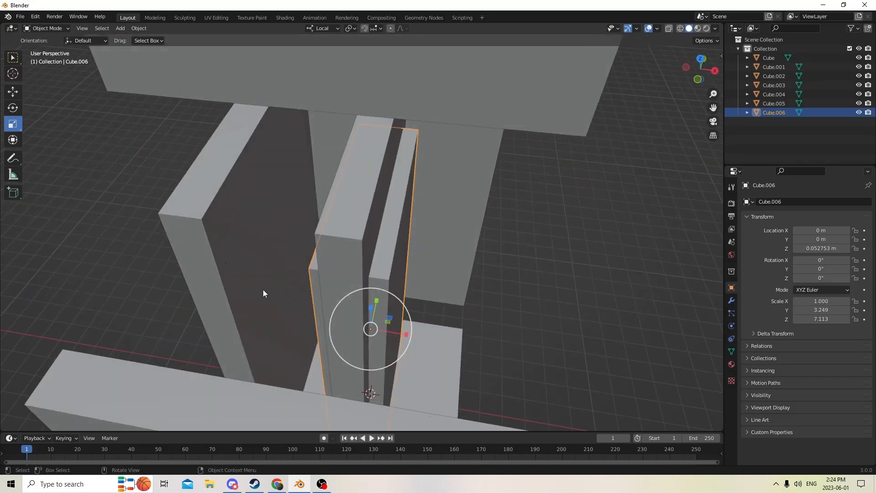
{"action": "left_click_drag", "start_coordinate": [407, 333], "coordinate": [387, 329]}
{"action": "middle_click_drag", "start_coordinate": [387, 329], "coordinate": [343, 328]}
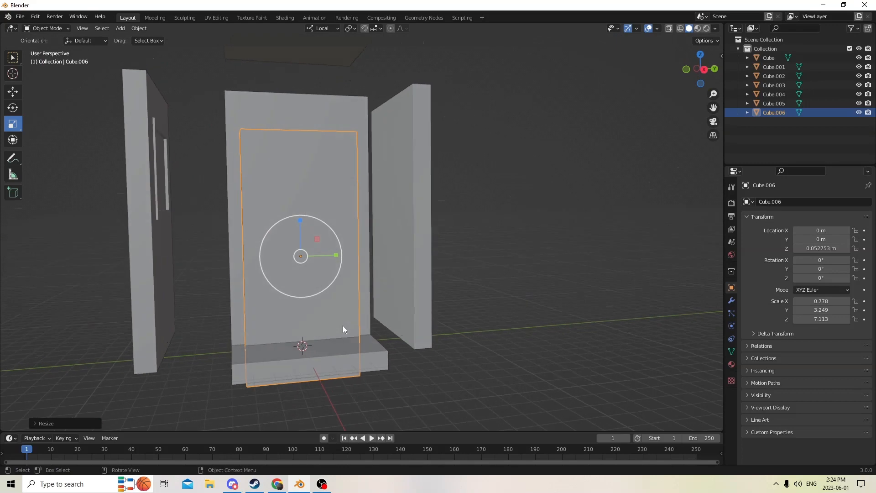
Shorten the door block to a Z scale of about 6.12 and raise it to about 0.0657 m in Z
{"action": "middle_click_drag", "start_coordinate": [94, 140], "coordinate": [220, 197]}
{"action": "left_click_drag", "start_coordinate": [295, 218], "coordinate": [294, 190]}
{"action": "left_click", "coordinate": [13, 91]}
{"action": "mouse_move", "coordinate": [294, 190]}
{"action": "middle_mouse_down"}
{"action": "mouse_move", "coordinate": [305, 221]}
{"action": "mouse_move", "coordinate": [344, 174]}
{"action": "mouse_move", "coordinate": [291, 206]}
{"action": "middle_mouse_up"}
{"action": "scroll", "coordinate": [305, 220], "scroll_direction": "up", "scroll_amount": 3}
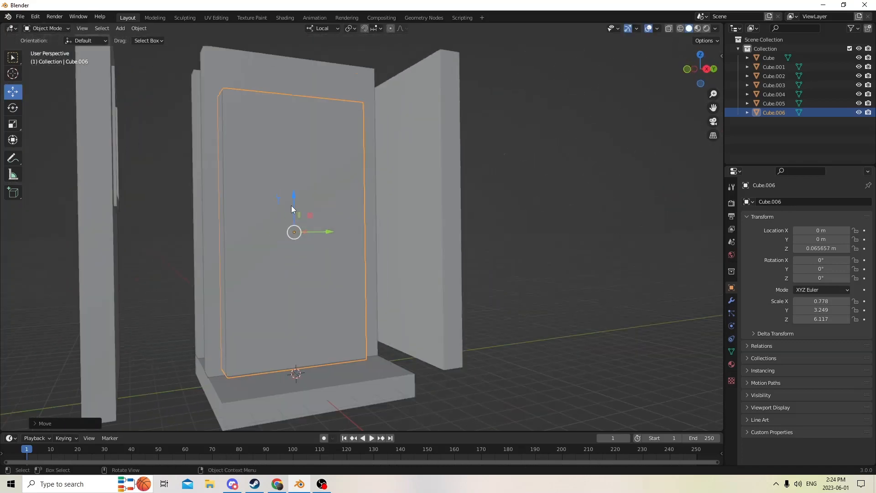
Raise the middle wall and door block together, putting the wall at about 0.0821 m in Z, and lower the block slightly to about 0.0729 m
{"action": "left_click", "coordinate": [211, 192], "text": "shift"}
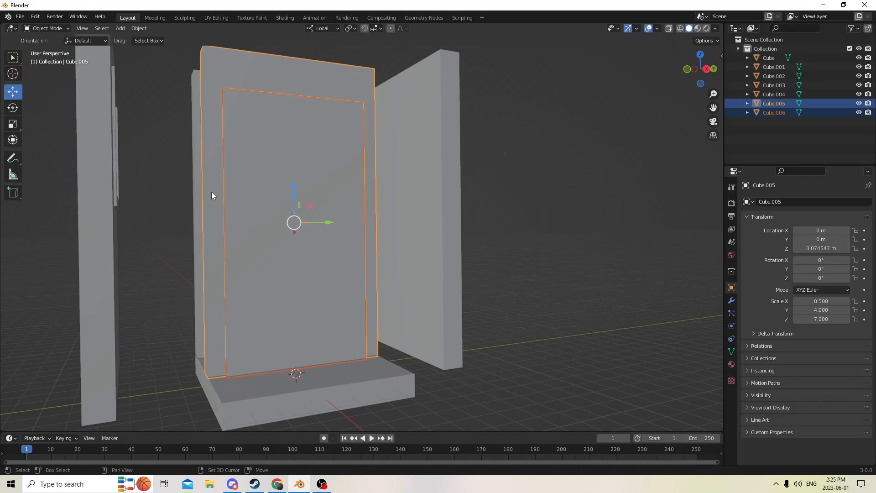
{"action": "middle_click_drag", "start_coordinate": [290, 183], "coordinate": [324, 169]}
{"action": "left_click", "coordinate": [293, 180]}
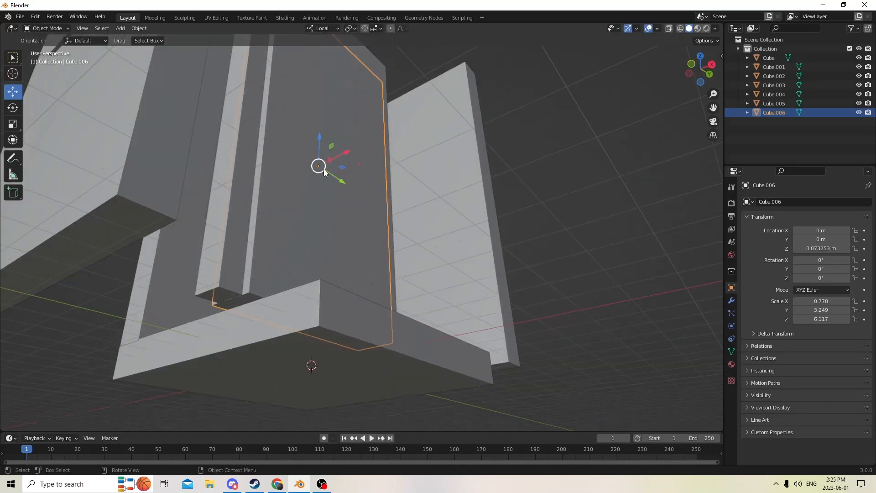
{"action": "left_click_drag", "start_coordinate": [318, 136], "coordinate": [318, 139]}
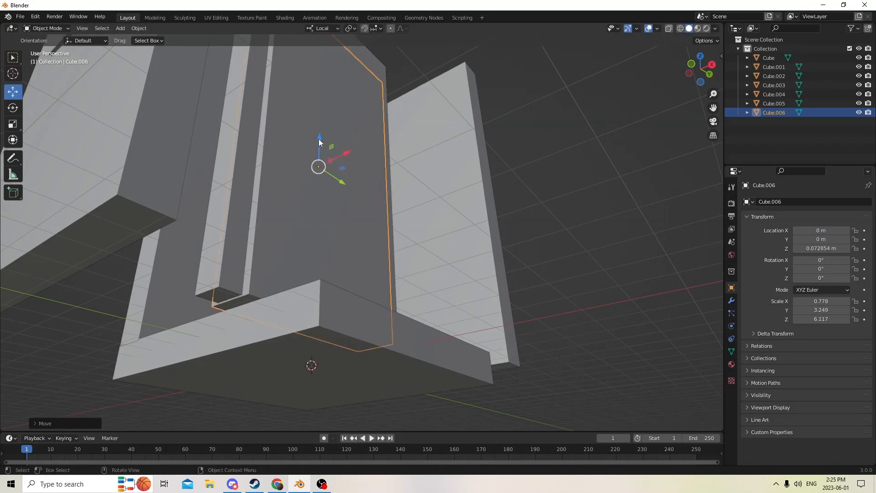
{"action": "middle_click_drag", "start_coordinate": [319, 139], "coordinate": [256, 206]}
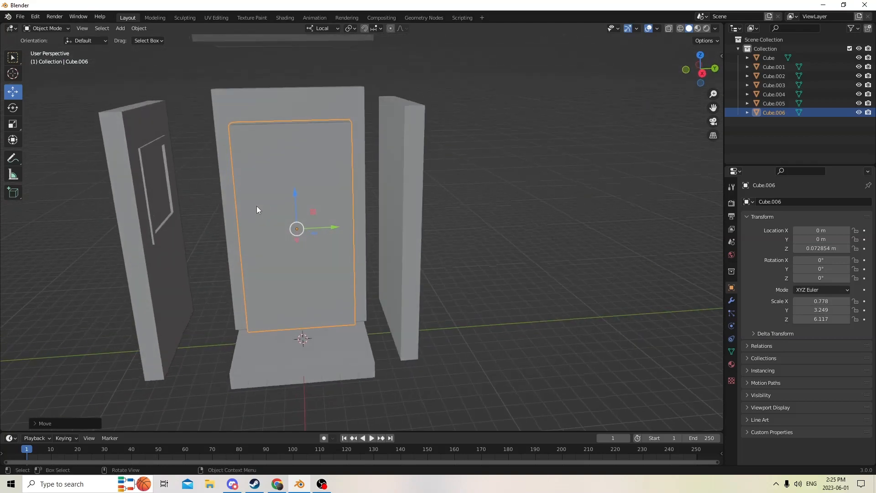
Narrow the door block to a Y scale of about 3.12
{"action": "left_click", "coordinate": [18, 124]}
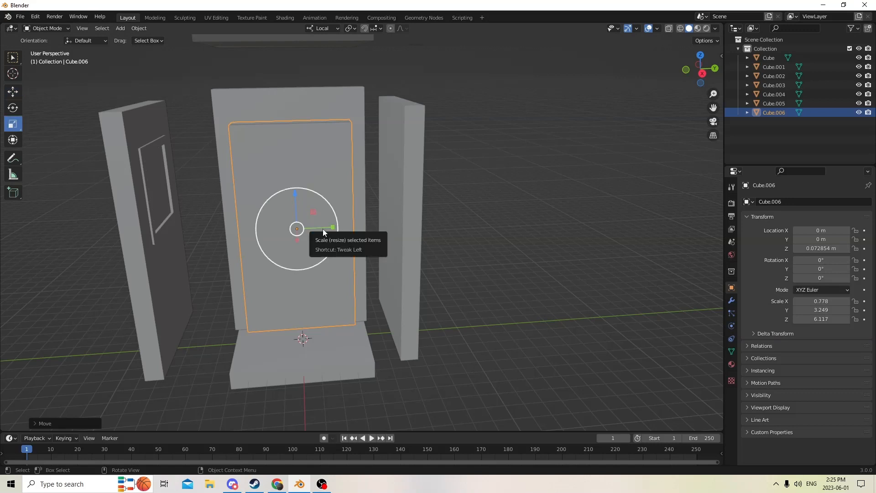
{"action": "left_click_drag", "start_coordinate": [333, 228], "coordinate": [329, 225]}
{"action": "middle_click_drag", "start_coordinate": [329, 225], "coordinate": [403, 256]}
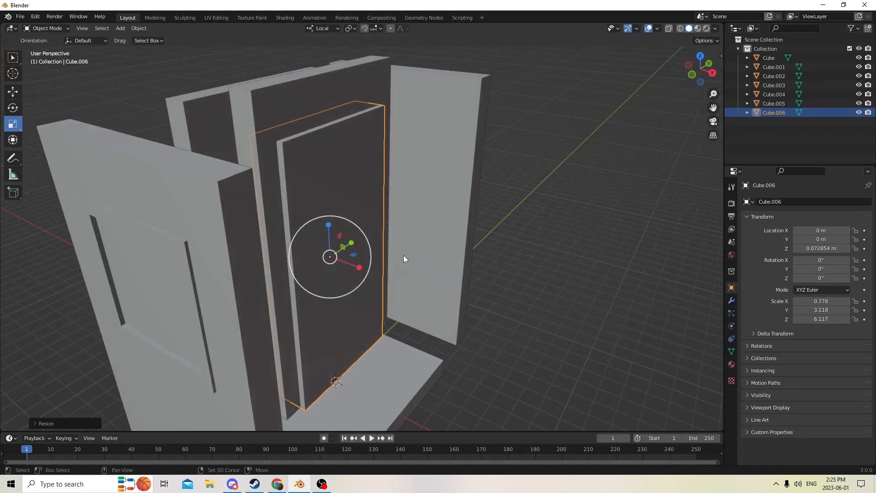
Duplicate the door block in place and subtract the copy from the middle wall with a Bool Tool difference
{"action": "key", "text": "shift+d"}
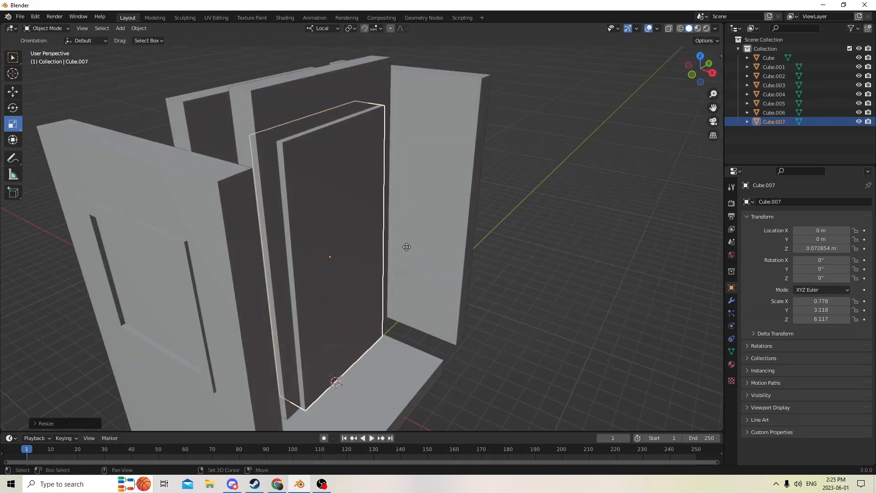
{"action": "right_click", "coordinate": [530, 200]}
{"action": "left_click", "coordinate": [314, 83], "text": "shift"}
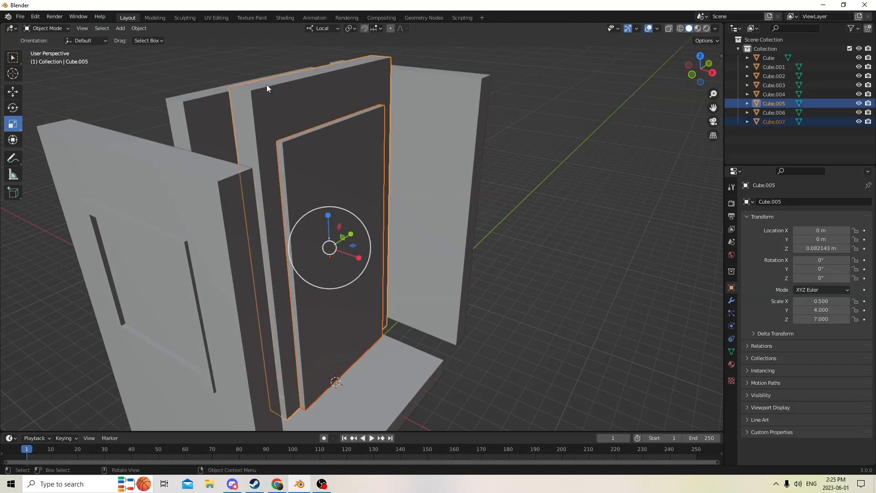
{"action": "left_click", "coordinate": [132, 28]}
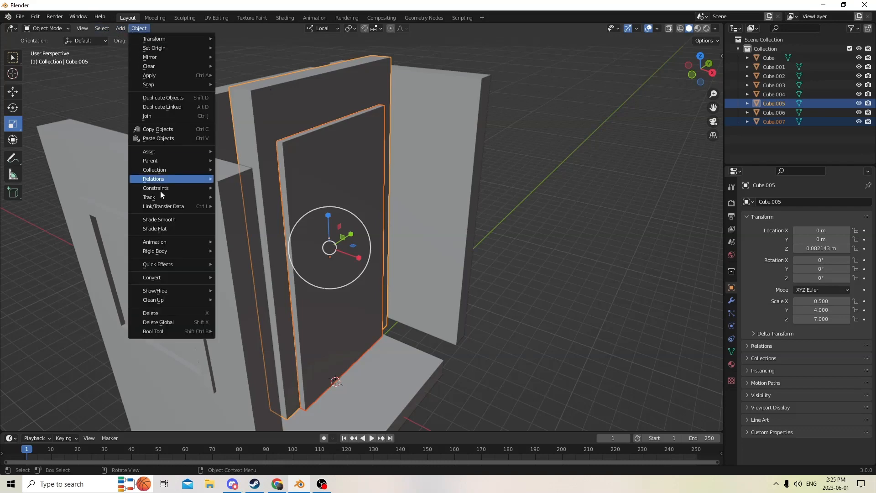
{"action": "mouse_move", "coordinate": [203, 336]}
{"action": "left_click", "coordinate": [240, 341]}
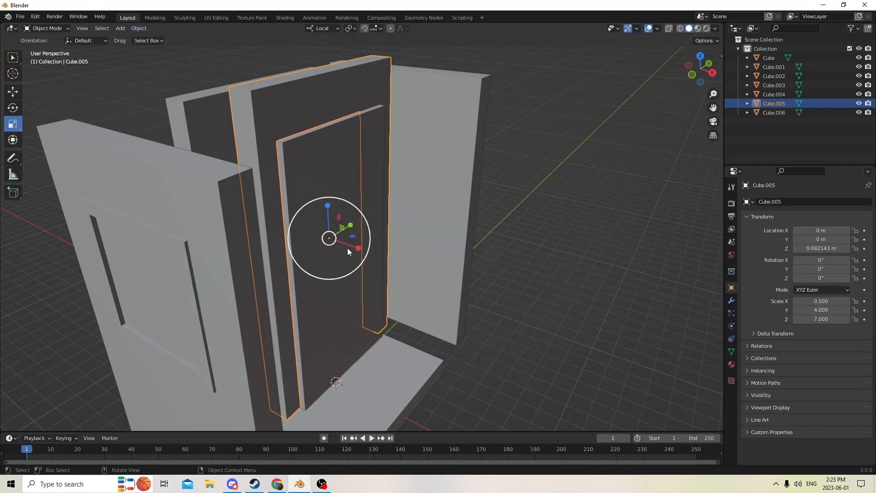
{"action": "left_click", "coordinate": [333, 178]}
{"action": "scroll", "coordinate": [347, 196], "scroll_direction": "down", "scroll_amount": 2}
{"action": "middle_click_drag", "start_coordinate": [347, 197], "coordinate": [124, 98]}
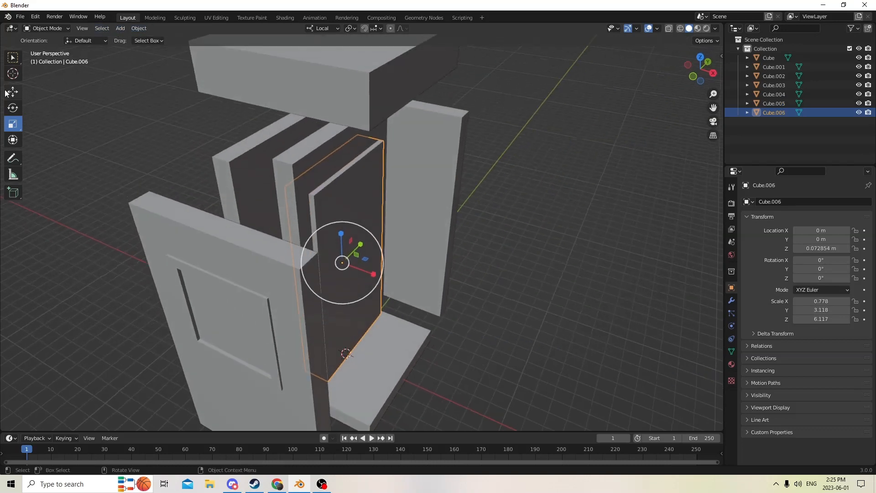
{"action": "key", "text": "alt+a"}
{"action": "left_click", "coordinate": [354, 235]}
{"action": "left_click", "coordinate": [13, 91]}
{"action": "left_click_drag", "start_coordinate": [371, 272], "coordinate": [487, 291]}
{"action": "right_click", "coordinate": [488, 290]}
Thin the door block to an X scale of about 0.419
{"action": "middle_click_drag", "start_coordinate": [488, 290], "coordinate": [264, 112]}
{"action": "scroll", "coordinate": [493, 290], "scroll_direction": "up", "scroll_amount": 2}
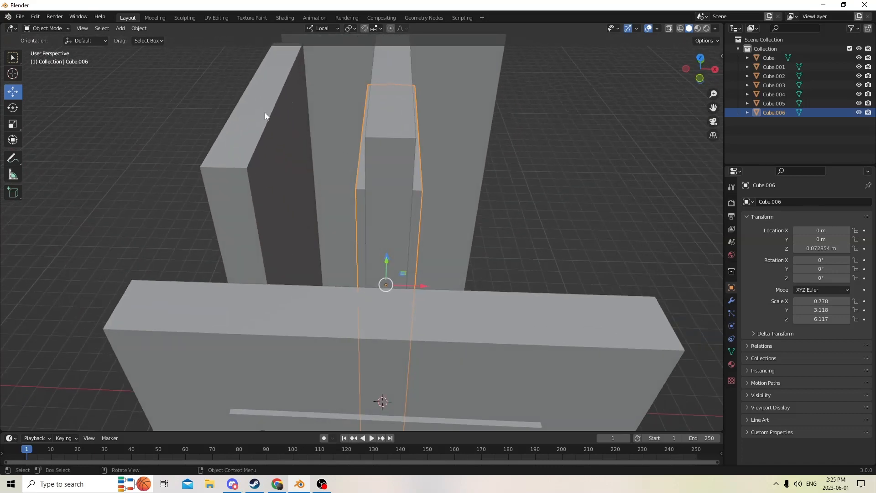
{"action": "left_click", "coordinate": [13, 124]}
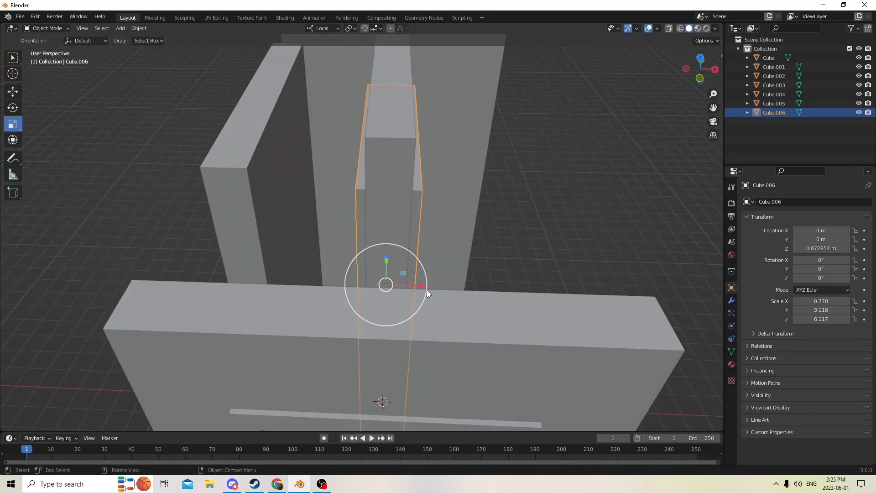
{"action": "left_click_drag", "start_coordinate": [424, 286], "coordinate": [400, 285]}
{"action": "middle_click_drag", "start_coordinate": [400, 285], "coordinate": [292, 235]}
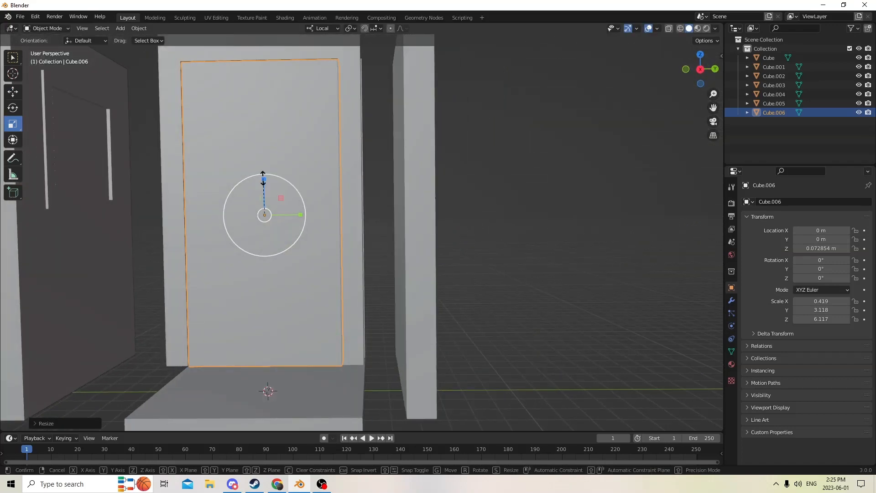
Shorten the door block slightly to a Z scale of about 5.95
{"action": "left_click_drag", "start_coordinate": [264, 178], "coordinate": [263, 178]}
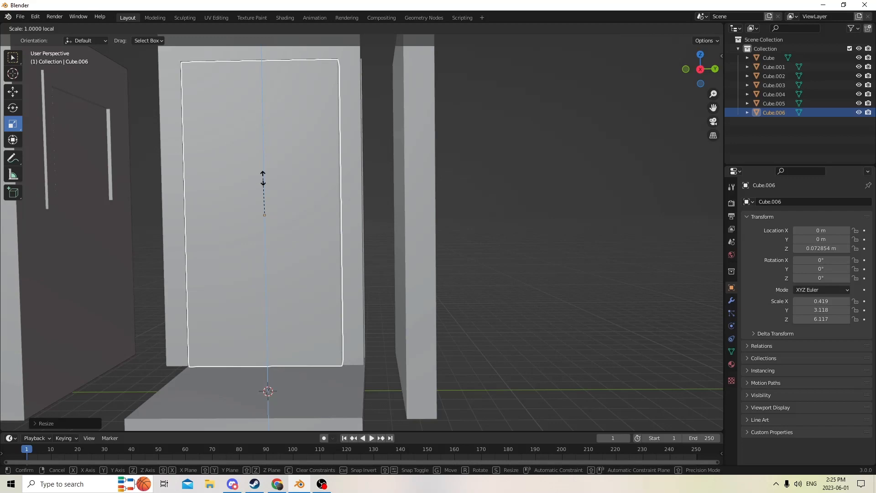
{"action": "left_click_drag", "start_coordinate": [263, 178], "coordinate": [262, 180]}
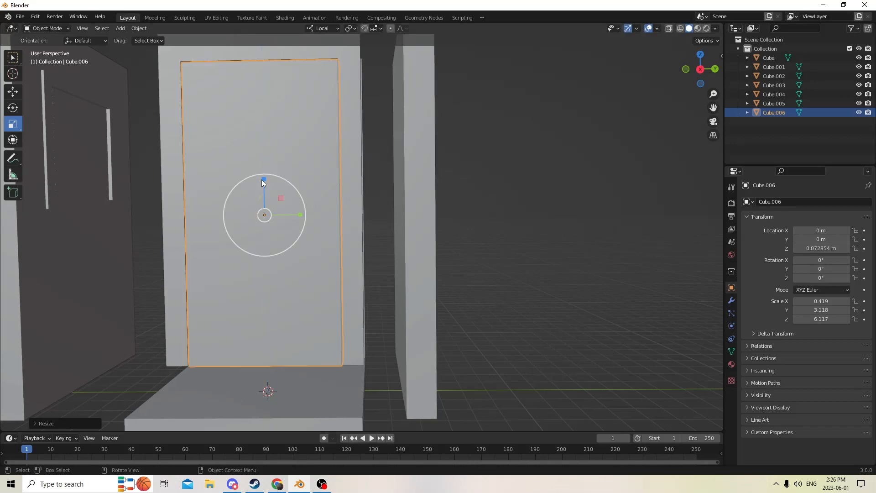
{"action": "middle_click_drag", "start_coordinate": [262, 179], "coordinate": [308, 202]}
{"action": "scroll", "coordinate": [308, 202], "scroll_direction": "up", "scroll_amount": 1}
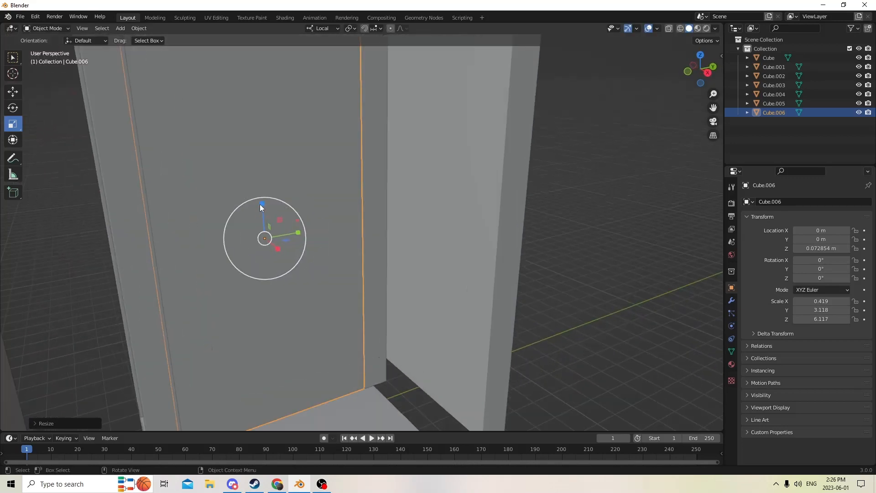
{"action": "left_click_drag", "start_coordinate": [261, 205], "coordinate": [261, 206]}
{"action": "middle_click_drag", "start_coordinate": [262, 206], "coordinate": [260, 244]}
{"action": "scroll", "coordinate": [233, 182], "scroll_direction": "down", "scroll_amount": 2}
{"action": "scroll", "coordinate": [242, 248], "scroll_direction": "up", "scroll_amount": 2}
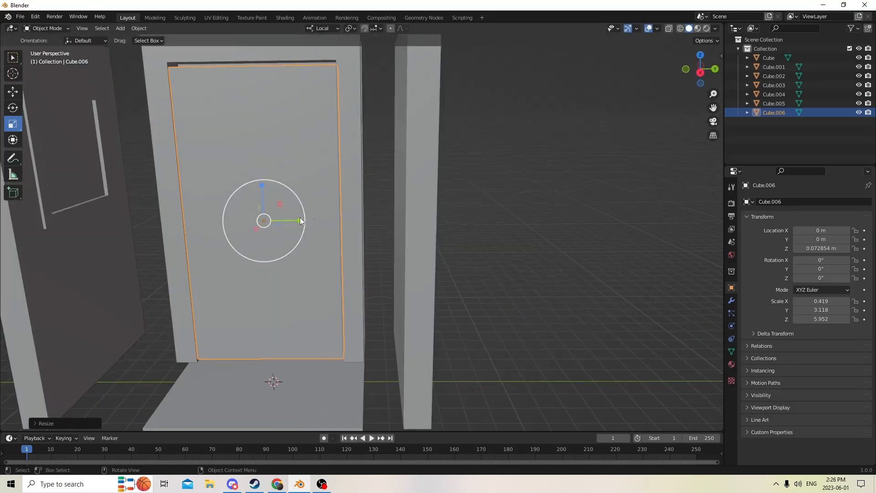
Narrow the door block slightly in Y and enlarge it uniformly to a scale of about 0.423, 3.100, 6.004
{"action": "left_click_drag", "start_coordinate": [300, 217], "coordinate": [295, 218]}
{"action": "middle_click_drag", "start_coordinate": [295, 218], "coordinate": [399, 229]}
{"action": "key", "text": "s"}
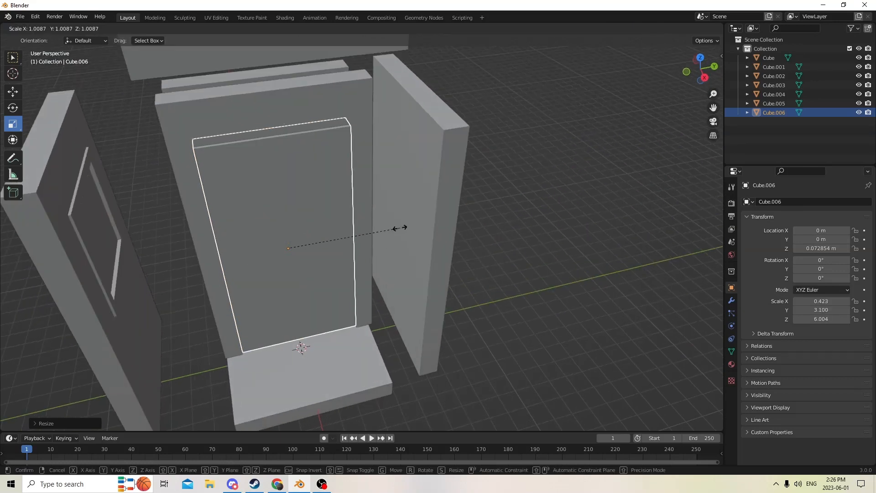
{"action": "right_click", "coordinate": [401, 228]}
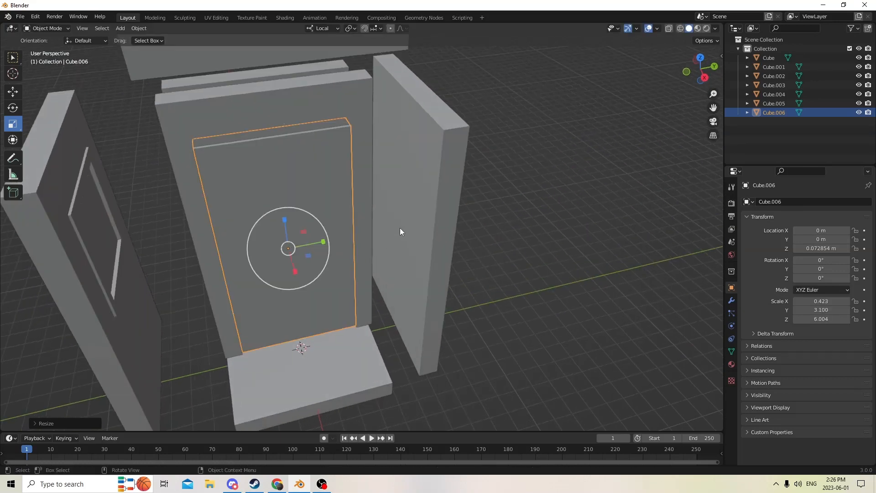
{"action": "middle_click_drag", "start_coordinate": [399, 229], "coordinate": [405, 179]}
{"action": "scroll", "coordinate": [378, 186], "scroll_direction": "down", "scroll_amount": 3}
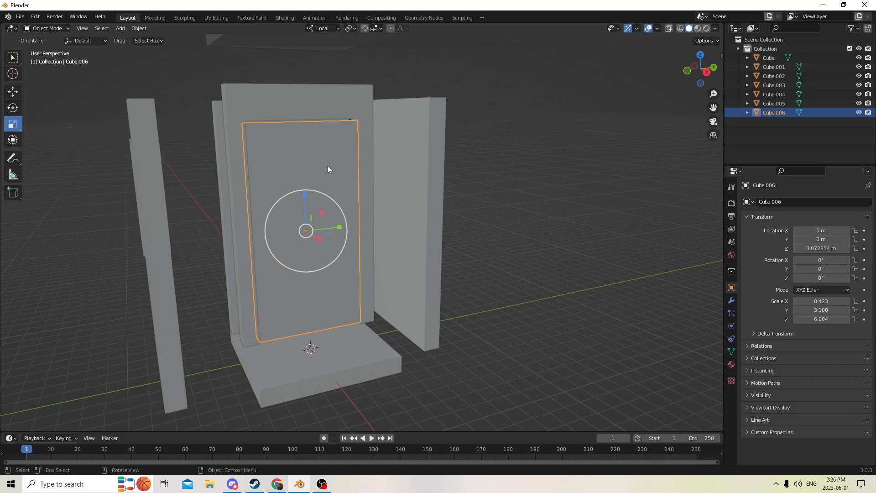
Add a cylinder mesh to serve as the door knob
{"action": "middle_click_drag", "start_coordinate": [327, 169], "coordinate": [347, 216]}
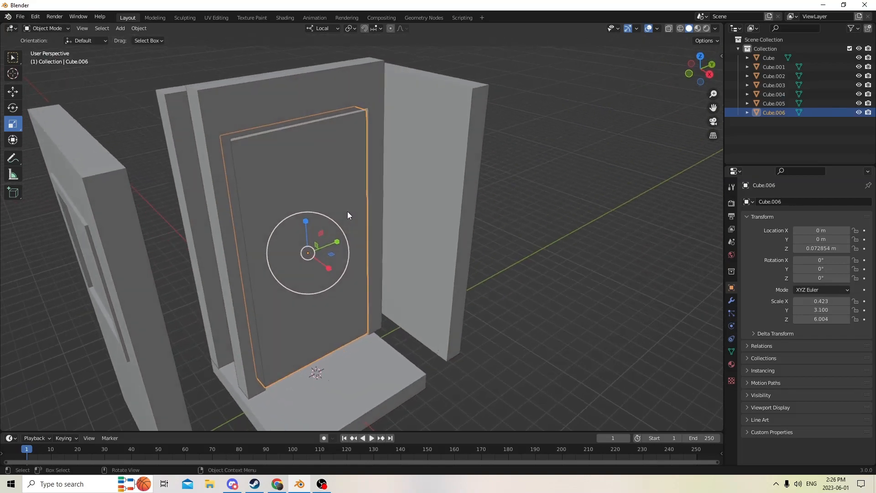
{"action": "key", "text": "shift+a"}
{"action": "mouse_move", "coordinate": [347, 210]}
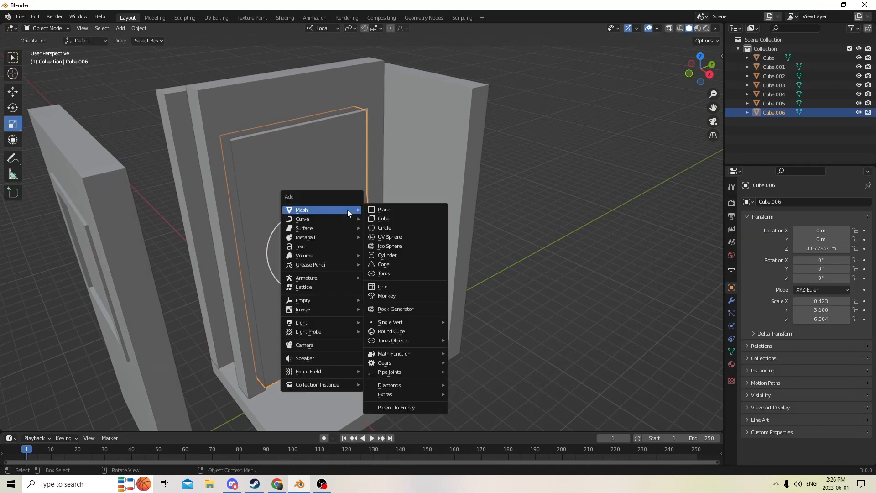
{"action": "left_click", "coordinate": [376, 258]}
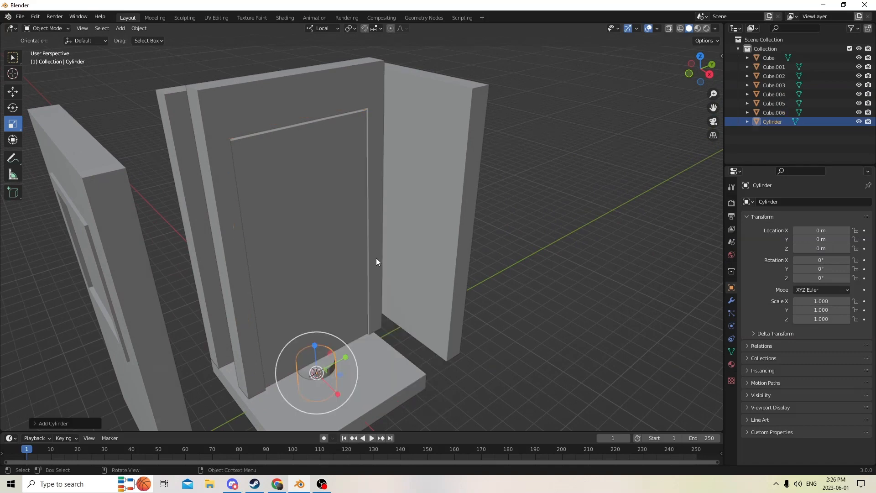
Try a 90° X rotation on the cylinder and reset it to 0°
{"action": "middle_click_drag", "start_coordinate": [376, 262], "coordinate": [360, 222]}
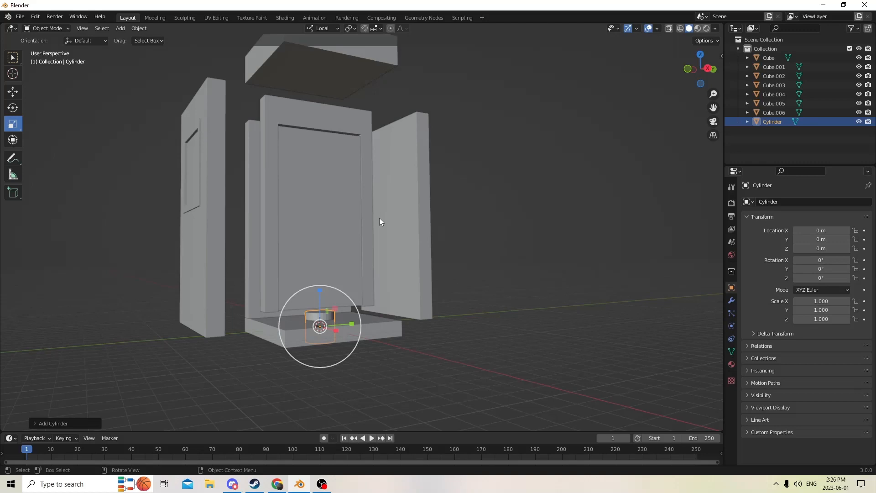
{"action": "middle_click_drag", "start_coordinate": [346, 207], "coordinate": [323, 233]}
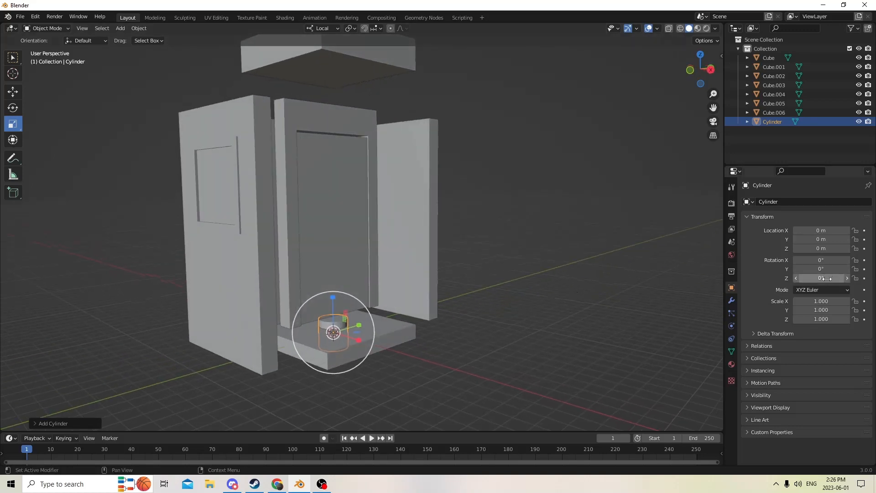
{"action": "left_click", "coordinate": [822, 260]}
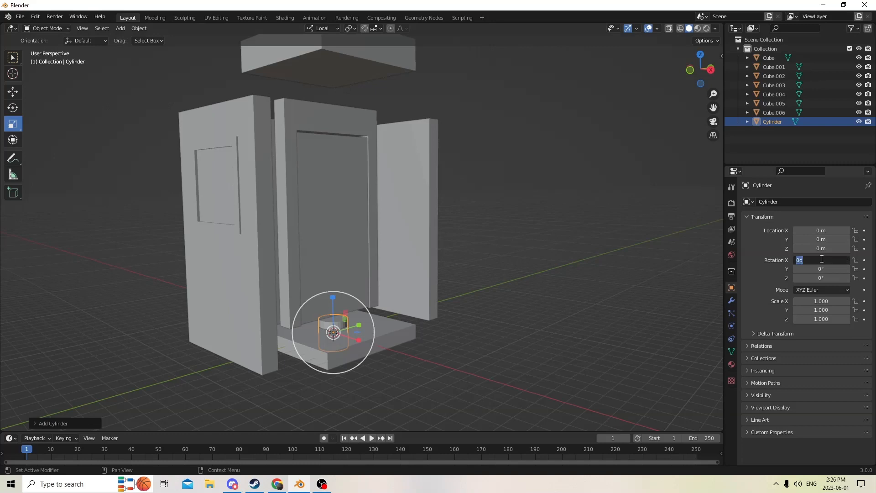
{"action": "type", "text": "90"}
{"action": "key", "text": "Return"}
{"action": "left_click", "coordinate": [820, 259]}
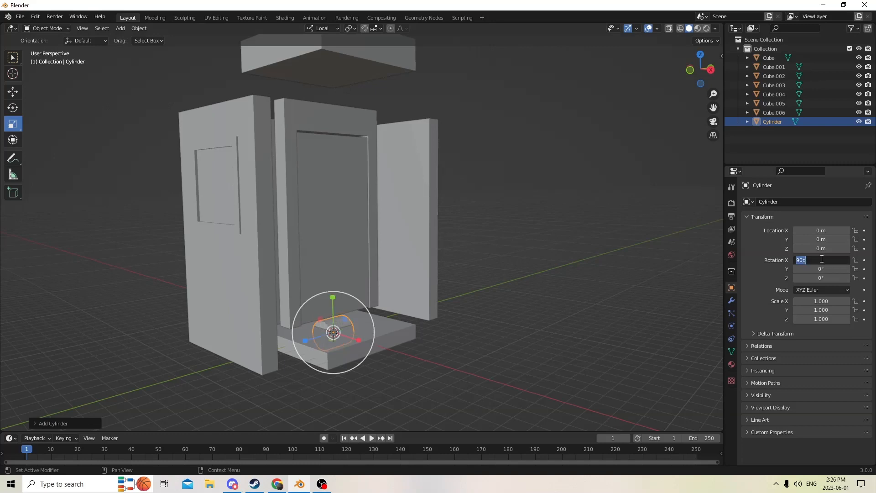
{"action": "type", "text": "0"}
Set the cylinder's Y rotation to 90°
{"action": "left_click", "coordinate": [826, 269]}
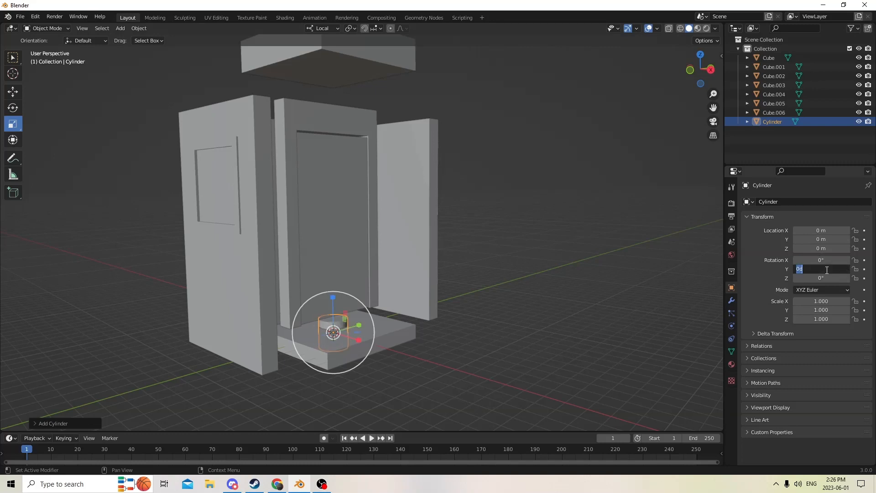
{"action": "type", "text": "90"}
{"action": "key", "text": "Return"}
Raise the cylinder to about 0.0647 m in Z and shrink it uniformly to a scale of about 0.444
{"action": "scroll", "coordinate": [602, 220], "scroll_direction": "up", "scroll_amount": 5}
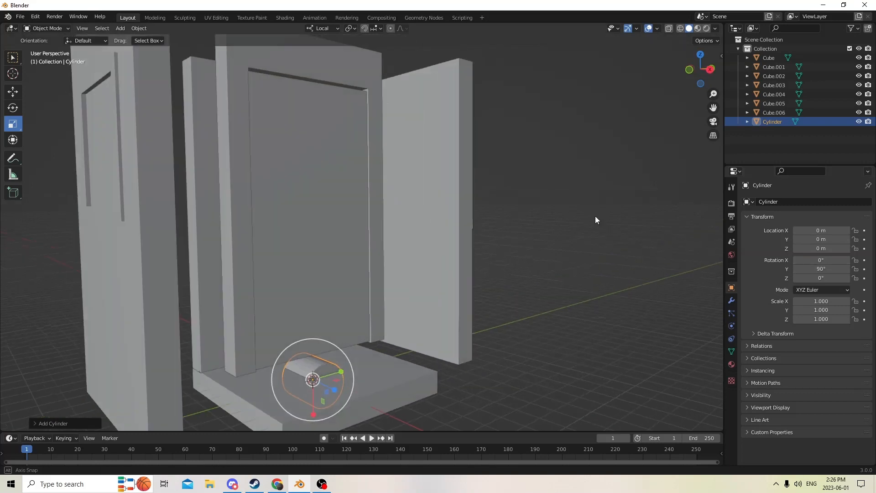
{"action": "left_click", "coordinate": [13, 91]}
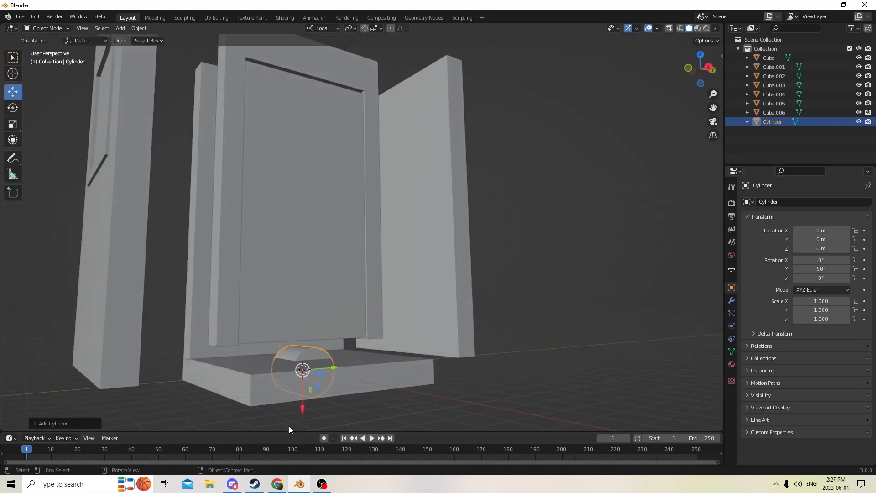
{"action": "left_click_drag", "start_coordinate": [301, 411], "coordinate": [290, 259]}
{"action": "middle_click_drag", "start_coordinate": [290, 259], "coordinate": [461, 259]}
{"action": "key", "text": "s"}
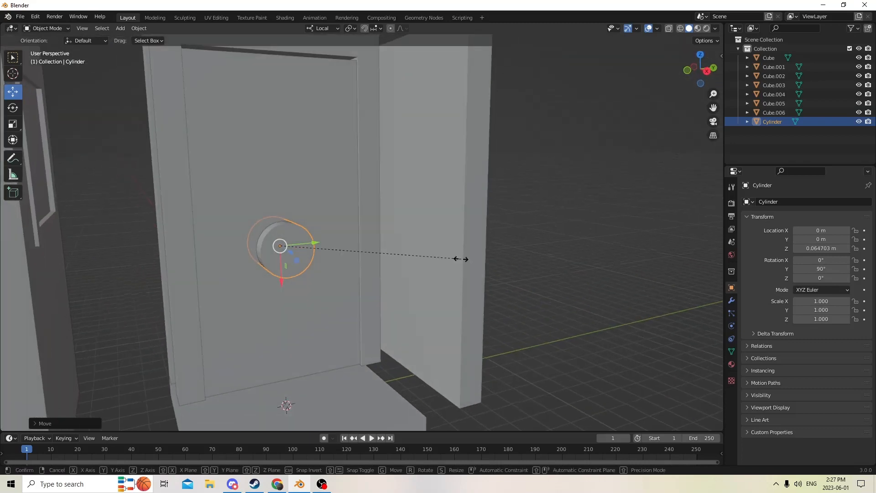
{"action": "left_click", "coordinate": [360, 242]}
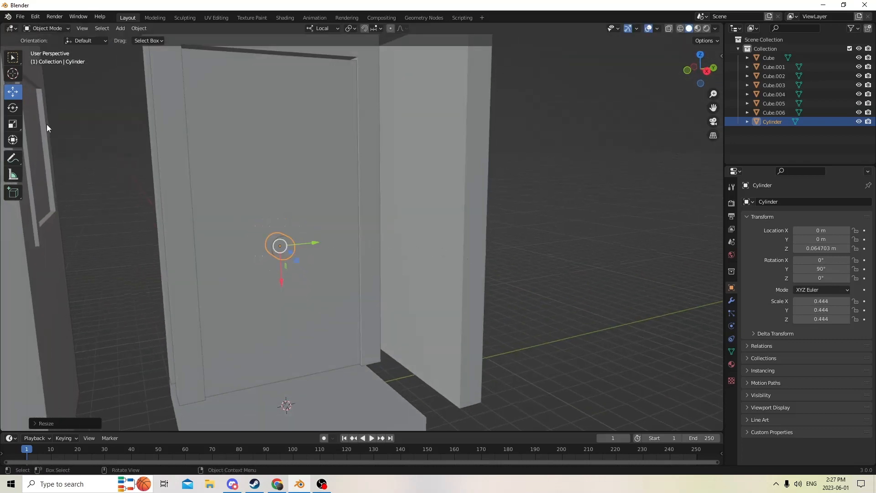
Lengthen the knob cylinder along its local Z axis to a scale of about 0.623
{"action": "left_click", "coordinate": [9, 126]}
{"action": "middle_click_drag", "start_coordinate": [159, 173], "coordinate": [401, 372]}
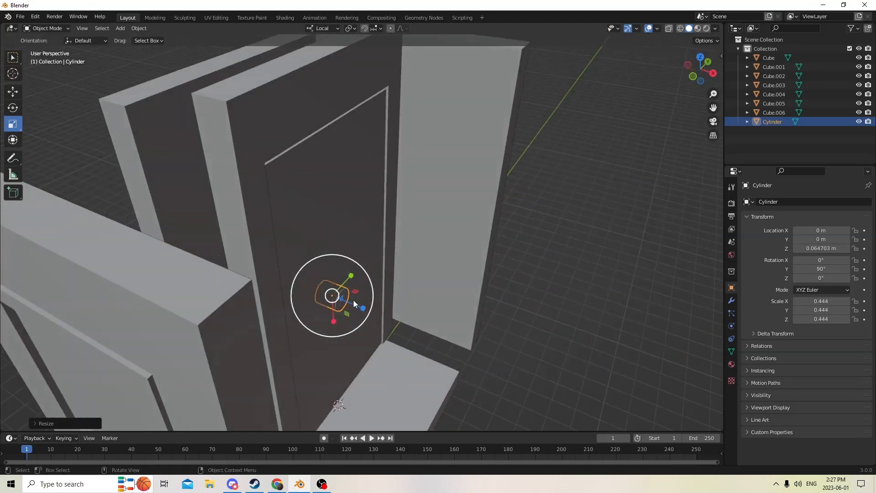
{"action": "left_click_drag", "start_coordinate": [353, 300], "coordinate": [377, 313]}
{"action": "middle_click_drag", "start_coordinate": [377, 313], "coordinate": [321, 306]}
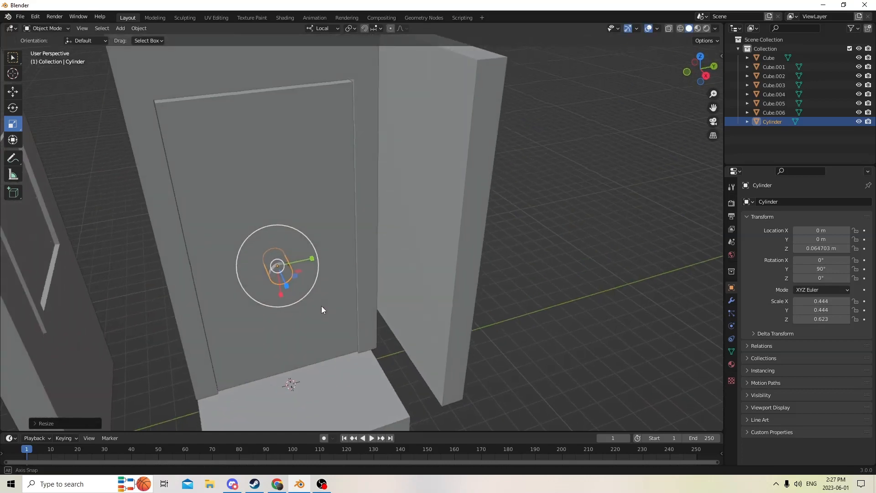
{"action": "mouse_move", "coordinate": [272, 294]}
{"action": "middle_mouse_down"}
{"action": "mouse_move", "coordinate": [393, 294]}
{"action": "mouse_move", "coordinate": [374, 297]}
{"action": "mouse_move", "coordinate": [338, 334]}
{"action": "mouse_move", "coordinate": [349, 319]}
{"action": "mouse_move", "coordinate": [277, 292]}
{"action": "middle_mouse_up"}
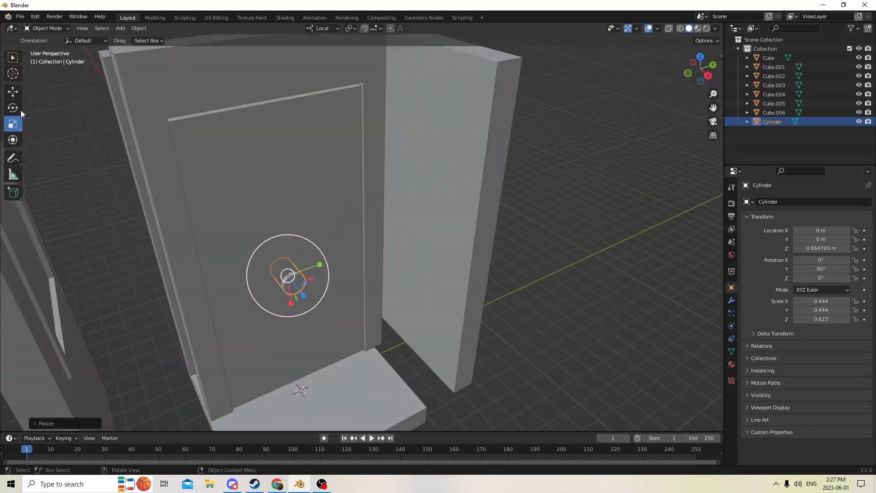
Place the knob near the door's edge, at about 0.0249 m in Y and 0.0711 m in Z
{"action": "left_click", "coordinate": [13, 92]}
{"action": "middle_click_drag", "start_coordinate": [234, 215], "coordinate": [231, 227]}
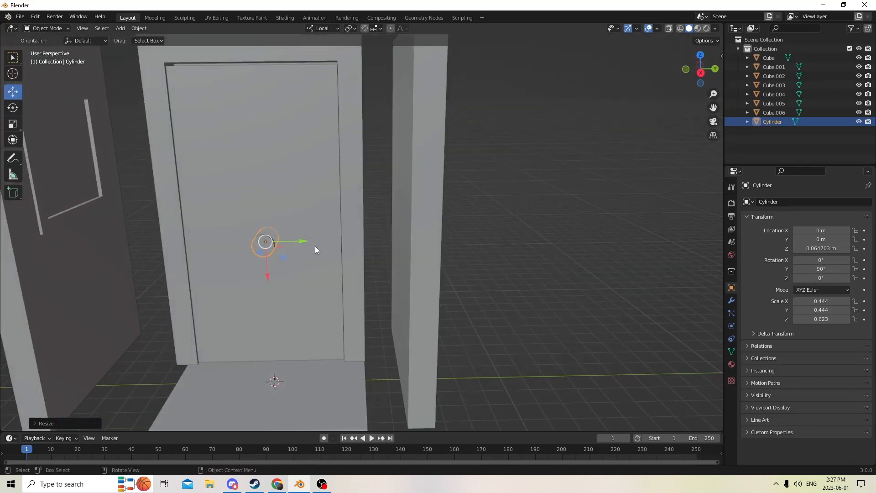
{"action": "left_click_drag", "start_coordinate": [302, 245], "coordinate": [365, 245]}
{"action": "middle_click_drag", "start_coordinate": [365, 244], "coordinate": [373, 231]}
{"action": "left_click_drag", "start_coordinate": [335, 273], "coordinate": [332, 258]}
{"action": "middle_click_drag", "start_coordinate": [331, 259], "coordinate": [382, 265]}
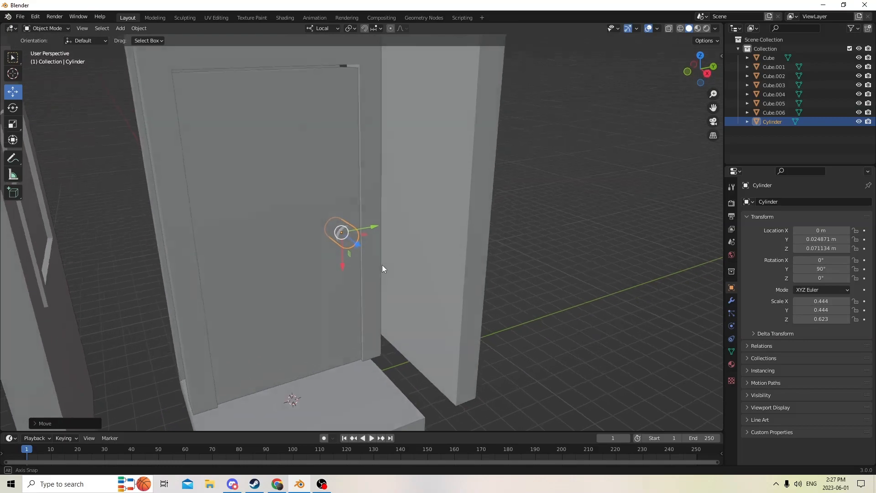
Inset the front face of the door block in Edit Mode, leaving a thin border around it
{"action": "left_click", "coordinate": [256, 162]}
{"action": "middle_click_drag", "start_coordinate": [262, 195], "coordinate": [498, 189]}
{"action": "left_click", "coordinate": [457, 202]}
{"action": "key", "text": "Tab"}
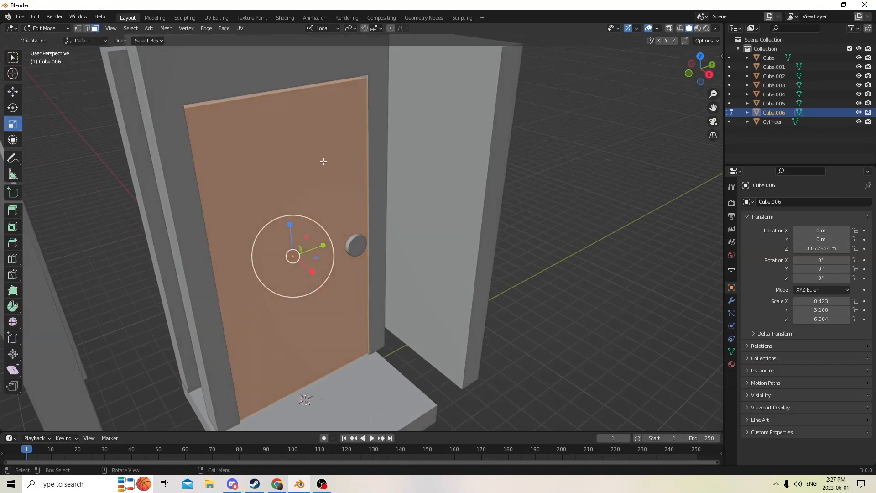
{"action": "middle_click_drag", "start_coordinate": [324, 162], "coordinate": [391, 163]}
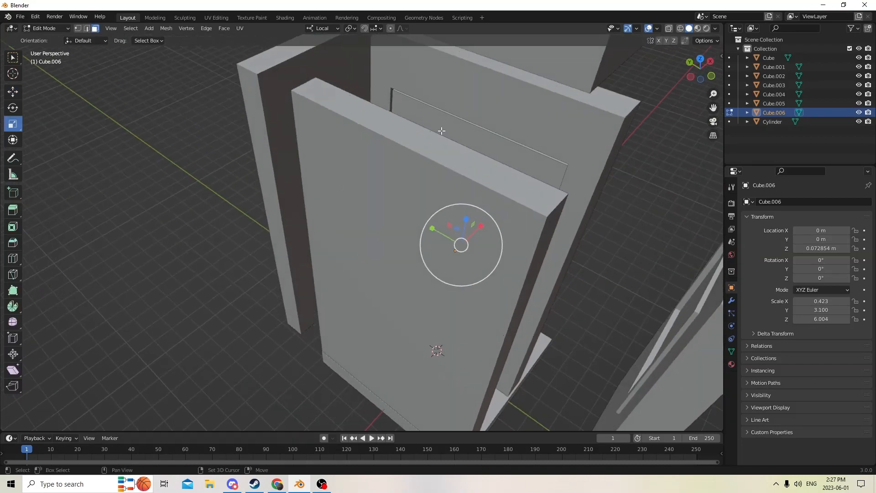
{"action": "middle_click_drag", "start_coordinate": [441, 131], "coordinate": [313, 95]}
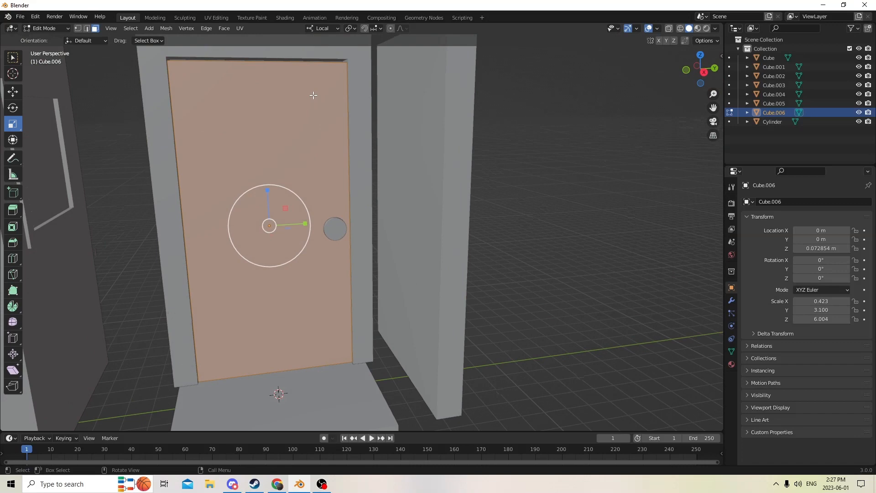
{"action": "key", "text": "i"}
{"action": "left_click", "coordinate": [484, 84]}
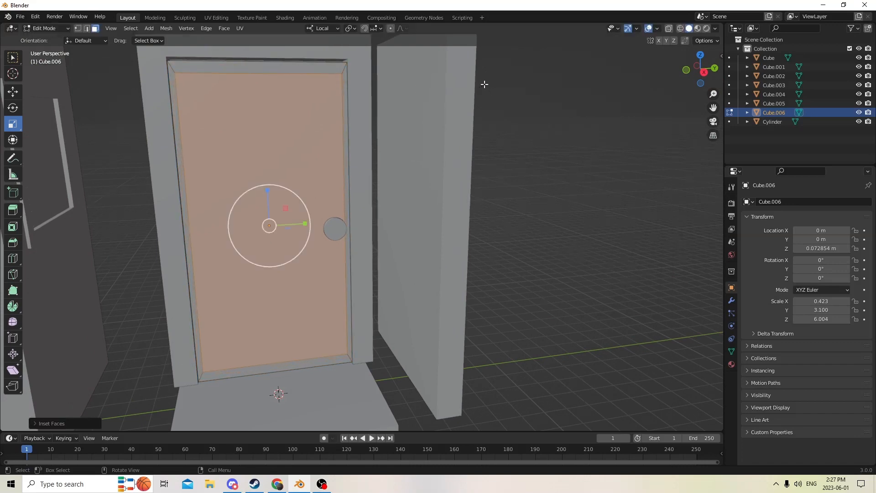
Narrow the inset door face slightly in Y and extrude it in place
{"action": "left_click_drag", "start_coordinate": [305, 224], "coordinate": [301, 224]}
{"action": "middle_click_drag", "start_coordinate": [302, 223], "coordinate": [378, 259]}
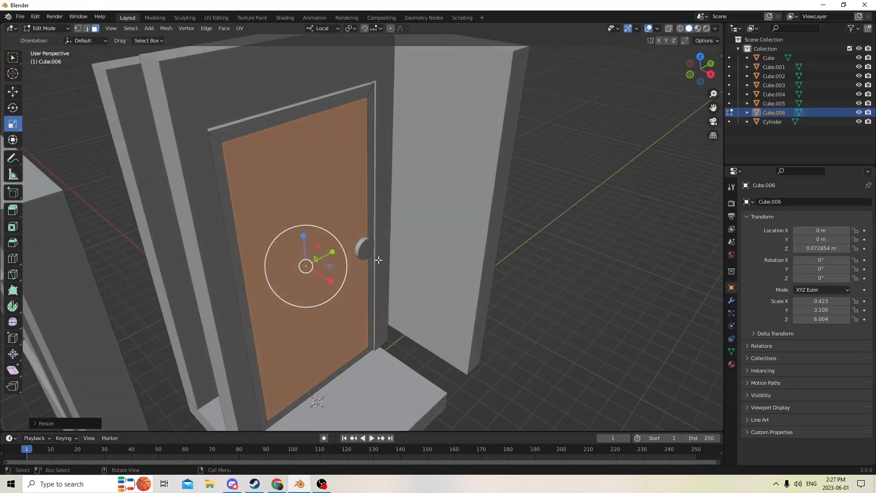
{"action": "key", "text": "e"}
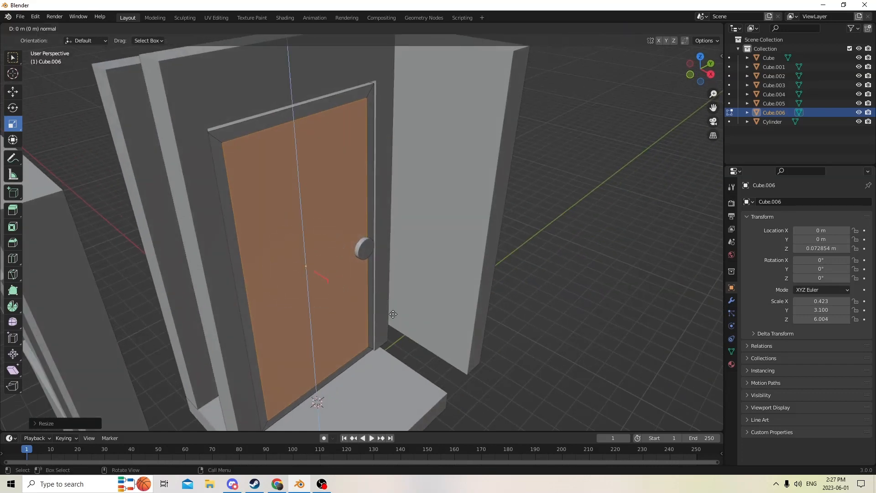
{"action": "left_click", "coordinate": [391, 314]}
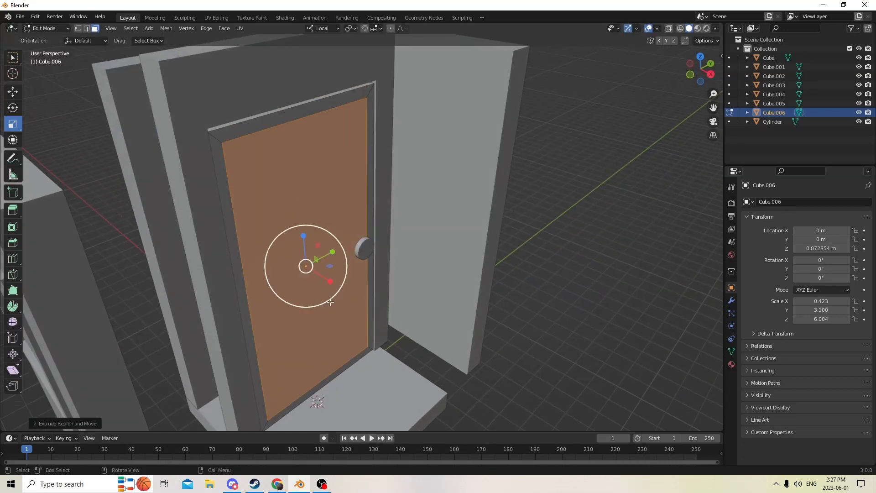
Push the extruded door face inward along its local X axis and inset it again
{"action": "scroll", "coordinate": [336, 314], "scroll_direction": "up", "scroll_amount": 2}
{"action": "left_click_drag", "start_coordinate": [316, 291], "coordinate": [310, 291]}
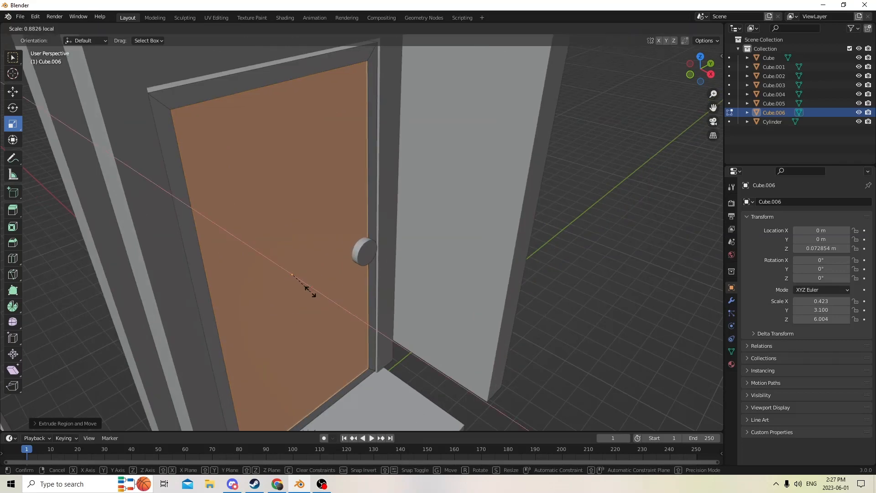
{"action": "left_click_drag", "start_coordinate": [309, 290], "coordinate": [307, 289]}
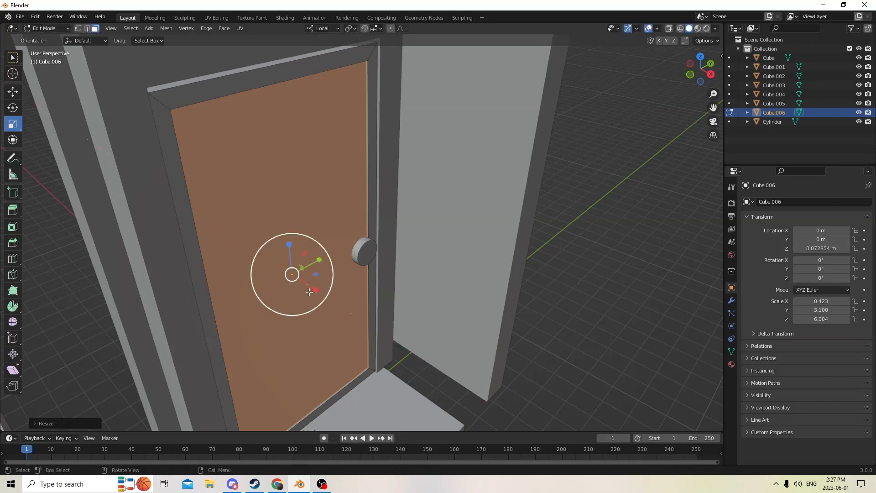
{"action": "middle_click_drag", "start_coordinate": [502, 205], "coordinate": [625, 182]}
{"action": "key", "text": "i"}
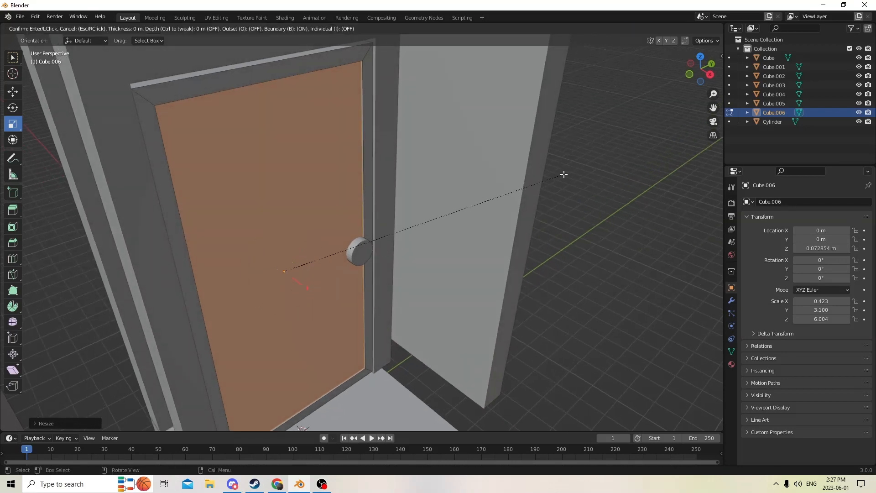
{"action": "left_click", "coordinate": [553, 176]}
Extrude the inset door panel in place and shift it slightly outward along local X, leaving Edit Mode
{"action": "middle_click_drag", "start_coordinate": [553, 176], "coordinate": [474, 277]}
{"action": "key", "text": "e"}
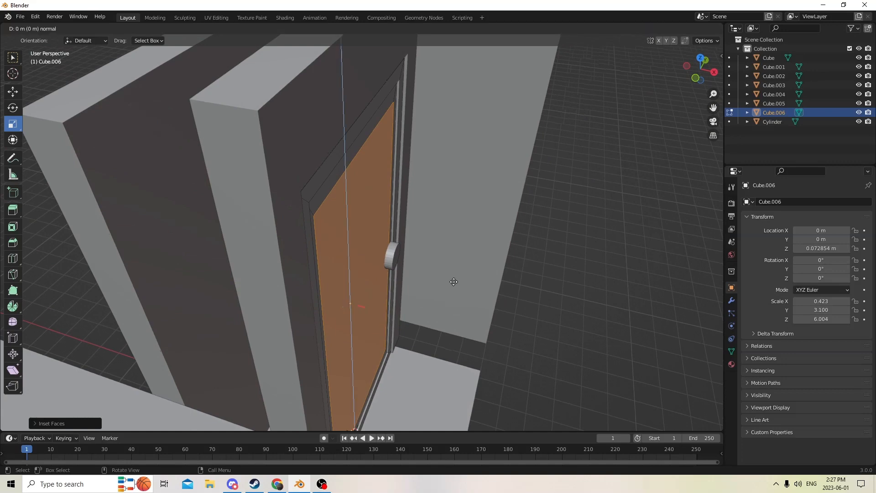
{"action": "left_click", "coordinate": [456, 279]}
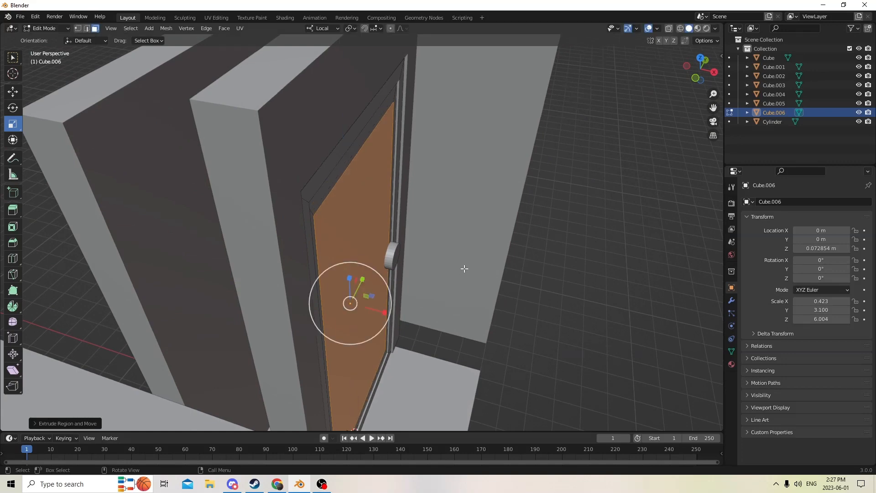
{"action": "scroll", "coordinate": [463, 256], "scroll_direction": "up", "scroll_amount": 5}
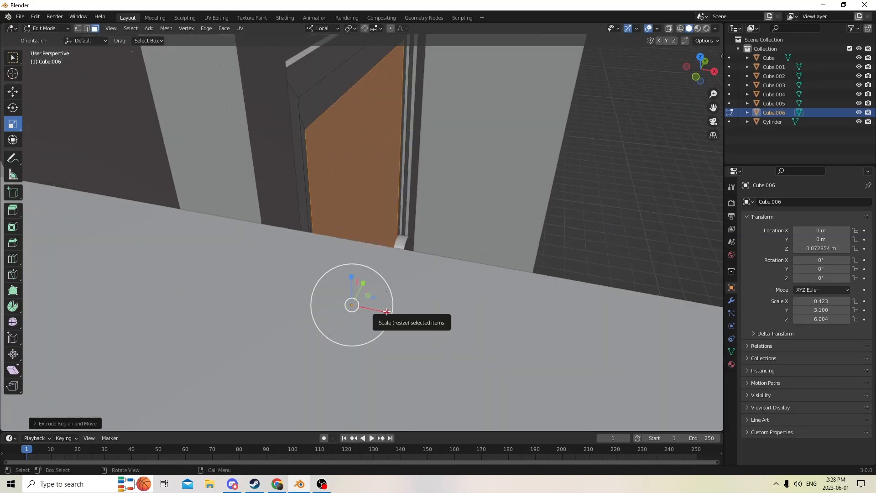
{"action": "left_click_drag", "start_coordinate": [387, 311], "coordinate": [390, 312]}
{"action": "middle_click_drag", "start_coordinate": [390, 312], "coordinate": [215, 252]}
{"action": "key", "text": "Tab"}
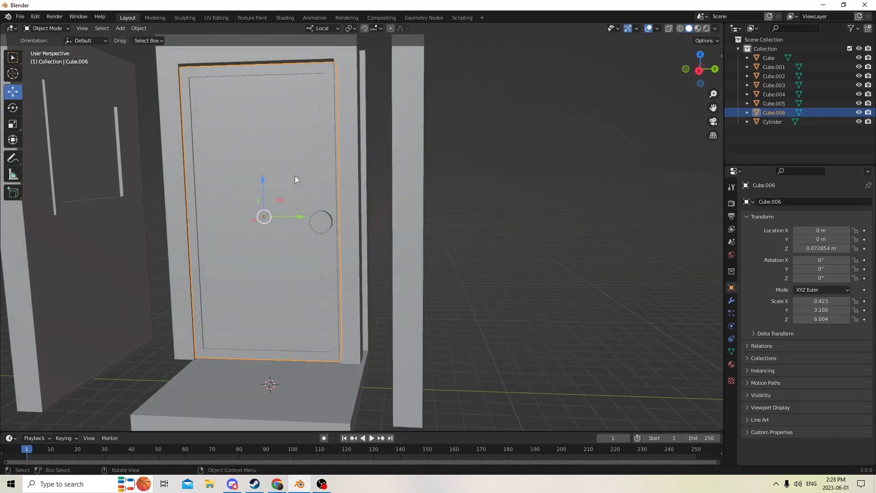
{"action": "middle_click_drag", "start_coordinate": [295, 180], "coordinate": [335, 251]}
{"action": "key", "text": "Tab"}
{"action": "scroll", "coordinate": [337, 252], "scroll_direction": "up", "scroll_amount": 2}
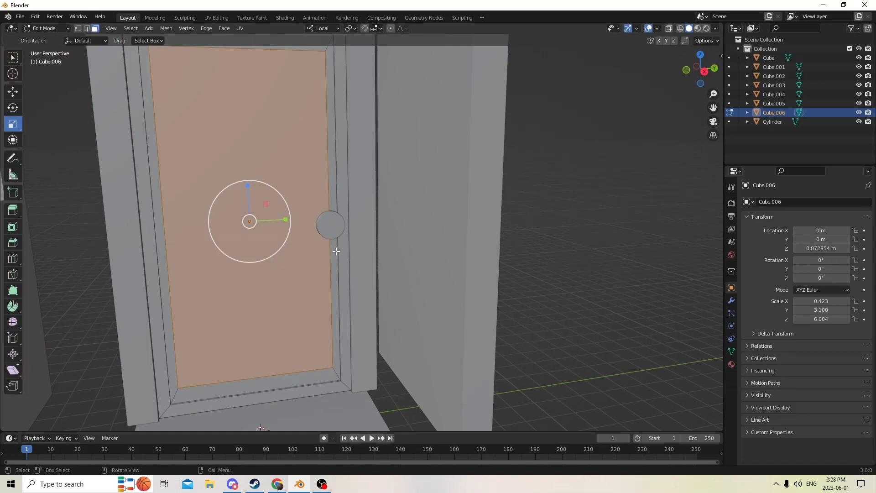
{"action": "key", "text": "Tab"}
{"action": "key", "text": "Tab"}
{"action": "scroll", "coordinate": [336, 252], "scroll_direction": "up", "scroll_amount": 1}
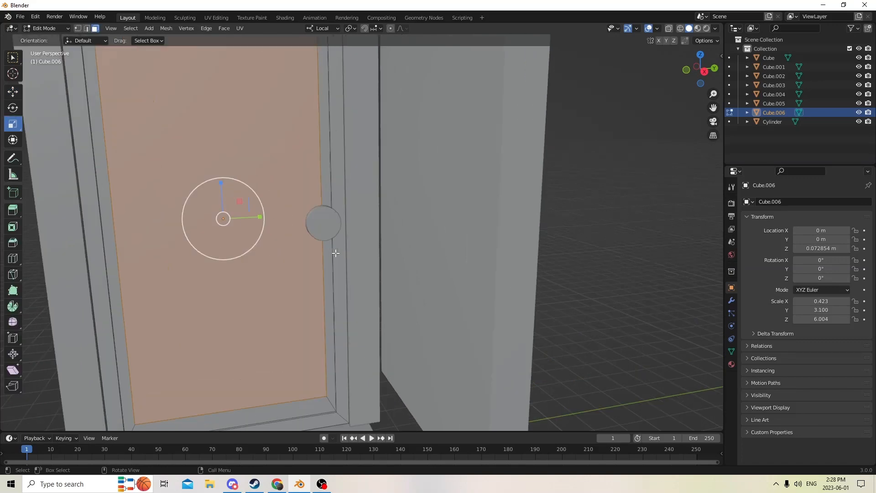
Move the knob to about 0.0216 m in Y and select its round front face in Edit Mode
{"action": "key", "text": "Tab"}
{"action": "left_click", "coordinate": [325, 228]}
{"action": "left_click_drag", "start_coordinate": [360, 214], "coordinate": [347, 231]}
{"action": "middle_click_drag", "start_coordinate": [347, 232], "coordinate": [481, 263]}
{"action": "key", "text": "Tab"}
{"action": "left_click", "coordinate": [356, 246]}
{"action": "scroll", "coordinate": [406, 272], "scroll_direction": "down", "scroll_amount": 5}
{"action": "middle_click_drag", "start_coordinate": [407, 272], "coordinate": [442, 286]}
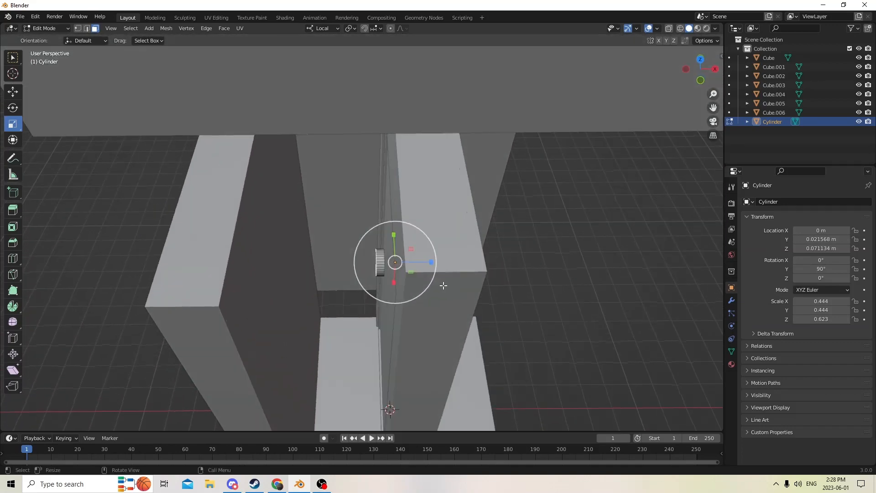
Delete the separate wall block standing behind the door wall
{"action": "key", "text": "Tab"}
{"action": "left_click", "coordinate": [260, 269]}
{"action": "key", "text": "Delete"}
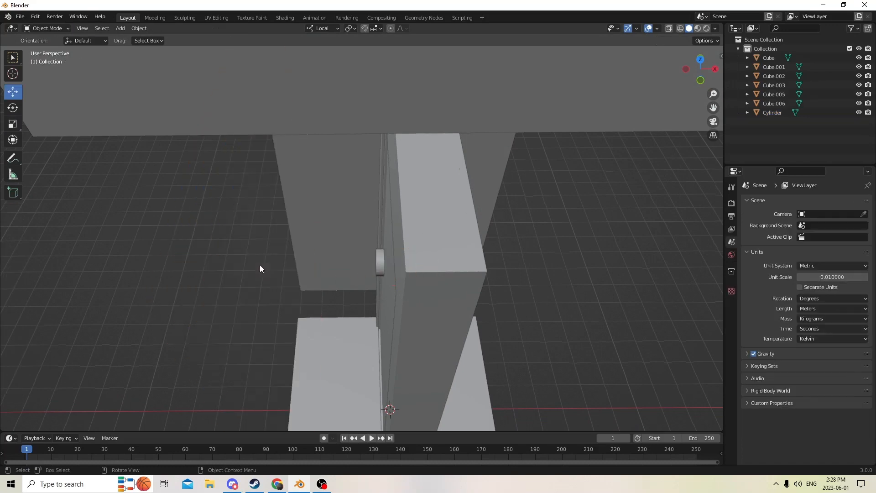
Inset the knob cylinder's front face by about 0.52 m in Edit Mode
{"action": "middle_click_drag", "start_coordinate": [260, 264], "coordinate": [373, 254]}
{"action": "left_click", "coordinate": [407, 240]}
{"action": "key", "text": "Tab"}
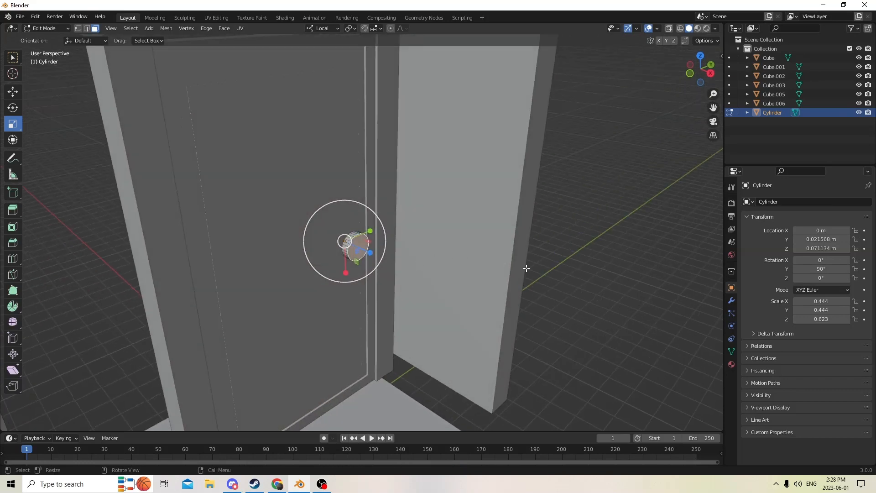
{"action": "key", "text": "i"}
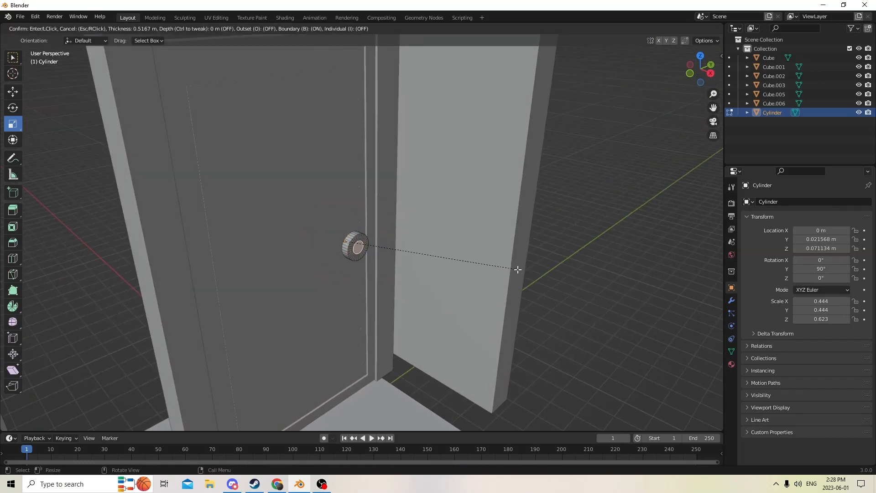
{"action": "left_click", "coordinate": [518, 269]}
Extrude the knob's inset face in place and stretch it outward along local Z to form a stem
{"action": "middle_click_drag", "start_coordinate": [495, 260], "coordinate": [438, 266]}
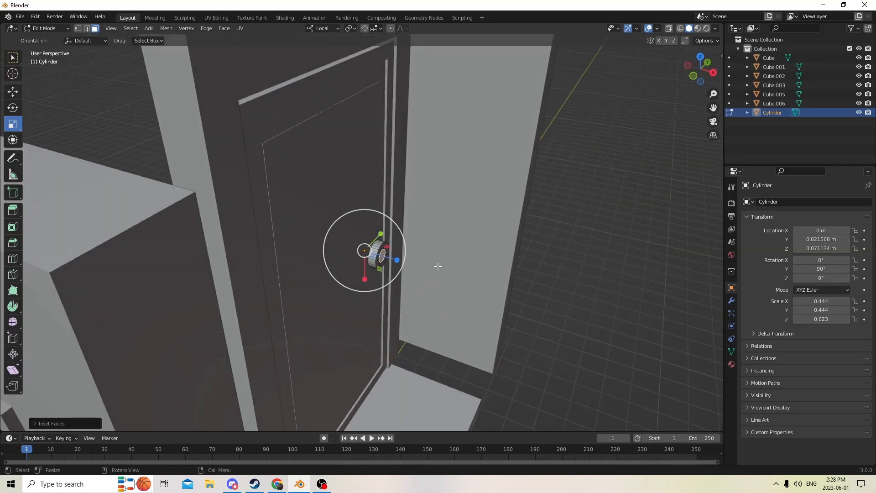
{"action": "key", "text": "e"}
{"action": "right_click", "coordinate": [440, 239]}
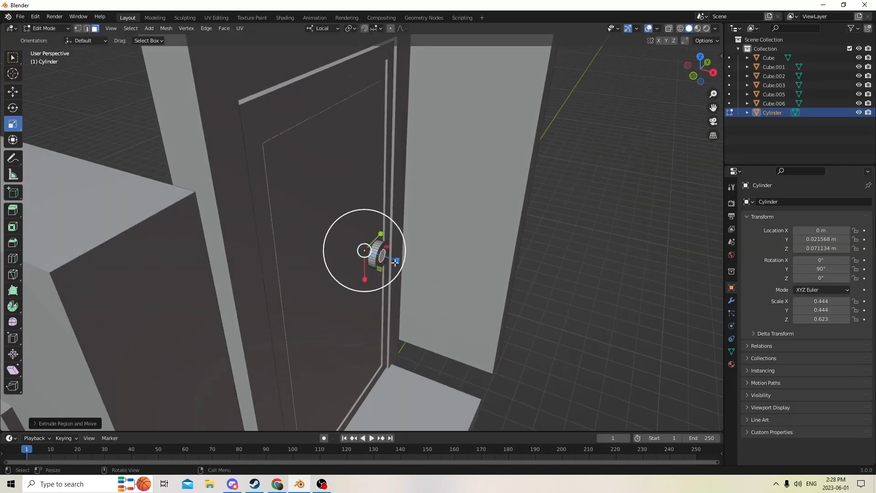
{"action": "left_click_drag", "start_coordinate": [396, 260], "coordinate": [410, 265]}
{"action": "scroll", "coordinate": [393, 255], "scroll_direction": "up", "scroll_amount": 4}
{"action": "middle_click_drag", "start_coordinate": [393, 256], "coordinate": [388, 251]}
Extrude the stem's end face again, extend it slightly along local Z and scale it up by about 1.12
{"action": "key", "text": "i"}
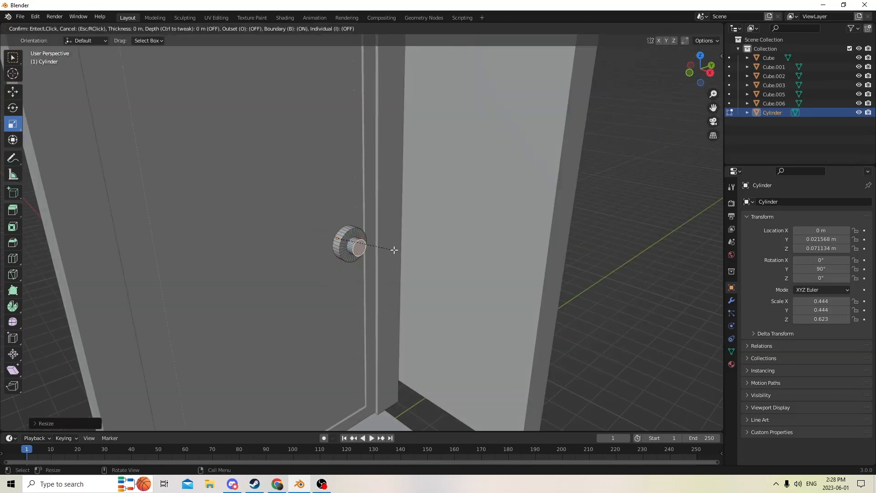
{"action": "key", "text": "Escape"}
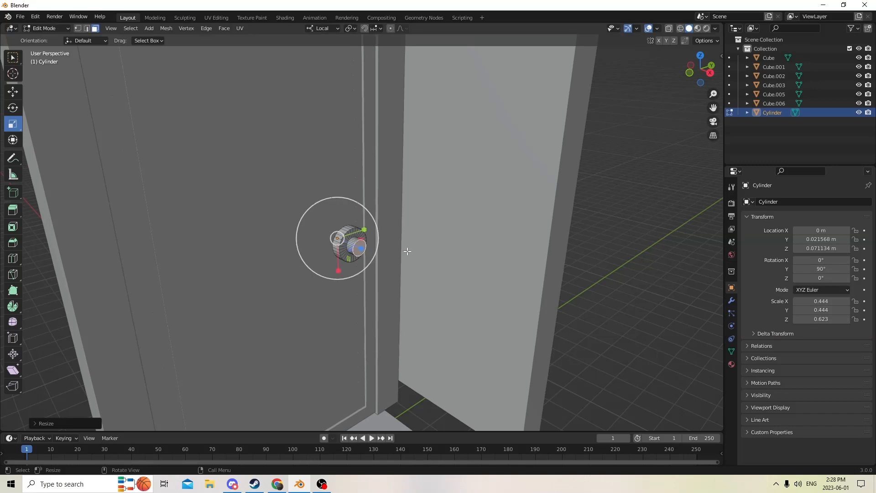
{"action": "key", "text": "e"}
{"action": "key", "text": "Escape"}
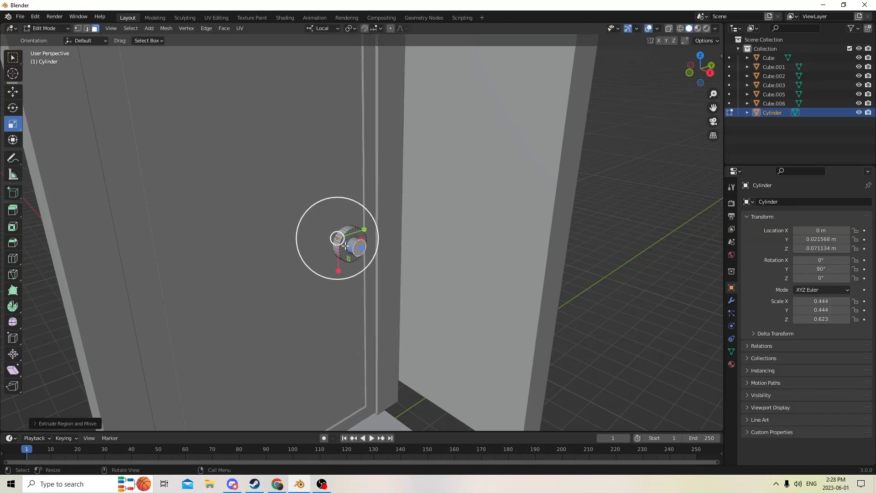
{"action": "left_click_drag", "start_coordinate": [361, 248], "coordinate": [365, 249]}
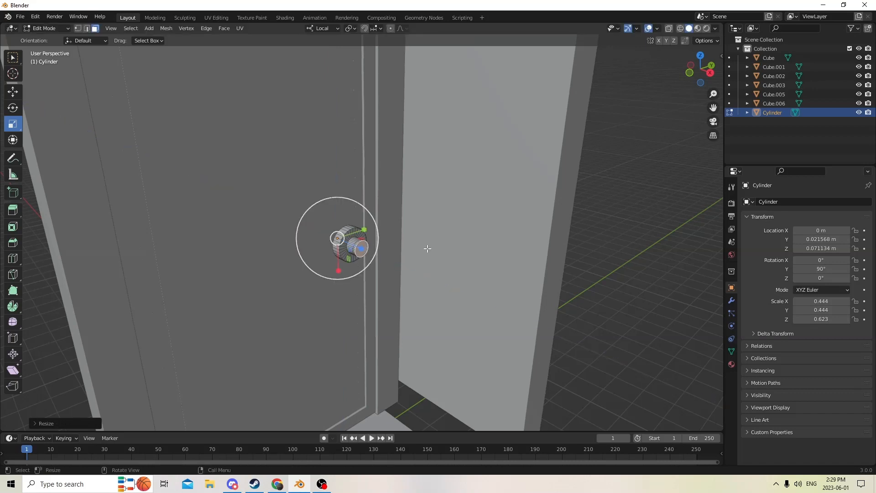
{"action": "key", "text": "s"}
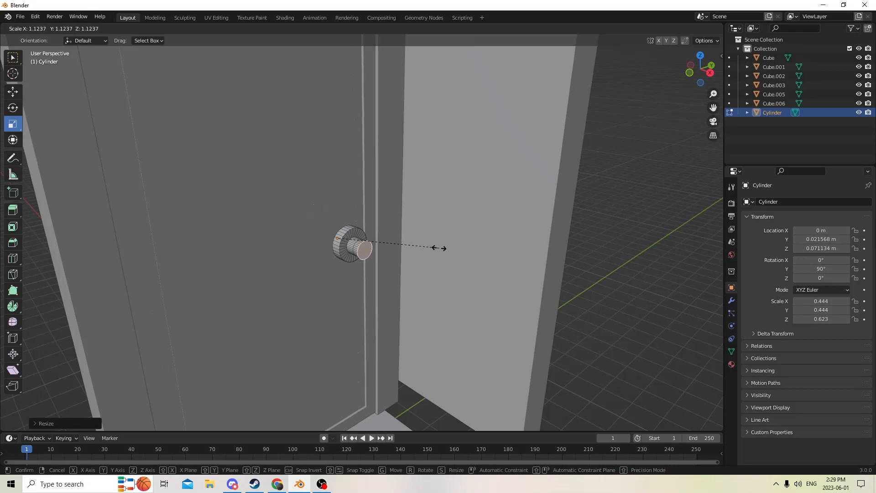
{"action": "left_click", "coordinate": [439, 248]}
Return to Object Mode and delete the knob cylinder
{"action": "mouse_move", "coordinate": [439, 248]}
{"action": "middle_mouse_down"}
{"action": "mouse_move", "coordinate": [460, 260]}
{"action": "mouse_move", "coordinate": [514, 263]}
{"action": "mouse_move", "coordinate": [450, 248]}
{"action": "mouse_move", "coordinate": [431, 262]}
{"action": "middle_mouse_up"}
{"action": "key", "text": "Tab"}
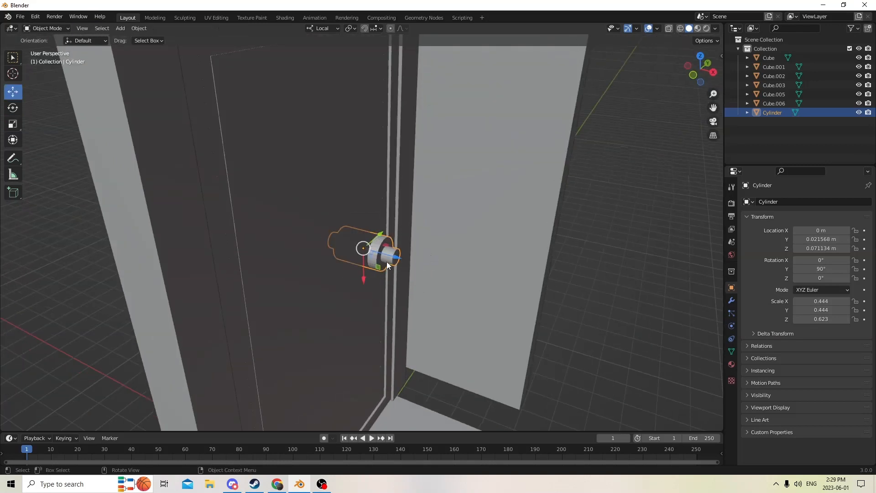
{"action": "key", "text": "Tab"}
{"action": "key", "text": "Tab"}
{"action": "key", "text": "Tab"}
{"action": "key", "text": "Tab"}
{"action": "left_click", "coordinate": [591, 272]}
{"action": "left_click", "coordinate": [380, 253]}
{"action": "middle_click_drag", "start_coordinate": [380, 253], "coordinate": [316, 246]}
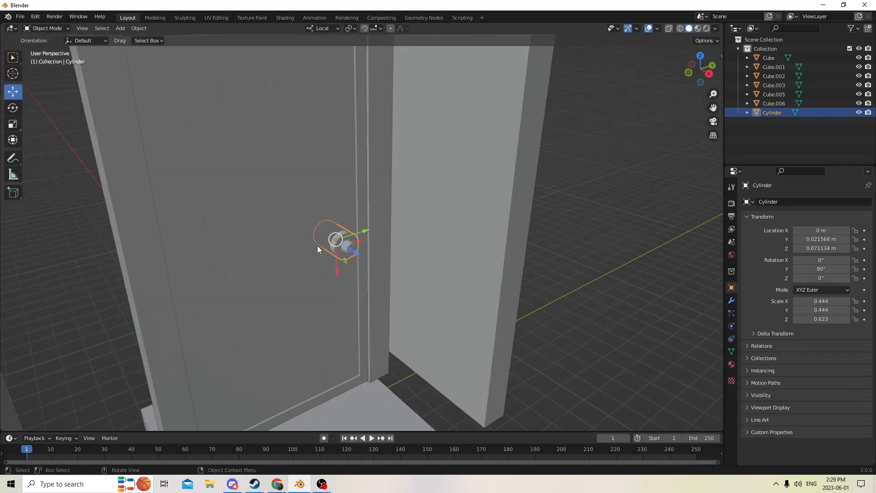
{"action": "key", "text": "Delete"}
Add a new cylinder and move it onto the door at about 0.0221 m in Y and 0.0822 m in Z
{"action": "key", "text": "shift+a"}
{"action": "mouse_move", "coordinate": [318, 249]}
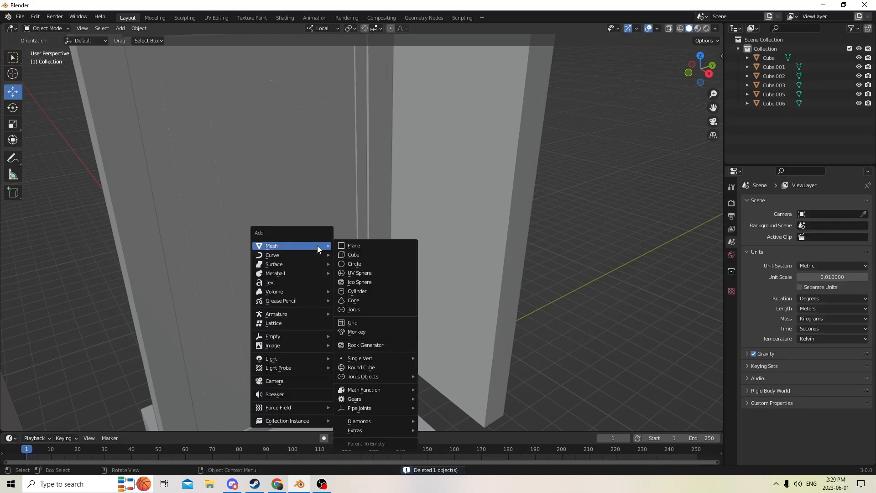
{"action": "left_click", "coordinate": [344, 293]}
{"action": "scroll", "coordinate": [345, 293], "scroll_direction": "down", "scroll_amount": 5}
{"action": "middle_click_drag", "start_coordinate": [344, 293], "coordinate": [381, 281]}
{"action": "left_click_drag", "start_coordinate": [331, 328], "coordinate": [343, 187]}
{"action": "middle_click_drag", "start_coordinate": [343, 186], "coordinate": [322, 226]}
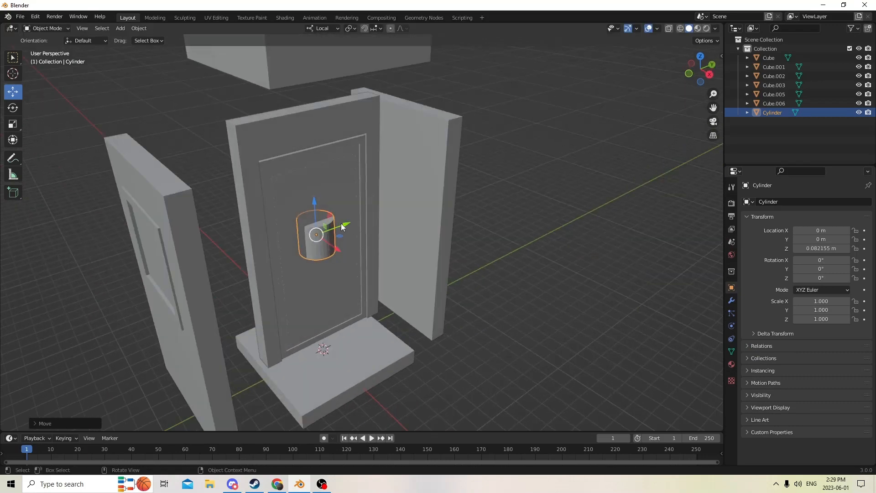
{"action": "left_click_drag", "start_coordinate": [350, 225], "coordinate": [384, 213]}
Rotate the new cylinder 90° about Y and scale it uniformly to about 0.492
{"action": "left_click", "coordinate": [812, 271]}
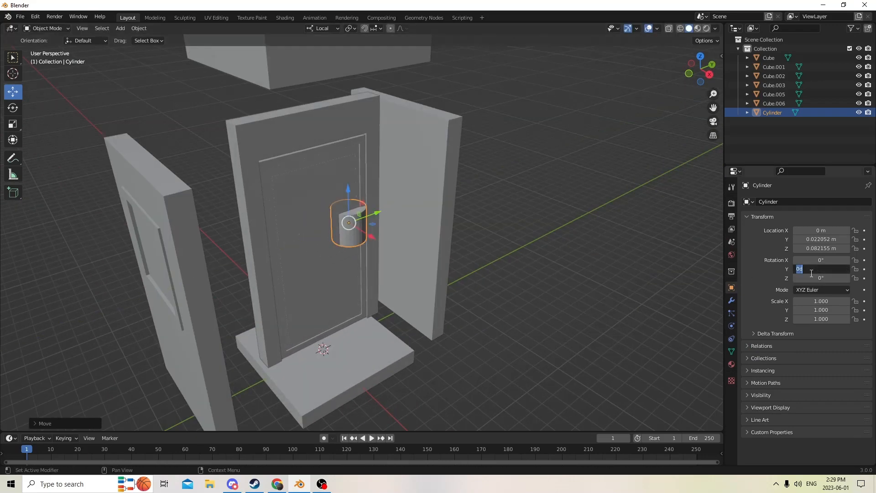
{"action": "type", "text": "90"}
{"action": "key", "text": "Return"}
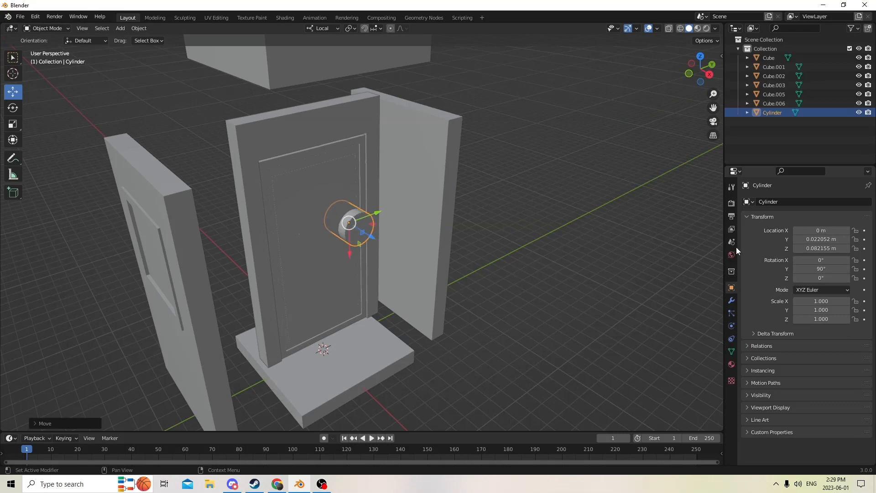
{"action": "scroll", "coordinate": [585, 251], "scroll_direction": "up", "scroll_amount": 5}
{"action": "middle_click_drag", "start_coordinate": [585, 251], "coordinate": [582, 219]}
{"action": "key", "text": "s"}
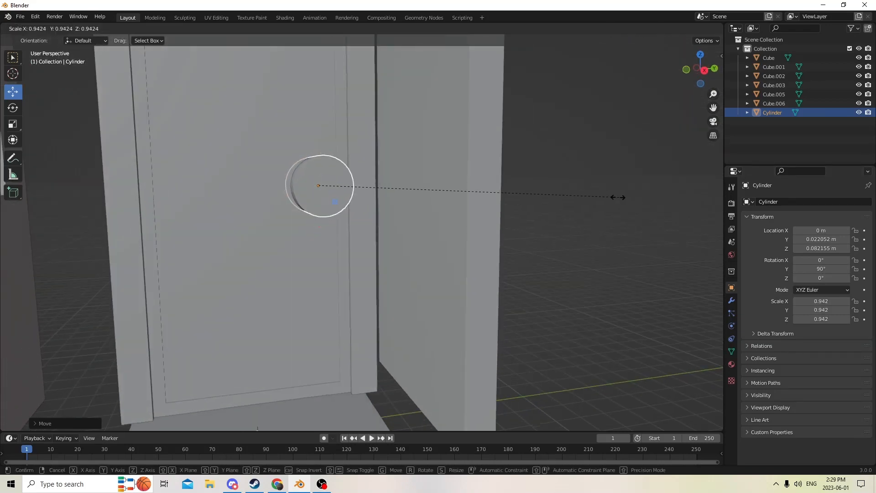
{"action": "left_click", "coordinate": [475, 196]}
Lower the cylinder on the door to about 0.0783 m in Z
{"action": "middle_click_drag", "start_coordinate": [475, 197], "coordinate": [562, 233]}
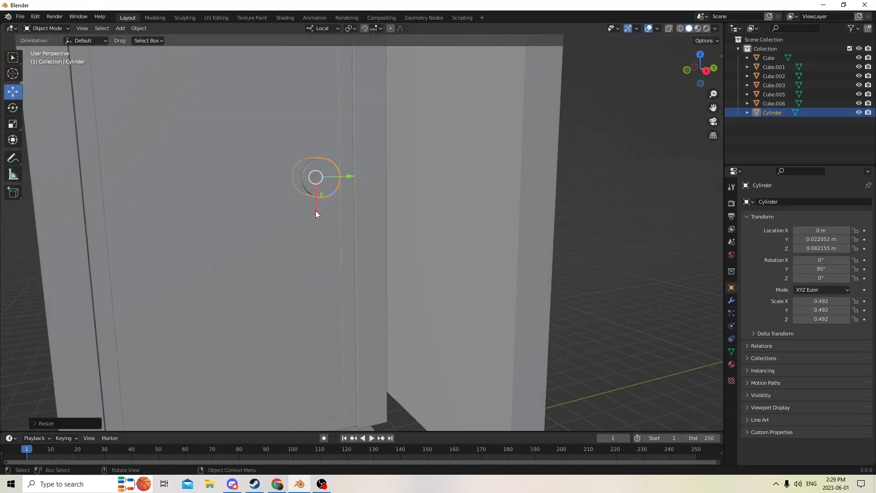
{"action": "left_click_drag", "start_coordinate": [316, 210], "coordinate": [322, 226]}
{"action": "middle_click_drag", "start_coordinate": [321, 227], "coordinate": [377, 283]}
Duplicate the cylinder, move the copy to about 0.0151 m in X and scale it uniformly to about 0.200
{"action": "key", "text": "shift+d"}
{"action": "key", "text": "Escape"}
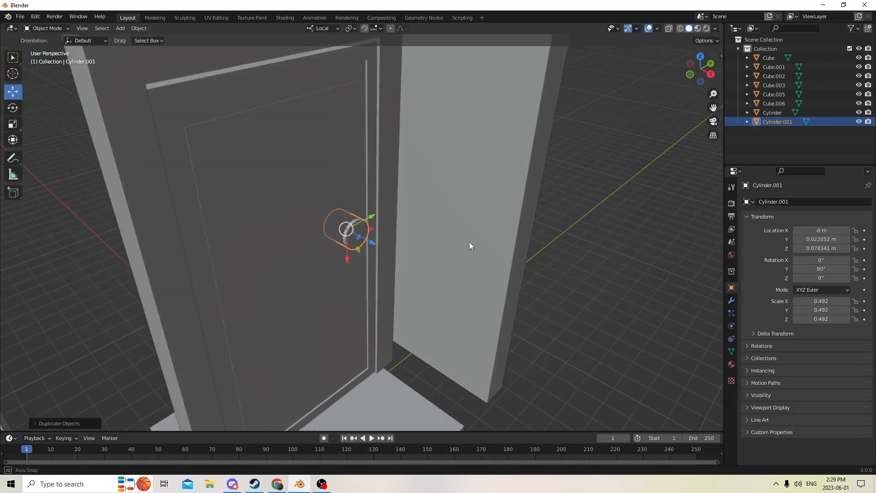
{"action": "middle_click_drag", "start_coordinate": [469, 242], "coordinate": [359, 226]}
{"action": "left_click_drag", "start_coordinate": [386, 239], "coordinate": [414, 247]}
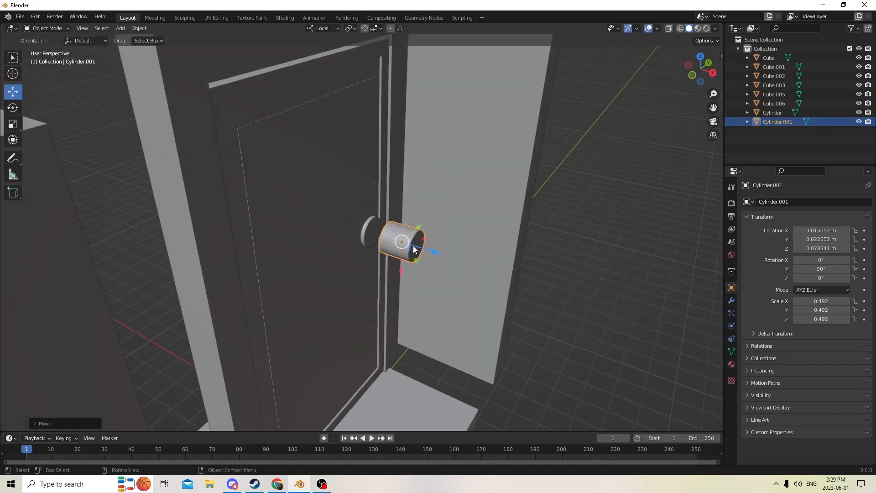
{"action": "middle_click_drag", "start_coordinate": [414, 248], "coordinate": [376, 237]}
{"action": "key", "text": "s"}
{"action": "left_click", "coordinate": [411, 221]}
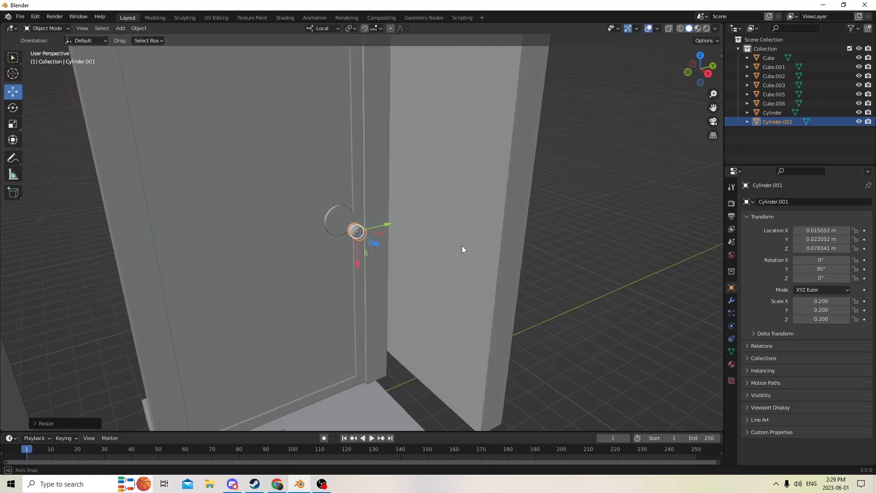
Slide the small cylinder back against the knob plate, at about 0.0064 m in X
{"action": "middle_click_drag", "start_coordinate": [463, 248], "coordinate": [466, 233]}
{"action": "left_click_drag", "start_coordinate": [453, 237], "coordinate": [431, 231]}
{"action": "scroll", "coordinate": [427, 230], "scroll_direction": "up", "scroll_amount": 3}
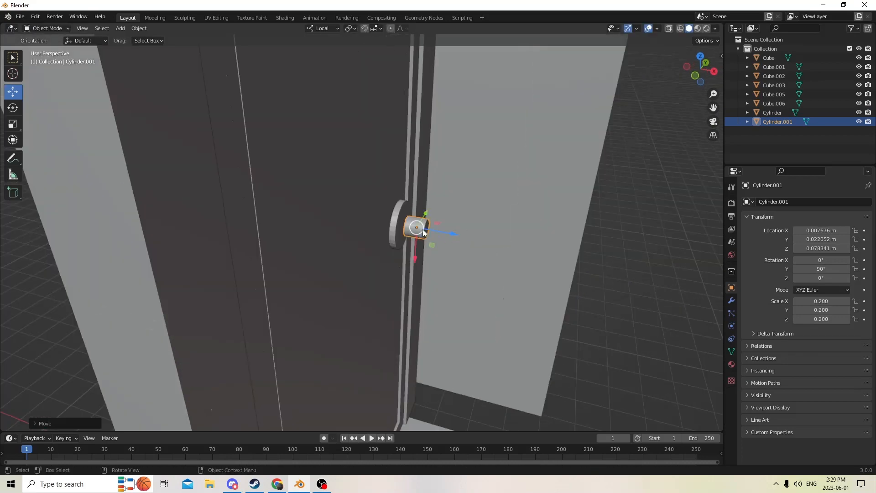
{"action": "middle_click_drag", "start_coordinate": [422, 229], "coordinate": [414, 260]}
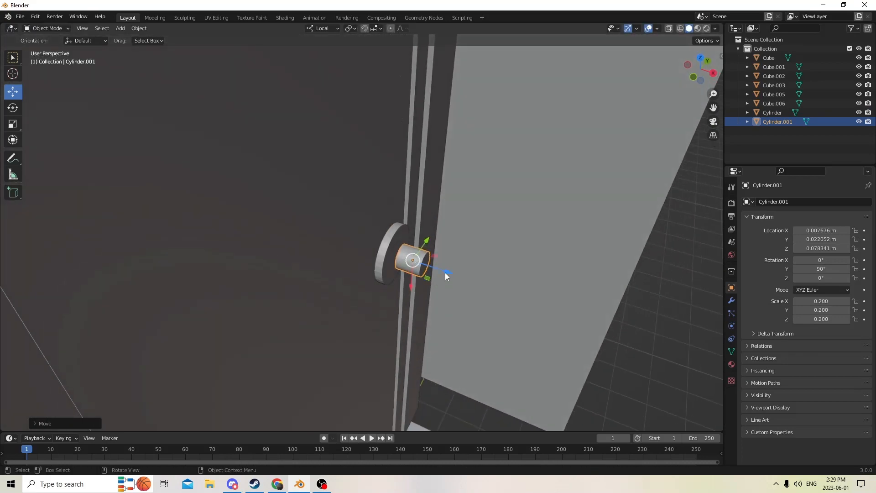
{"action": "left_click_drag", "start_coordinate": [446, 276], "coordinate": [437, 268]}
{"action": "middle_click_drag", "start_coordinate": [436, 267], "coordinate": [398, 239]}
{"action": "scroll", "coordinate": [398, 238], "scroll_direction": "down", "scroll_amount": 3}
Extrude the outer end face of the small cylinder slightly and scale the new face up by about 1.13
{"action": "key", "text": "KP_Decimal"}
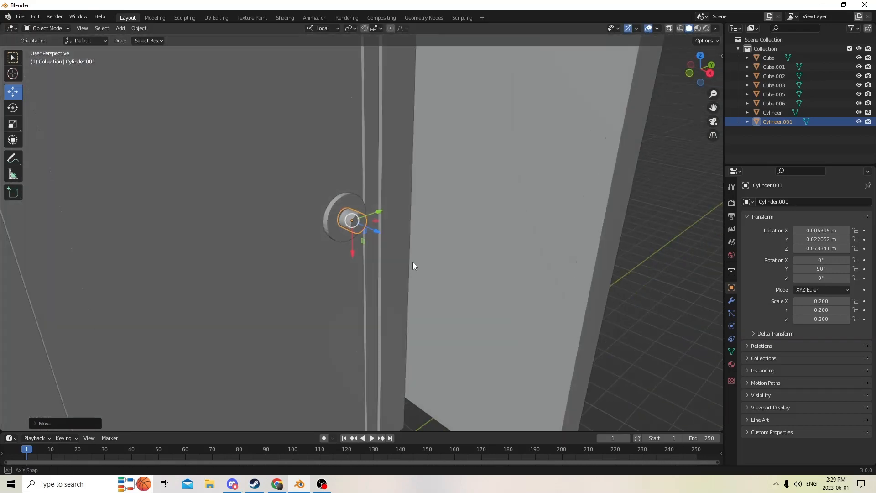
{"action": "key", "text": "Tab"}
{"action": "key", "text": "KP_Decimal"}
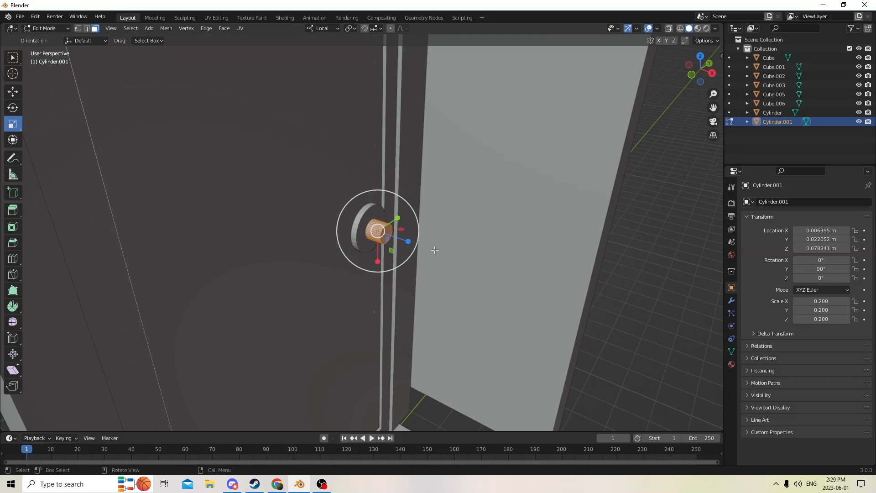
{"action": "left_click", "coordinate": [389, 231]}
{"action": "key", "text": "e"}
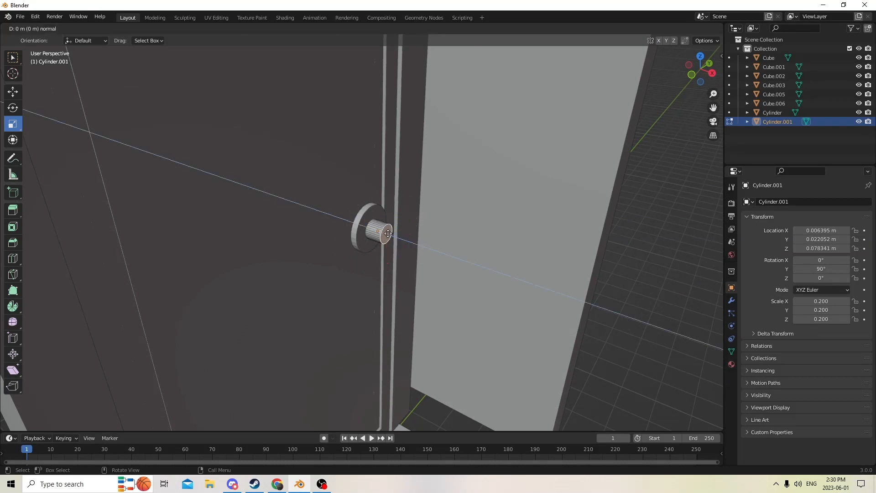
{"action": "left_click", "coordinate": [390, 236]}
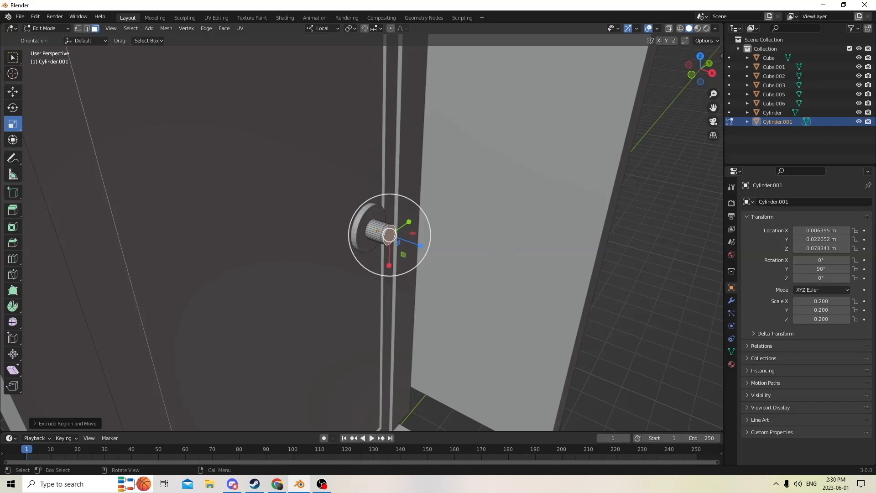
{"action": "key", "text": "s"}
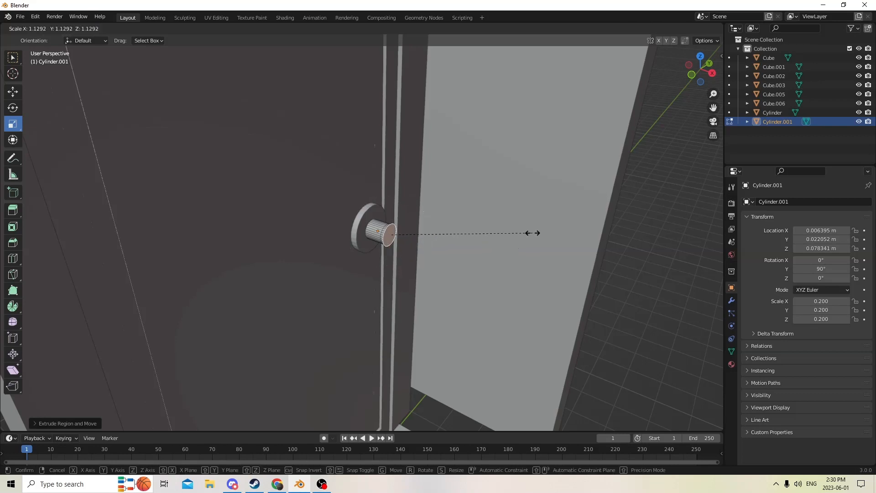
{"action": "left_click", "coordinate": [541, 224]}
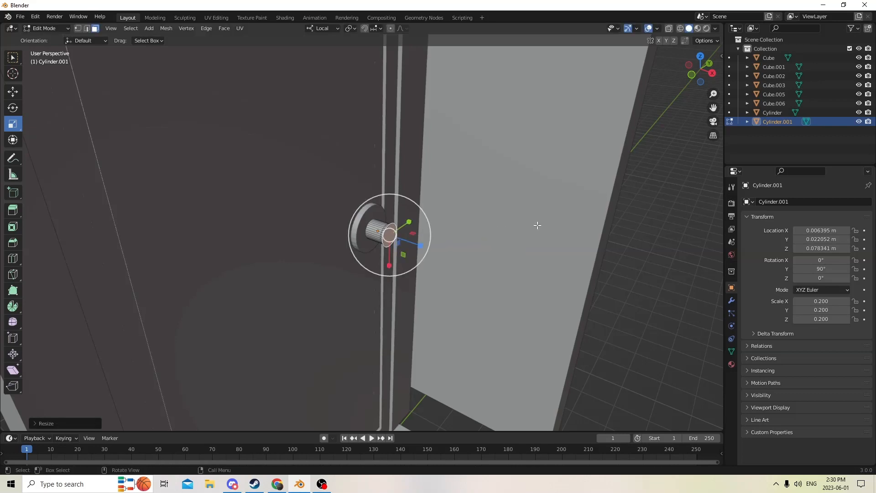
Extrude the knob's end face two more times, widening it after the first extrusion and narrowing it after the second
{"action": "key", "text": "e"}
{"action": "left_click", "coordinate": [541, 229]}
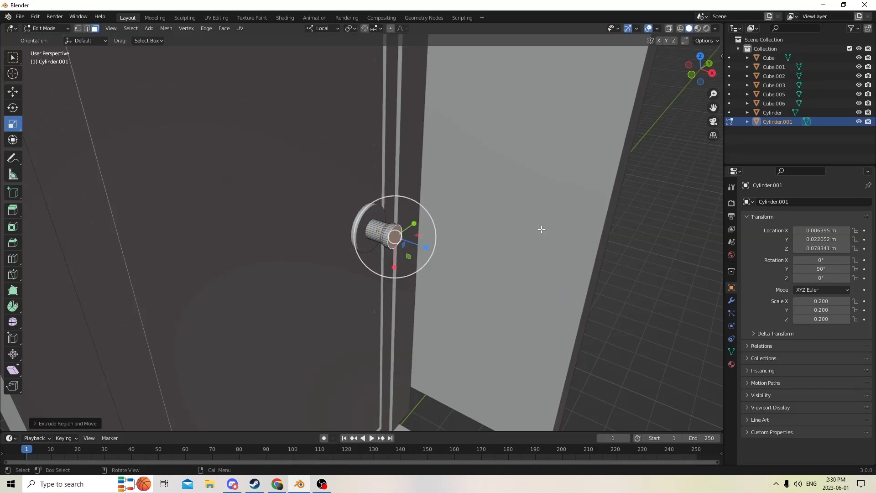
{"action": "key", "text": "s"}
{"action": "key", "text": "e"}
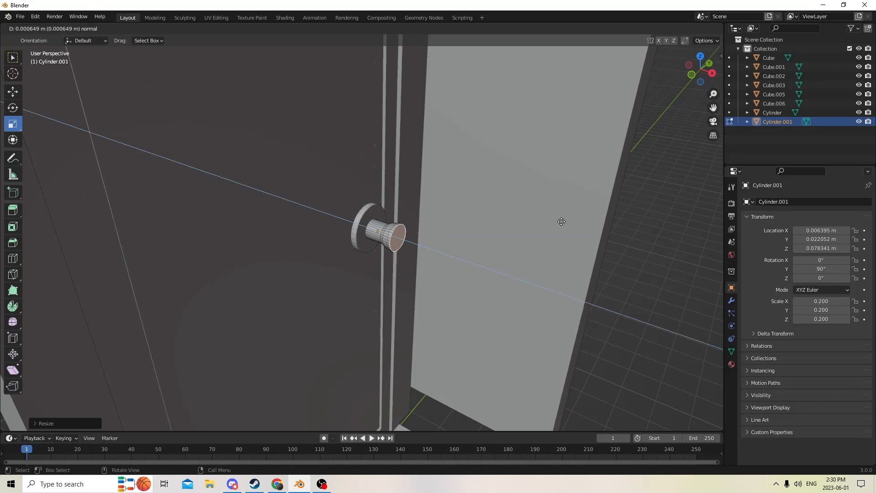
{"action": "left_click", "coordinate": [561, 222]}
{"action": "key", "text": "s"}
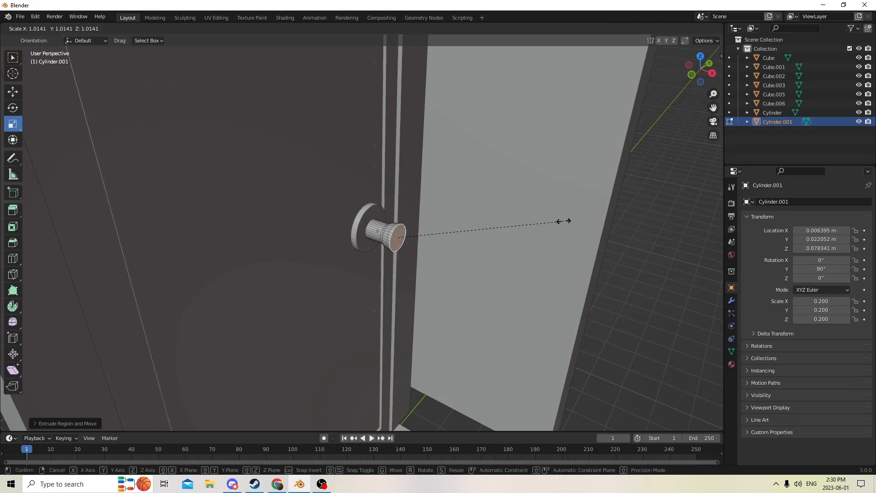
{"action": "left_click", "coordinate": [540, 225]}
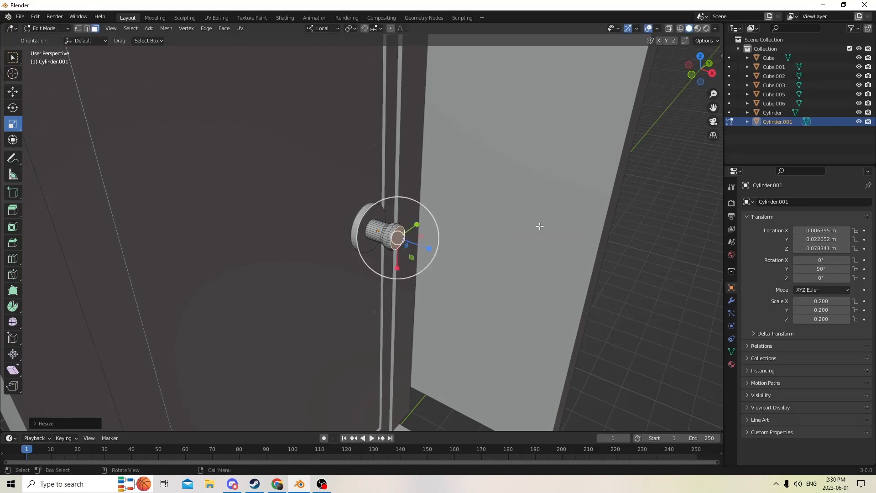
Extrude the knob's end face once more and scale it down to about 0.76 to taper the tip
{"action": "key", "text": "e"}
{"action": "left_click", "coordinate": [544, 226]}
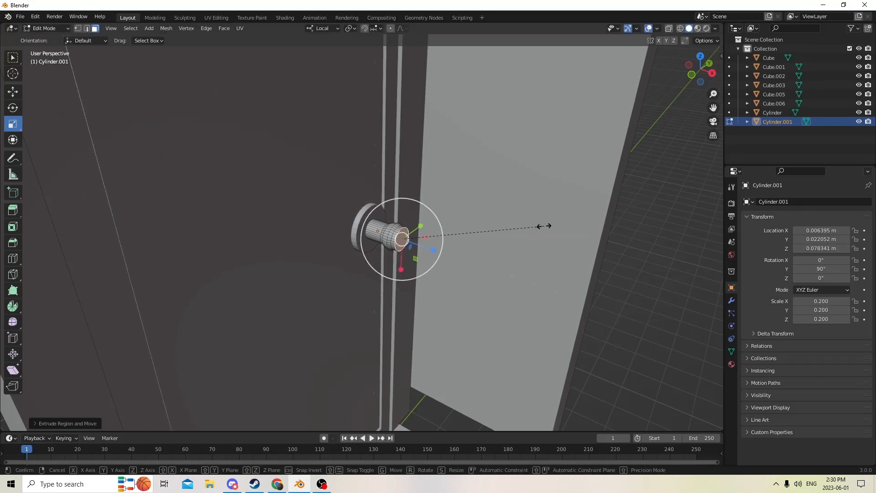
{"action": "key", "text": "s"}
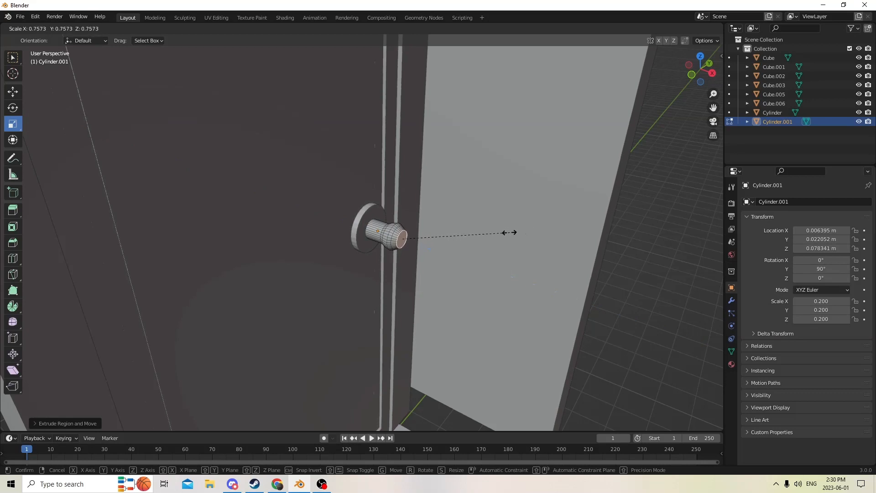
{"action": "left_click", "coordinate": [511, 232]}
{"action": "middle_click_drag", "start_coordinate": [510, 232], "coordinate": [394, 215]}
{"action": "scroll", "coordinate": [456, 245], "scroll_direction": "down", "scroll_amount": 1}
{"action": "middle_click_drag", "start_coordinate": [455, 245], "coordinate": [501, 237]}
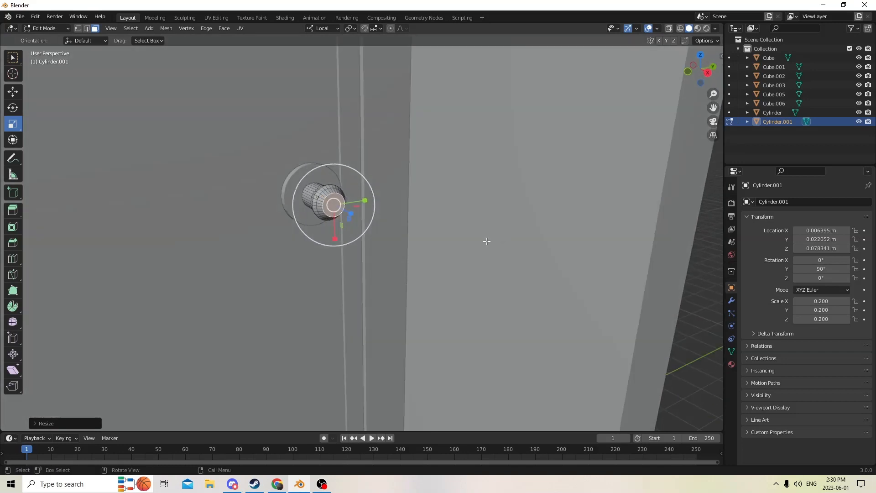
Try to bevel the knob's narrow end face
{"action": "left_click", "coordinate": [477, 244]}
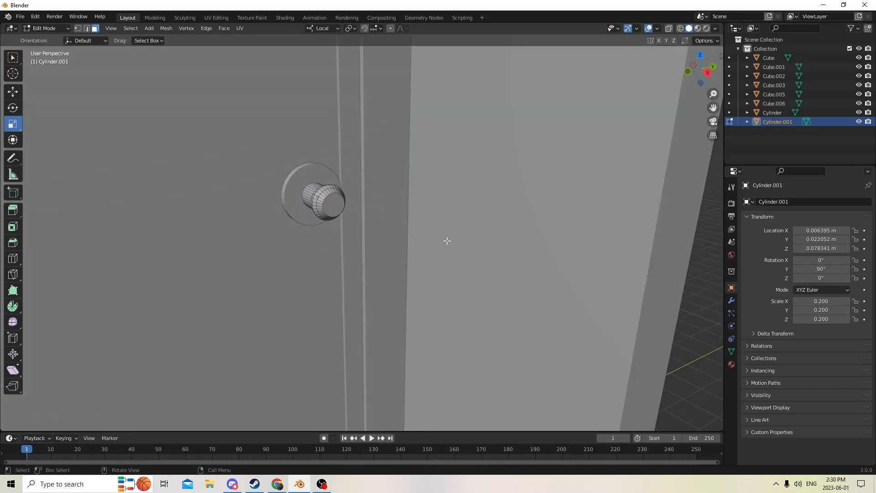
{"action": "left_click", "coordinate": [331, 205]}
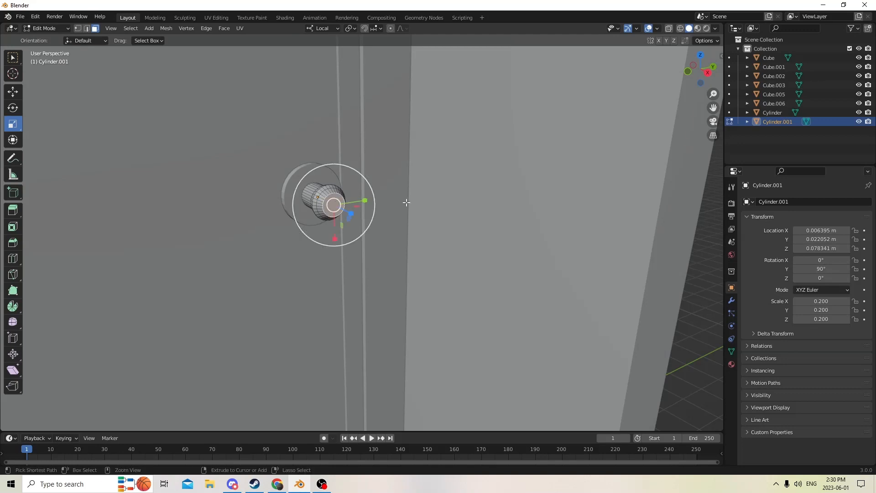
{"action": "key", "text": "ctrl+b"}
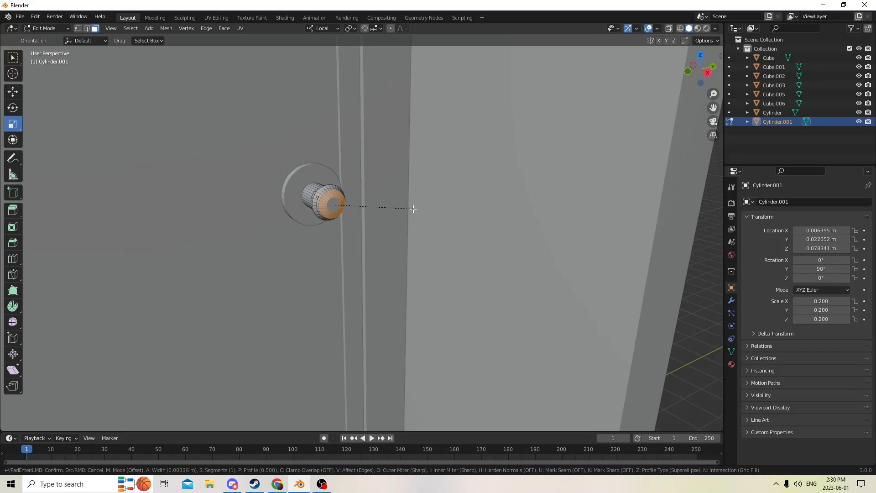
{"action": "left_click", "coordinate": [413, 208]}
{"action": "middle_click_drag", "start_coordinate": [413, 208], "coordinate": [448, 223]}
{"action": "key", "text": "Tab"}
{"action": "key", "text": "Tab"}
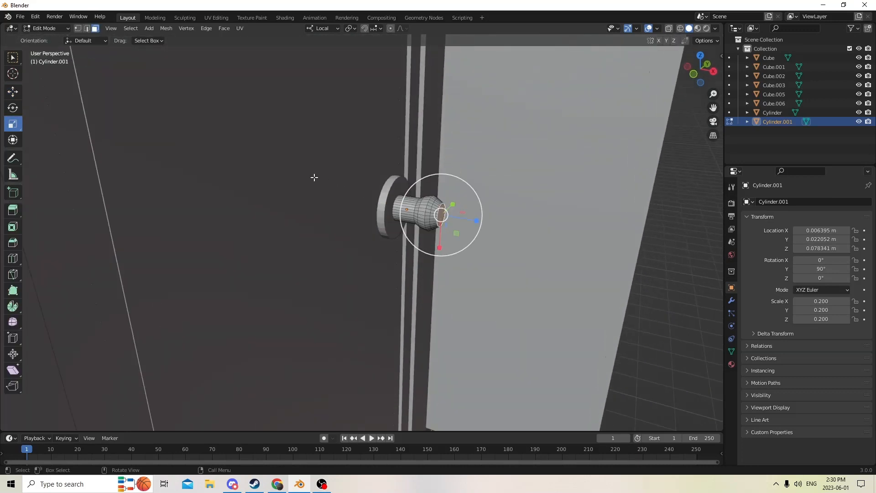
Shorten the whole knob to a Z scale of 0.150, then enlarge it uniformly to about 0.241 in X and Y
{"action": "key", "text": "Tab"}
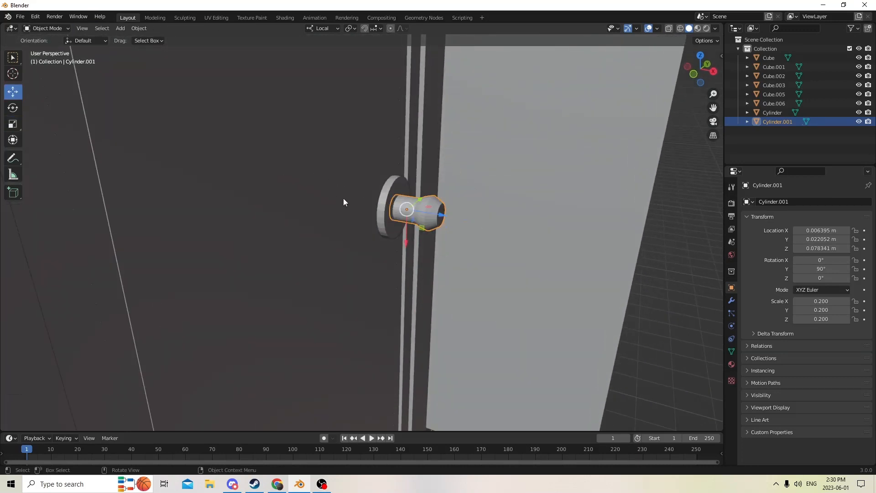
{"action": "left_click", "coordinate": [13, 125]}
{"action": "left_click_drag", "start_coordinate": [442, 220], "coordinate": [430, 214]}
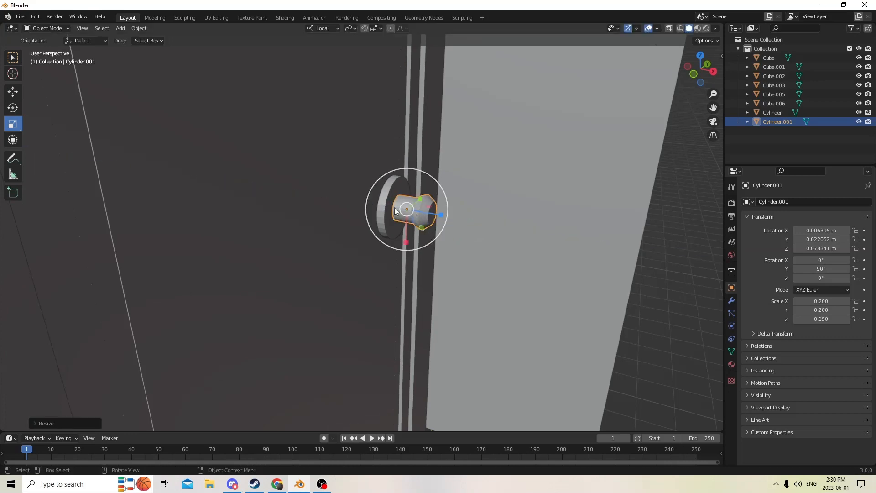
{"action": "middle_click_drag", "start_coordinate": [430, 214], "coordinate": [415, 199]}
{"action": "key", "text": "s"}
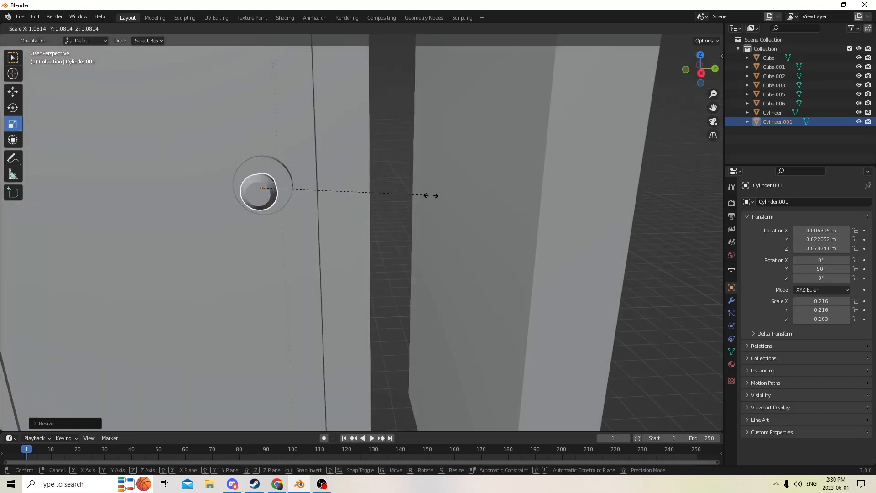
{"action": "left_click", "coordinate": [442, 193]}
{"action": "middle_click_drag", "start_coordinate": [426, 191], "coordinate": [444, 233]}
{"action": "key", "text": "Tab"}
{"action": "key", "text": "s"}
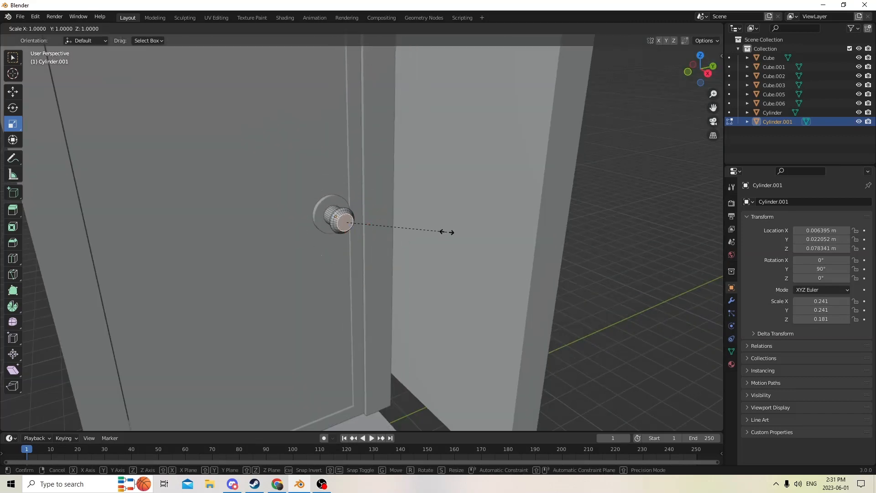
{"action": "key", "text": "Escape"}
{"action": "key", "text": "Tab"}
Enlarge the knob uniformly to about 0.293 in X and Y and pull it away from the plate to about 0.0199 m in X
{"action": "key", "text": "s"}
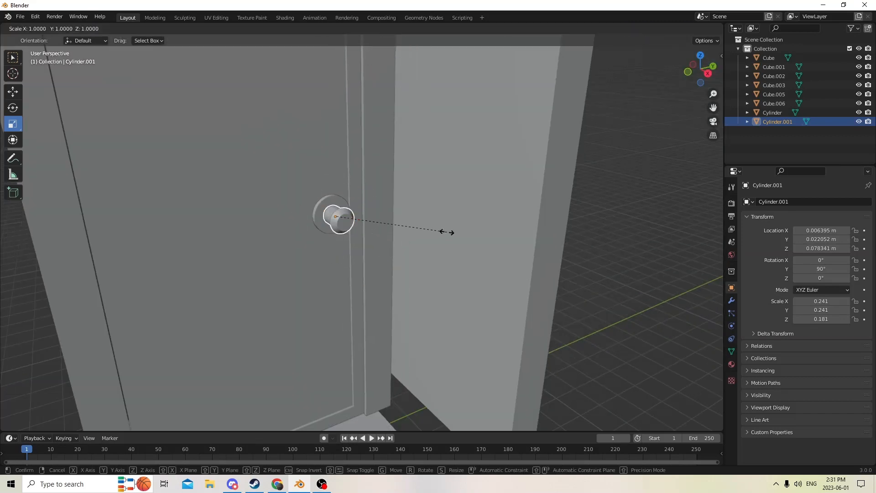
{"action": "left_click", "coordinate": [471, 232]}
{"action": "mouse_move", "coordinate": [471, 231]}
{"action": "middle_mouse_down"}
{"action": "mouse_move", "coordinate": [510, 231]}
{"action": "mouse_move", "coordinate": [479, 230]}
{"action": "middle_mouse_up"}
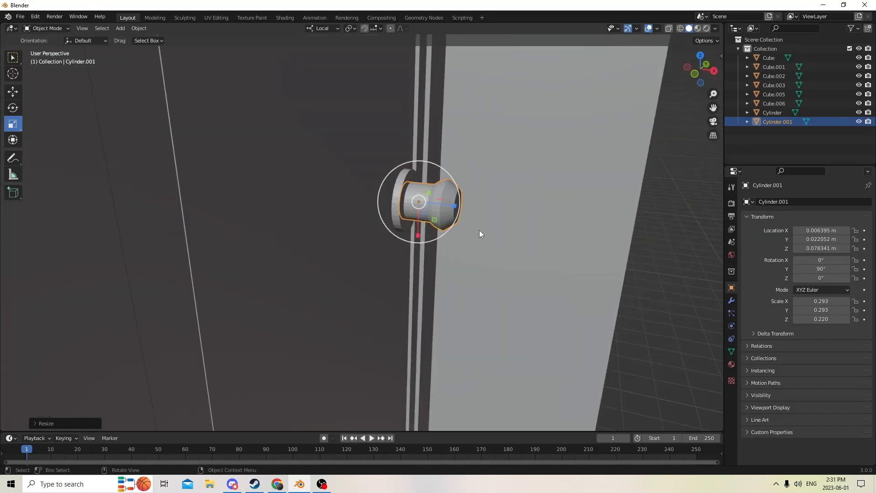
{"action": "left_click", "coordinate": [12, 92]}
{"action": "left_click_drag", "start_coordinate": [457, 208], "coordinate": [543, 207]}
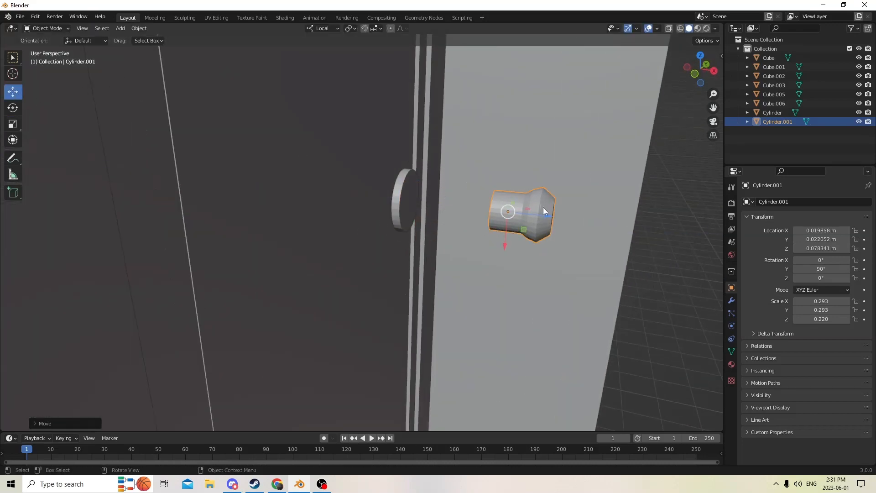
Scale the knob's back face, on the side towards the door, down to about 0.78 so the stem tapers
{"action": "middle_click_drag", "start_coordinate": [543, 207], "coordinate": [562, 203]}
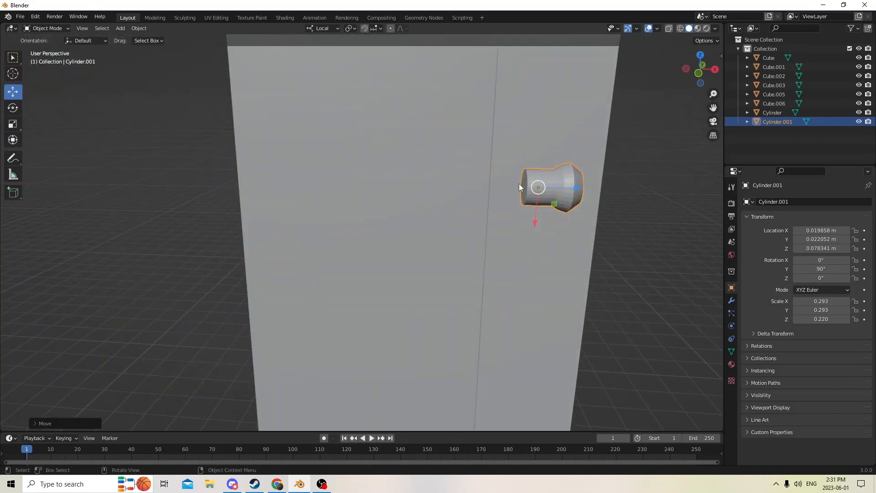
{"action": "key", "text": "Tab"}
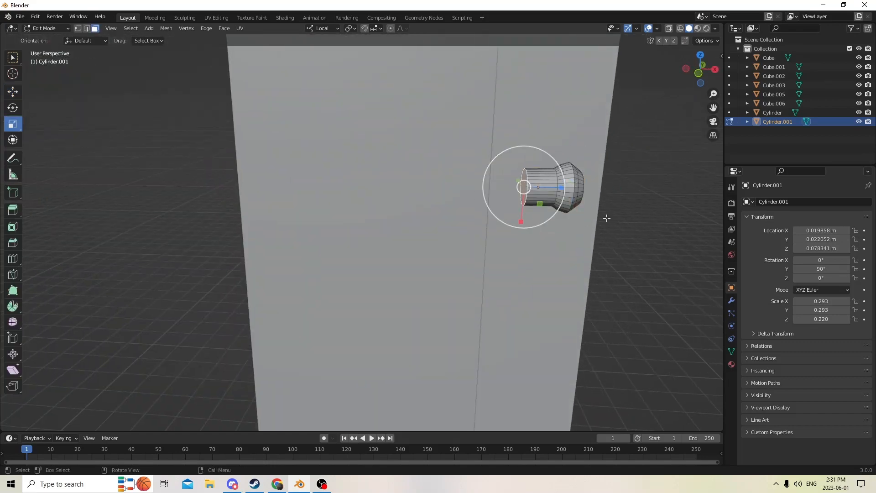
{"action": "key", "text": "s"}
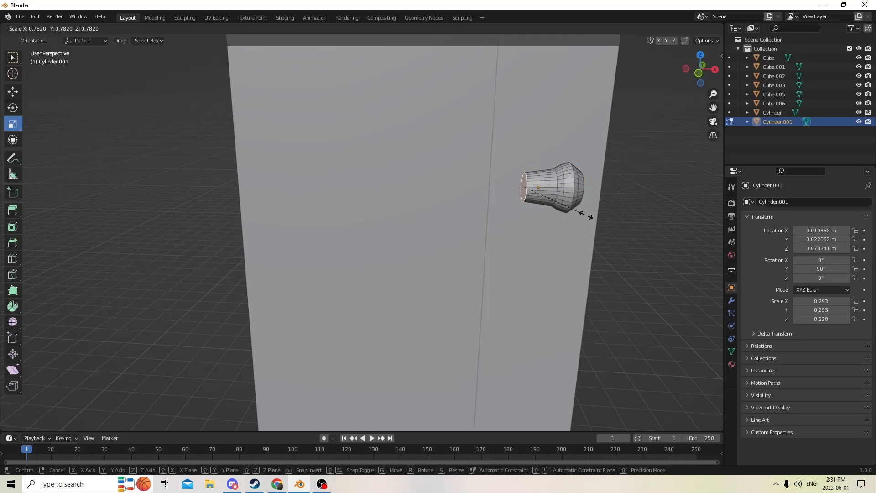
{"action": "left_click", "coordinate": [586, 215]}
{"action": "middle_click_drag", "start_coordinate": [586, 214], "coordinate": [547, 223]}
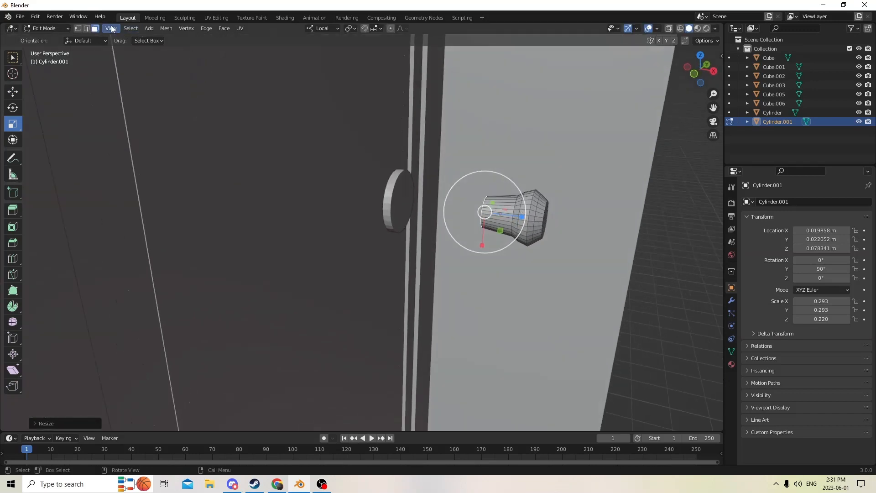
Switch to edge selection and select an edge on the neck where the knob's stem meets its head
{"action": "left_click", "coordinate": [86, 28]}
{"action": "scroll", "coordinate": [560, 246], "scroll_direction": "up", "scroll_amount": 2}
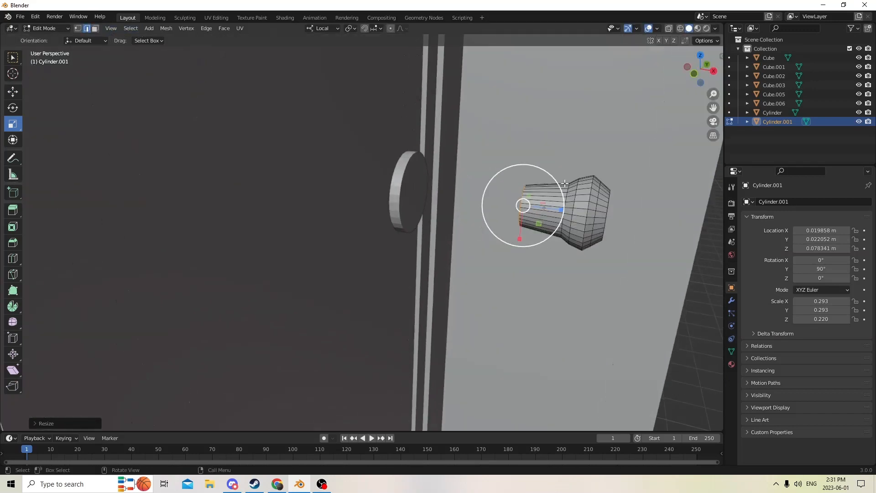
{"action": "left_click", "coordinate": [547, 202]}
{"action": "middle_click_drag", "start_coordinate": [566, 200], "coordinate": [598, 273]}
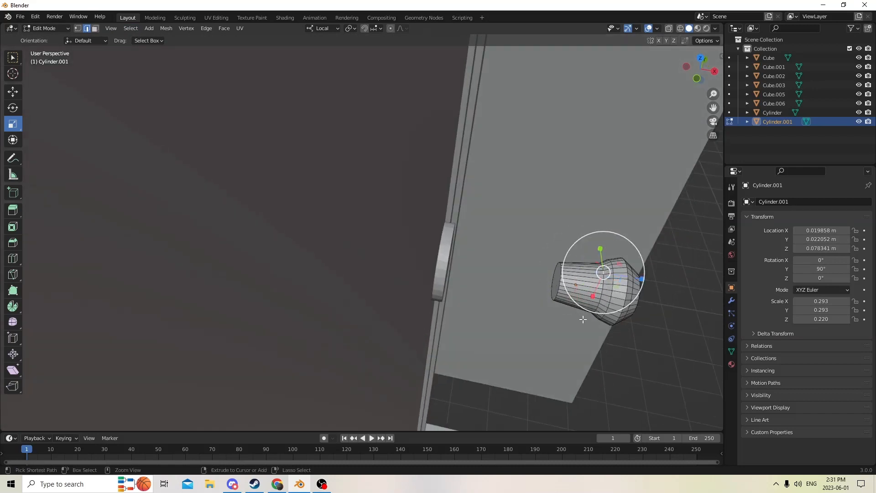
Try to extend the edge selection around the underside of the knob's neck, and undo the last two picks
{"action": "left_click", "coordinate": [598, 305], "text": "ctrl"}
{"action": "middle_click_drag", "start_coordinate": [598, 304], "coordinate": [586, 106]}
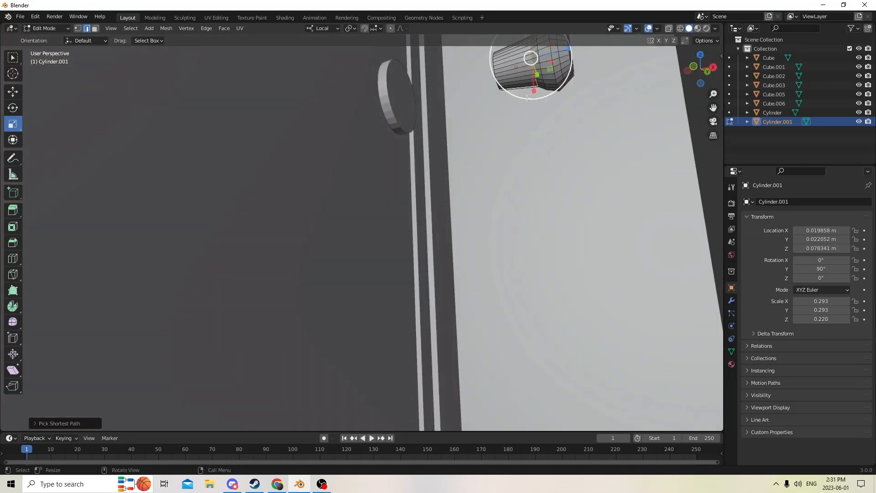
{"action": "middle_click_drag", "start_coordinate": [538, 86], "coordinate": [507, 91]}
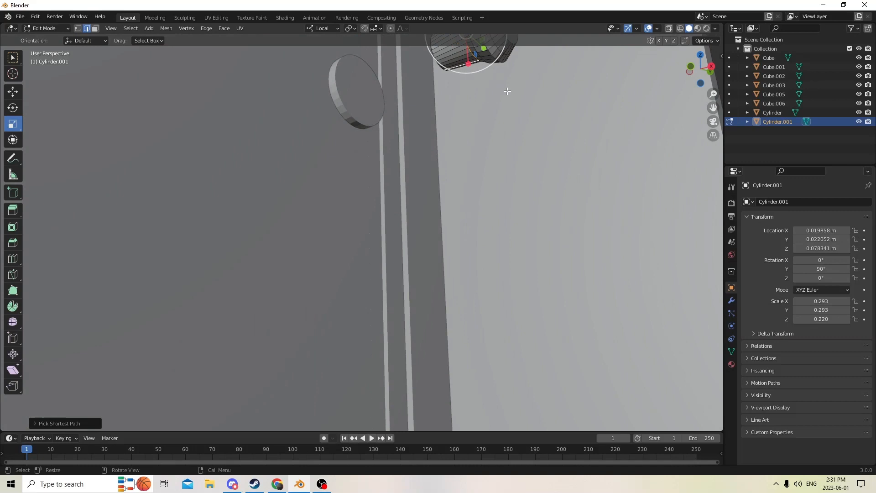
{"action": "left_click", "coordinate": [455, 68], "text": "ctrl"}
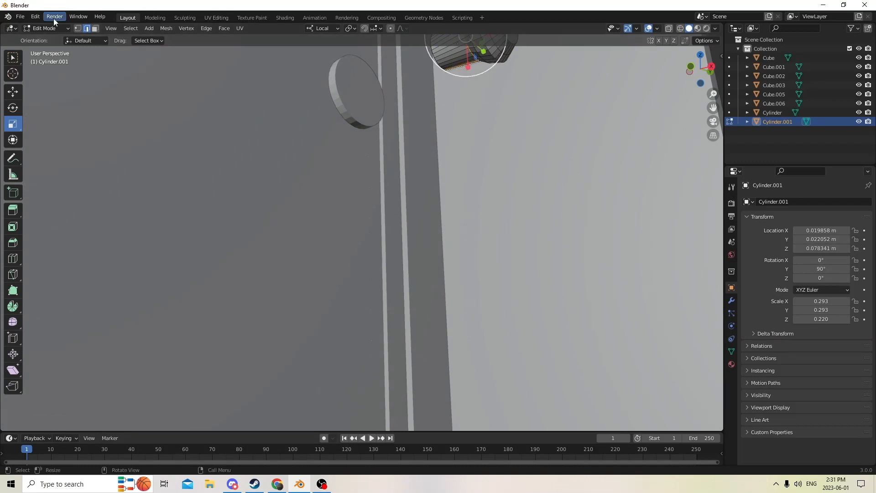
{"action": "left_click", "coordinate": [36, 17]}
{"action": "left_click", "coordinate": [43, 27]}
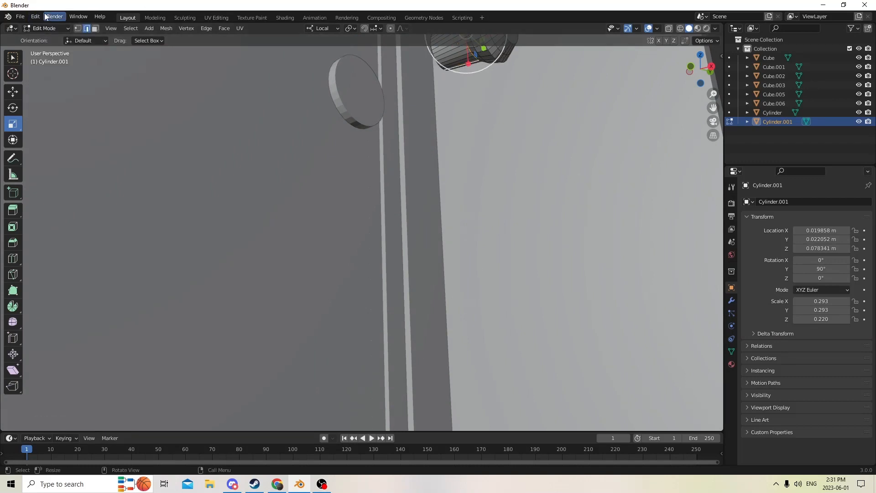
{"action": "left_click", "coordinate": [36, 16]}
{"action": "left_click", "coordinate": [46, 28]}
{"action": "middle_click_drag", "start_coordinate": [183, 41], "coordinate": [201, 78]}
{"action": "scroll", "coordinate": [566, 118], "scroll_direction": "up", "scroll_amount": 2}
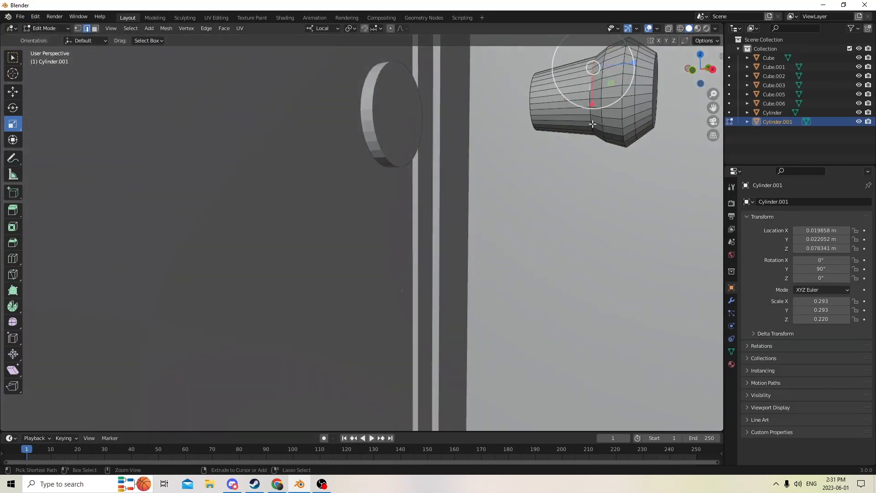
Complete the edge selection around the neck between the knob's stem and head, scale it inward, and return to Object Mode
{"action": "left_click", "coordinate": [591, 123], "text": "ctrl"}
{"action": "middle_click_drag", "start_coordinate": [591, 124], "coordinate": [506, 140]}
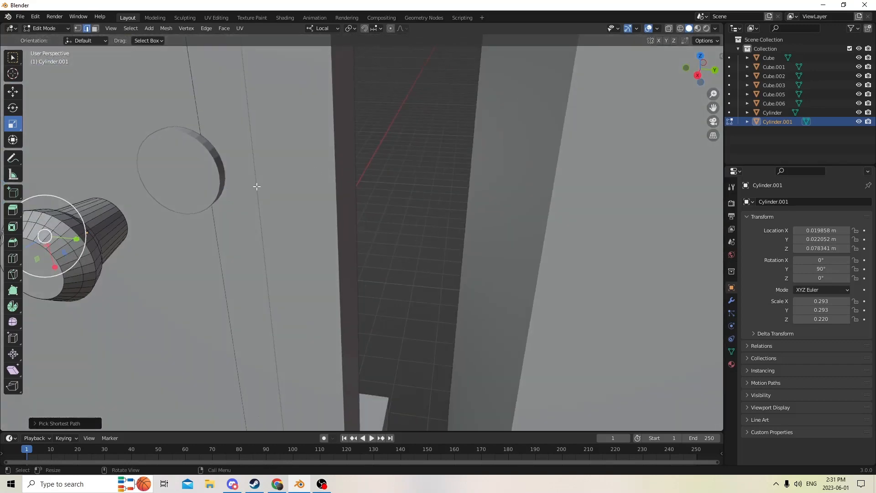
{"action": "left_click", "coordinate": [100, 244], "text": "ctrl"}
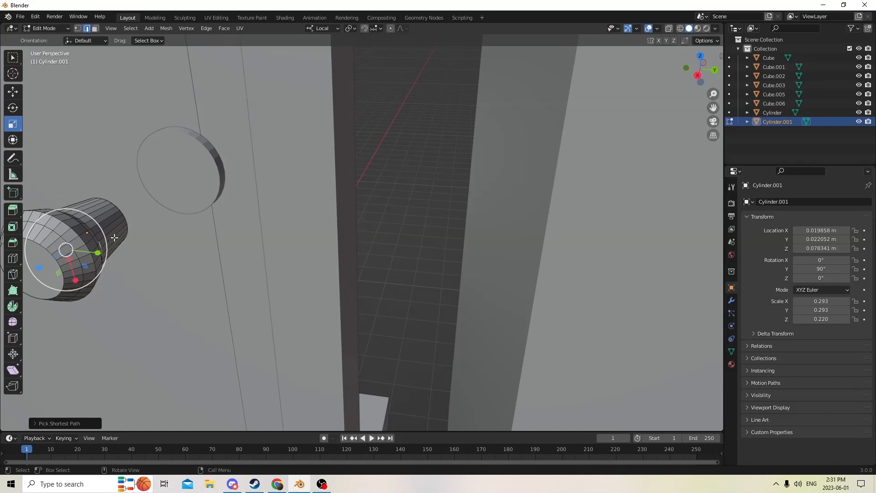
{"action": "middle_click_drag", "start_coordinate": [114, 238], "coordinate": [169, 256]}
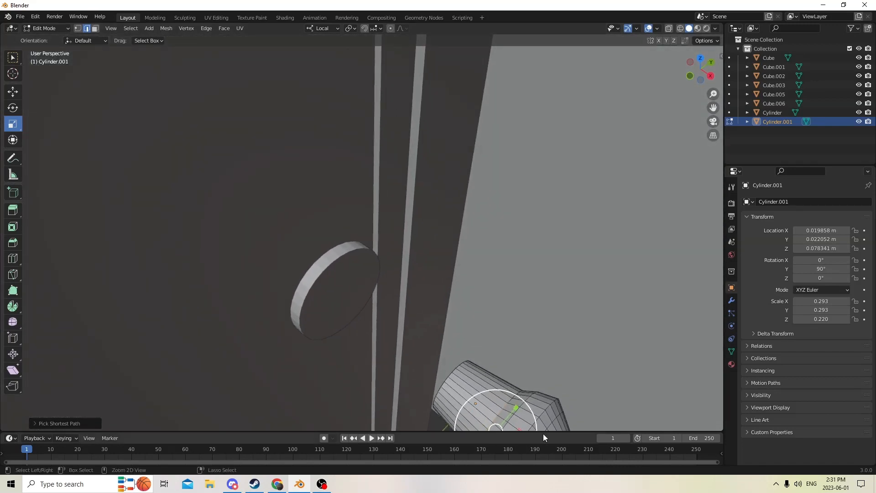
{"action": "middle_click_drag", "start_coordinate": [540, 413], "coordinate": [496, 357]}
{"action": "key", "text": "s"}
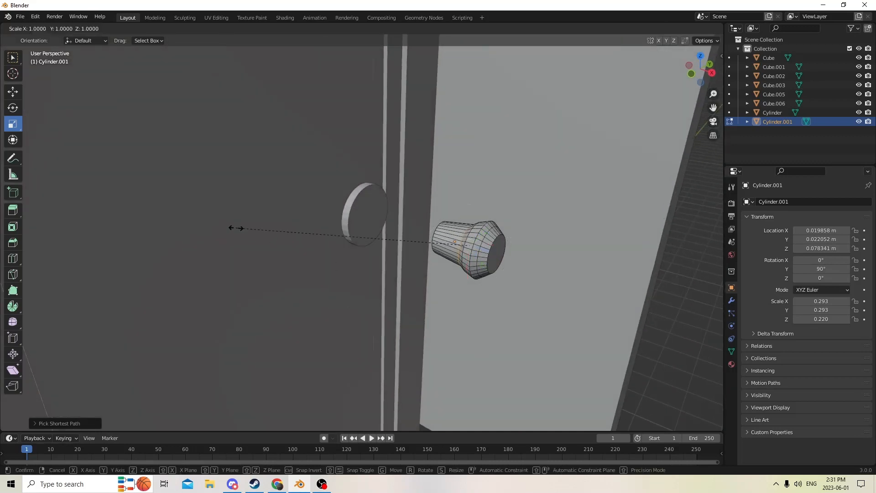
{"action": "left_click", "coordinate": [278, 236]}
{"action": "key", "text": "Tab"}
Move the knob along X against the door's round plate, to about 0.0065 m
{"action": "middle_click_drag", "start_coordinate": [280, 237], "coordinate": [364, 240]}
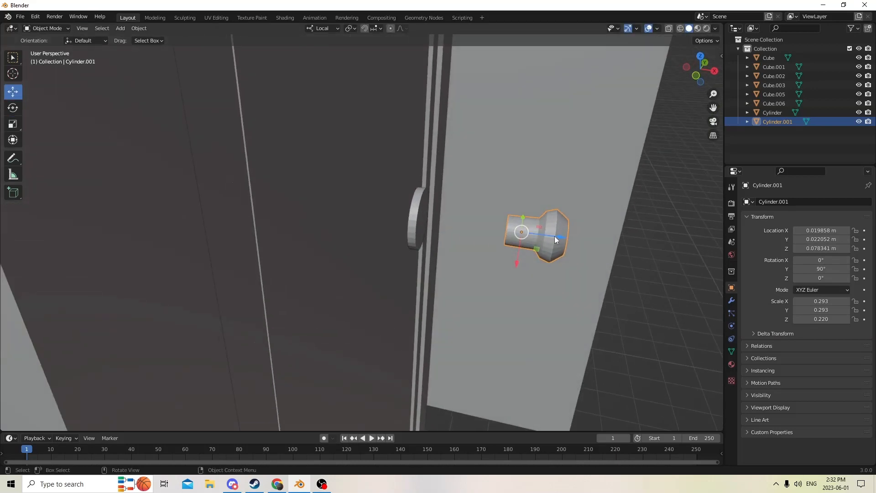
{"action": "left_click_drag", "start_coordinate": [559, 239], "coordinate": [467, 223]}
{"action": "middle_click_drag", "start_coordinate": [466, 222], "coordinate": [470, 226]}
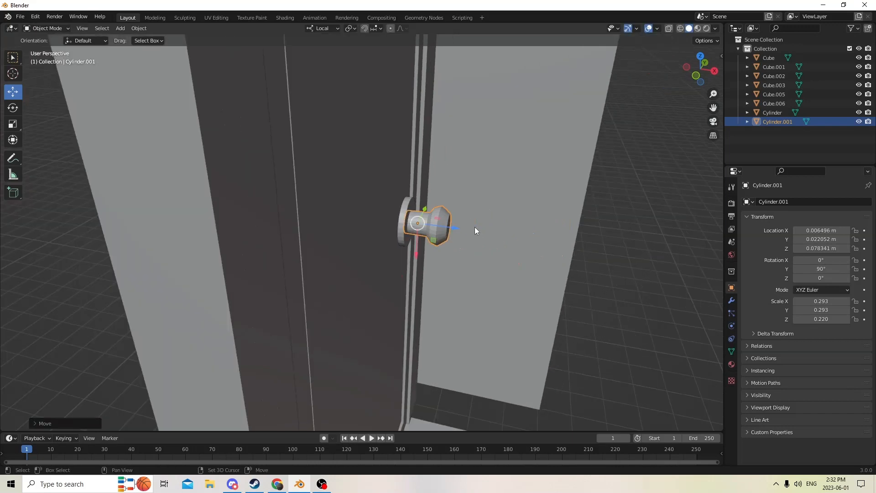
Duplicate the knob in place and set the copy's X location to -0.006496 m, on the opposite side of the door
{"action": "key", "text": "shift+d"}
{"action": "right_click", "coordinate": [504, 215]}
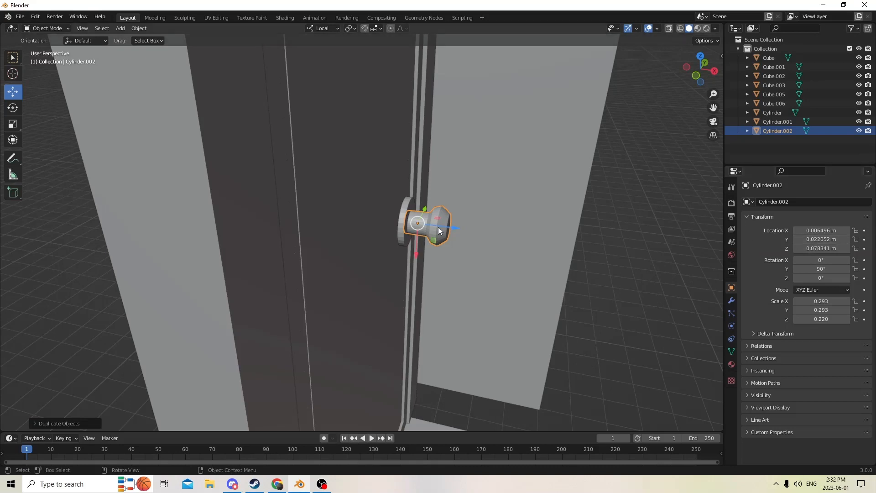
{"action": "left_click_drag", "start_coordinate": [453, 225], "coordinate": [375, 206]}
{"action": "right_click", "coordinate": [374, 206]}
{"action": "left_click", "coordinate": [808, 231]}
{"action": "left_click", "coordinate": [797, 230]}
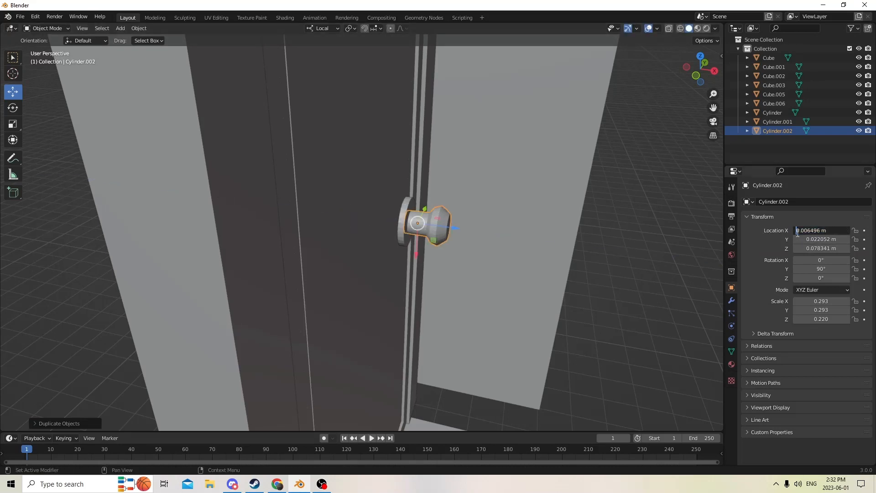
{"action": "type", "text": "-"}
{"action": "key", "text": "Return"}
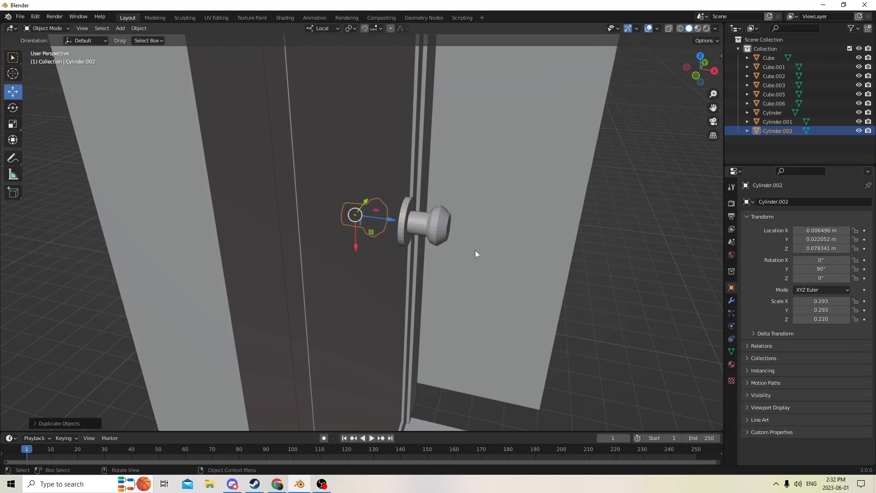
Set the duplicated knob's Y rotation to -90° so it faces away from the door
{"action": "left_click", "coordinate": [819, 269]}
{"action": "type", "text": "-9"}
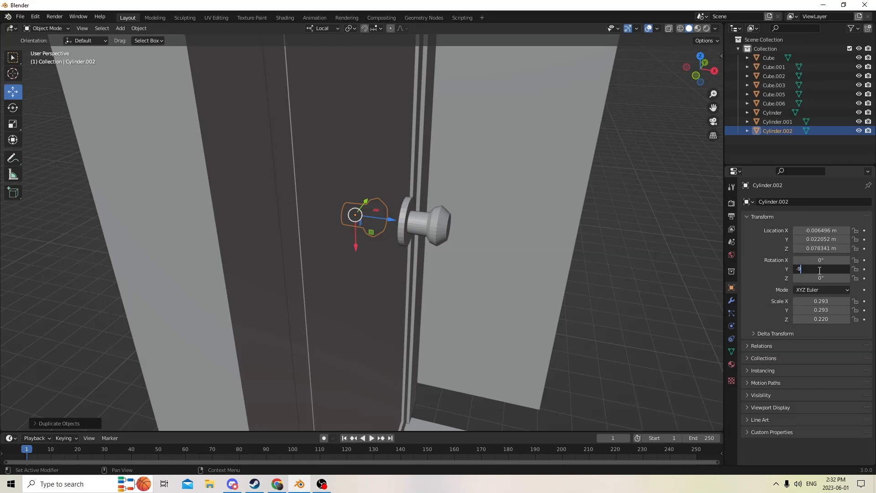
{"action": "type", "text": "0"}
{"action": "key", "text": "Return"}
Shift both knobs slightly closer to the door along X, placing the duplicated one at about -0.005 m
{"action": "middle_click_drag", "start_coordinate": [411, 192], "coordinate": [236, 157]}
{"action": "middle_click_drag", "start_coordinate": [331, 173], "coordinate": [363, 179]}
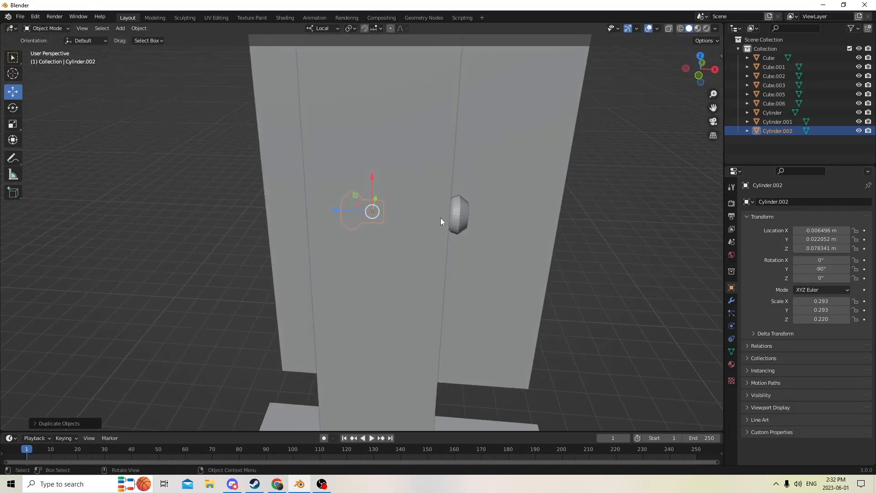
{"action": "middle_click_drag", "start_coordinate": [440, 217], "coordinate": [396, 204]}
{"action": "left_click", "coordinate": [411, 211]}
{"action": "left_click_drag", "start_coordinate": [435, 220], "coordinate": [426, 220]}
{"action": "middle_click_drag", "start_coordinate": [425, 219], "coordinate": [408, 224]}
{"action": "left_click", "coordinate": [424, 225]}
{"action": "left_click_drag", "start_coordinate": [370, 224], "coordinate": [377, 224]}
Join both knobs with the round plate, and merge the assembled knob into the door object
{"action": "middle_click_drag", "start_coordinate": [377, 224], "coordinate": [396, 227]}
{"action": "left_click", "coordinate": [421, 240]}
{"action": "left_click", "coordinate": [399, 223], "text": "shift"}
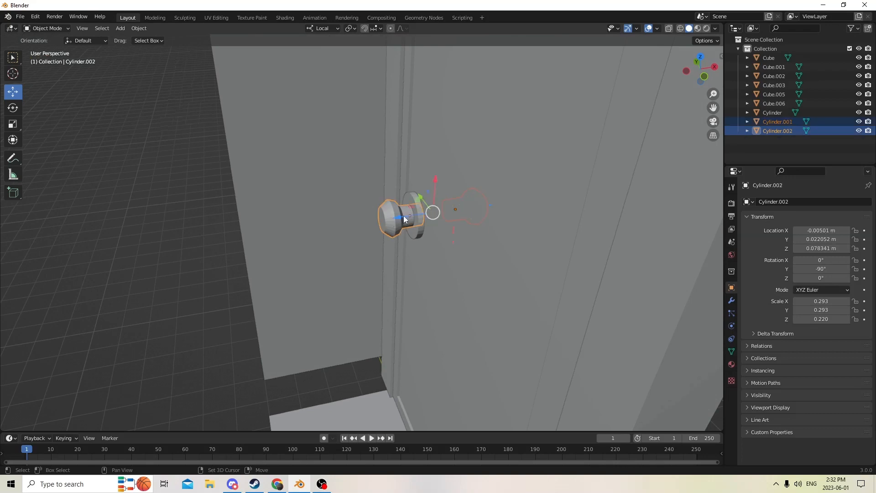
{"action": "left_click", "coordinate": [413, 207], "text": "shift"}
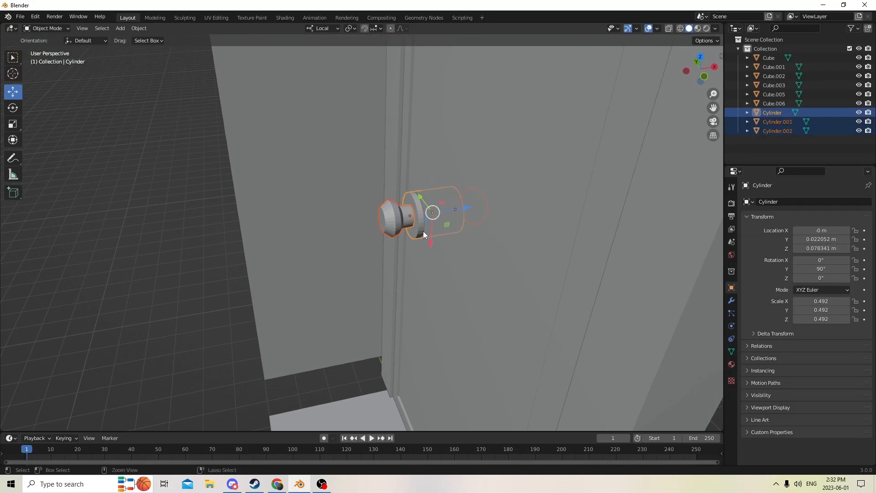
{"action": "key", "text": "ctrl+j"}
{"action": "middle_click_drag", "start_coordinate": [422, 232], "coordinate": [288, 214]}
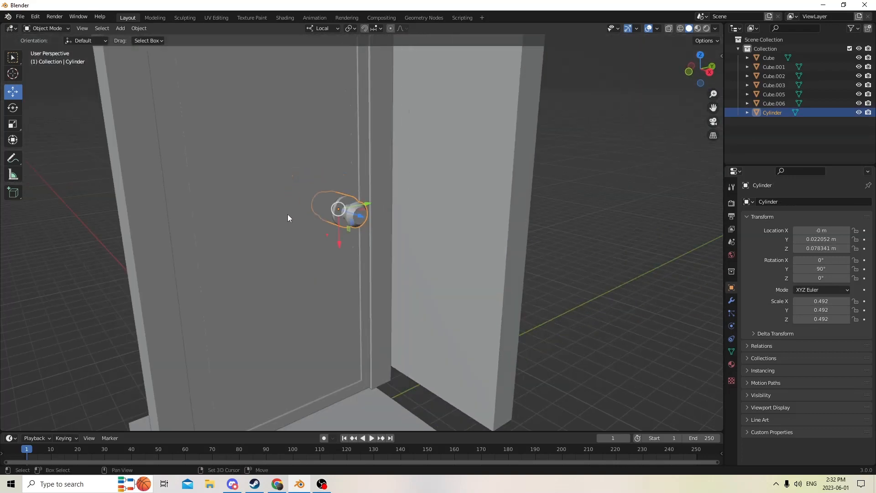
{"action": "left_click", "coordinate": [280, 211]}
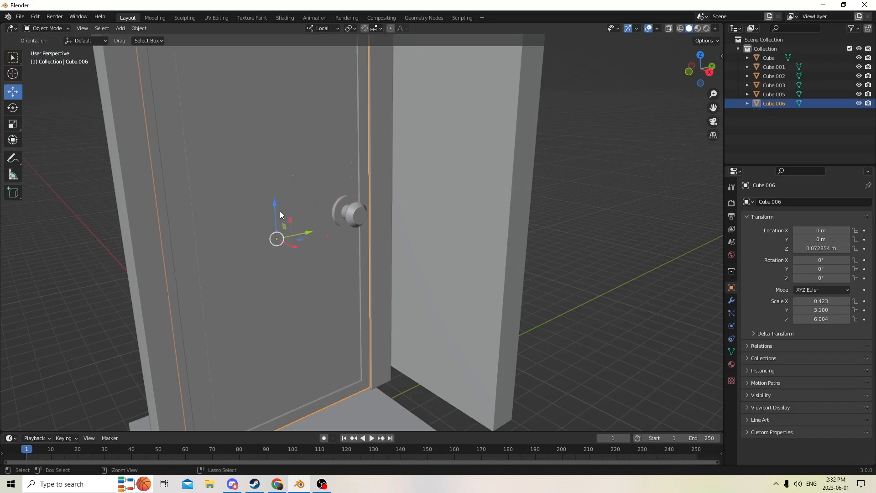
Select the flat roof block above the booth and set its Z scale to 3
{"action": "scroll", "coordinate": [282, 213], "scroll_direction": "down", "scroll_amount": 2}
{"action": "middle_click_drag", "start_coordinate": [294, 216], "coordinate": [261, 256]}
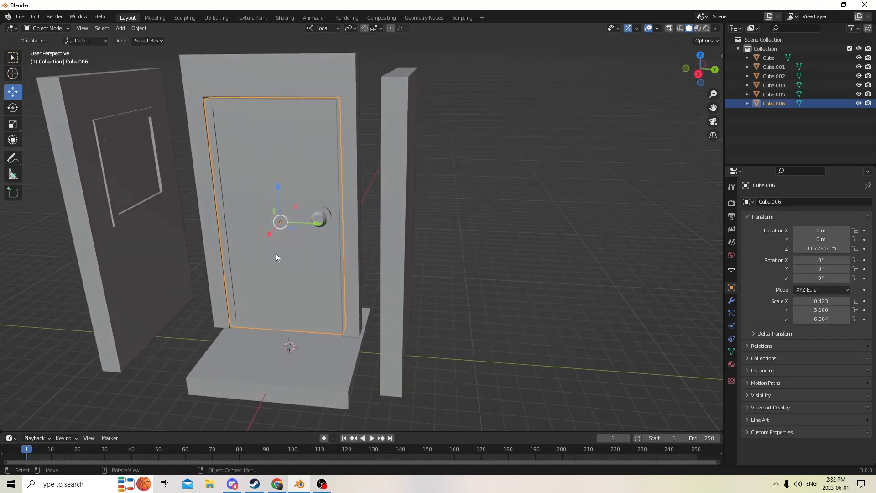
{"action": "middle_click_drag", "start_coordinate": [117, 205], "coordinate": [425, 105]}
{"action": "left_click", "coordinate": [363, 54]}
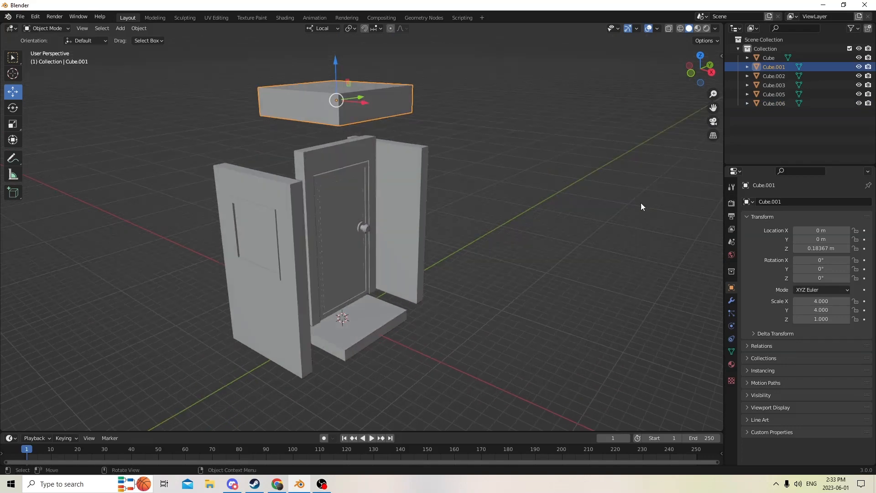
{"action": "left_click", "coordinate": [812, 319]}
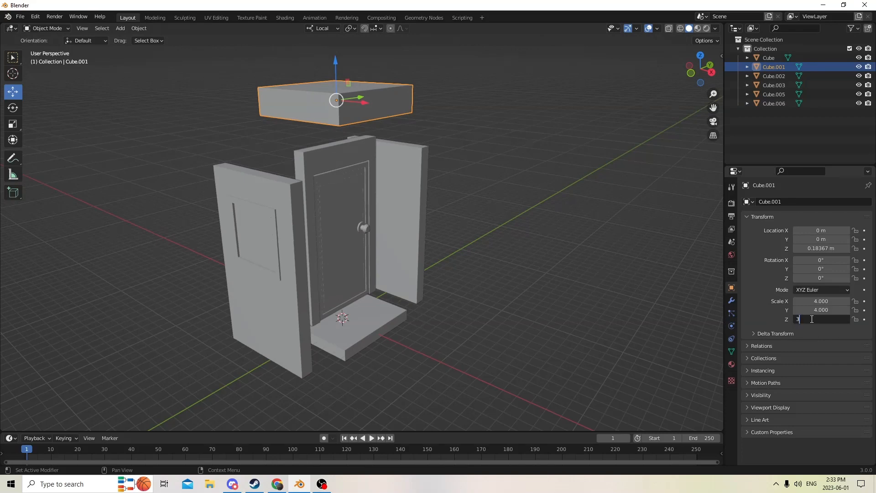
{"action": "key", "text": "Return"}
Duplicate the roof block in place and raise the copy to about 0.283 m in Z
{"action": "middle_click_drag", "start_coordinate": [465, 41], "coordinate": [417, 143]}
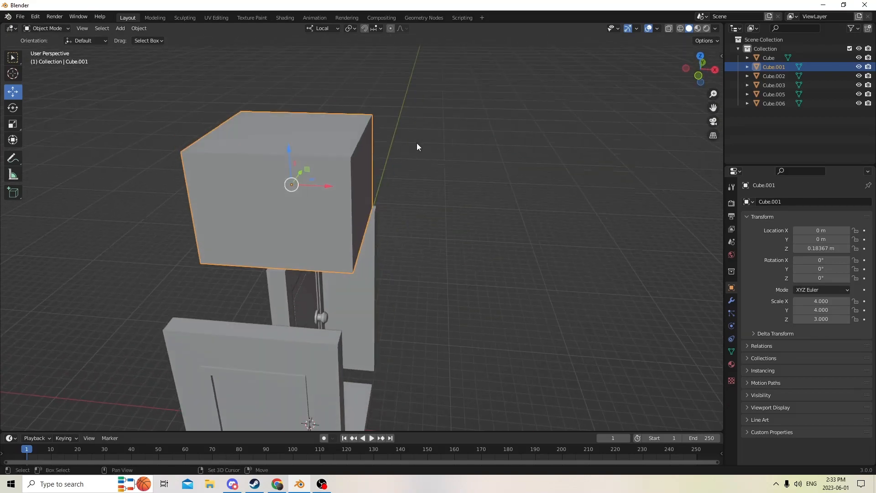
{"action": "key", "text": "shift+d"}
{"action": "right_click", "coordinate": [511, 78]}
{"action": "middle_click_drag", "start_coordinate": [511, 78], "coordinate": [492, 68]}
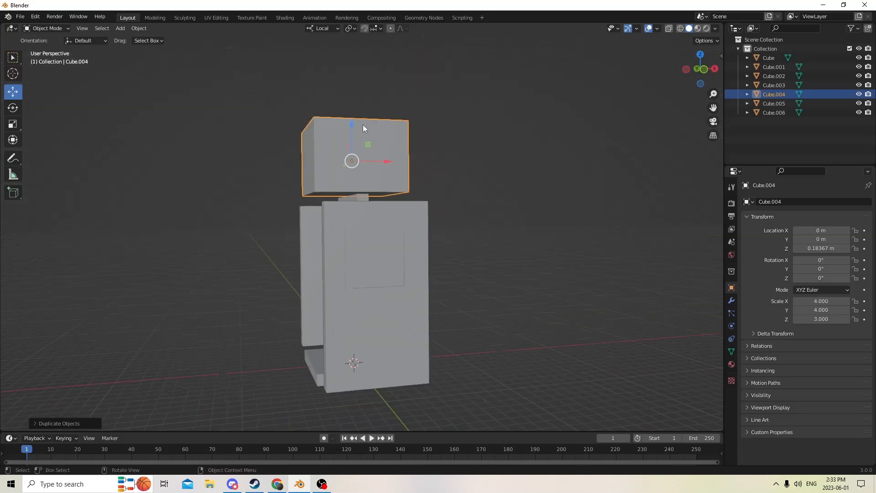
{"action": "middle_click_drag", "start_coordinate": [359, 135], "coordinate": [357, 163]}
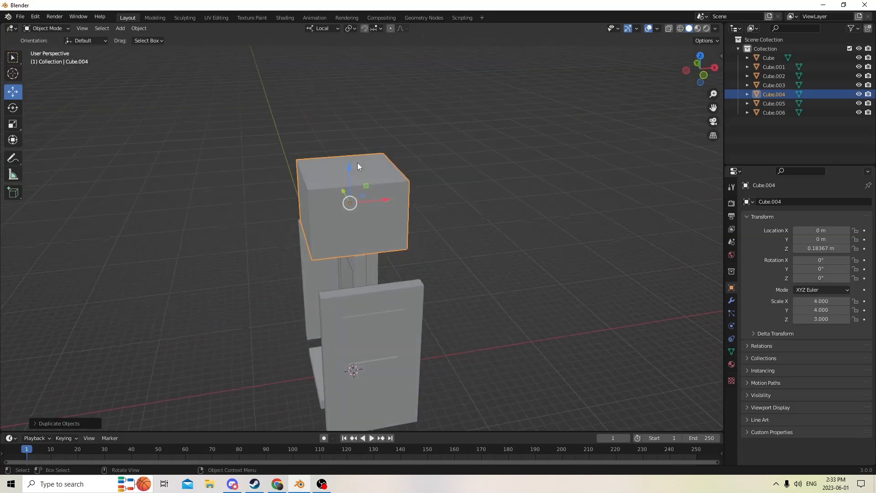
{"action": "left_click_drag", "start_coordinate": [346, 169], "coordinate": [452, 88]}
{"action": "middle_click_drag", "start_coordinate": [453, 89], "coordinate": [333, 112]}
Enter Edit Mode on the lower, original roof block and select its upper edge on the +X side
{"action": "key", "text": "Tab"}
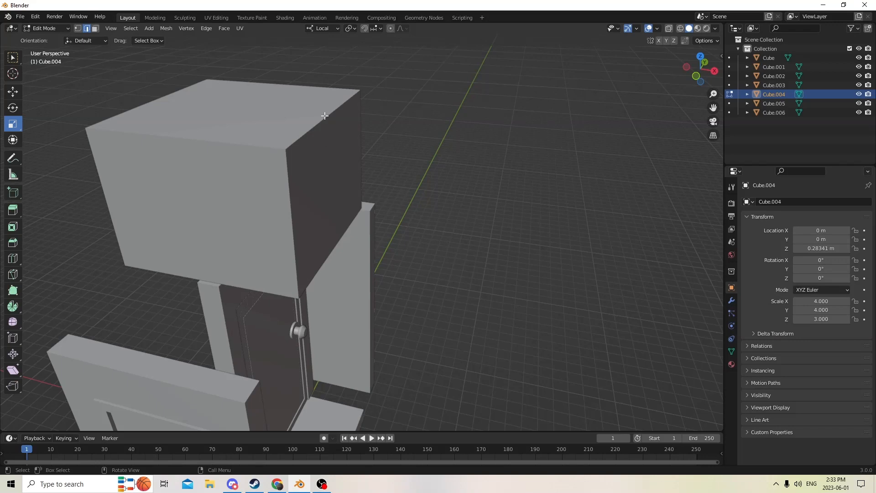
{"action": "key", "text": "Tab"}
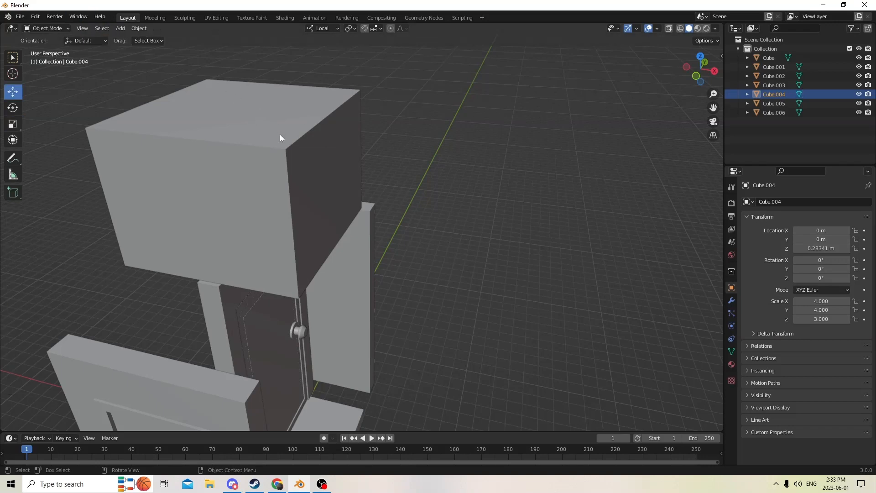
{"action": "left_click", "coordinate": [280, 134]}
{"action": "key", "text": "Tab"}
{"action": "key", "text": "Tab"}
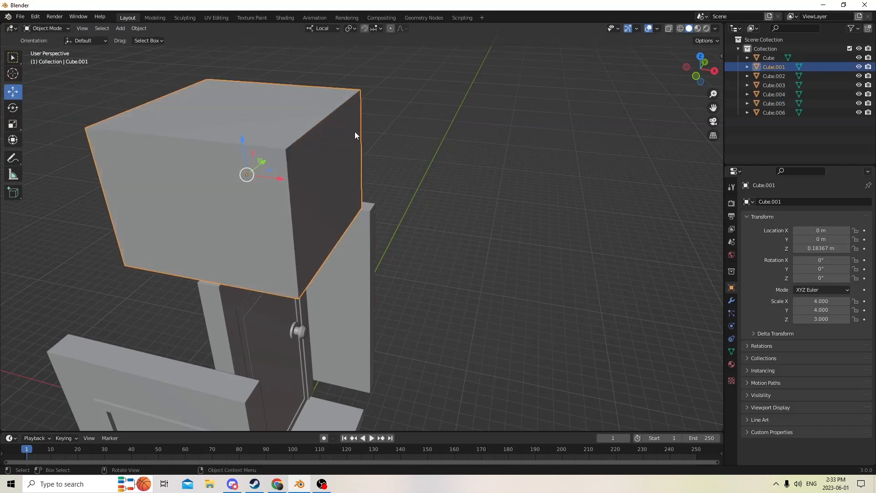
{"action": "key", "text": "Tab"}
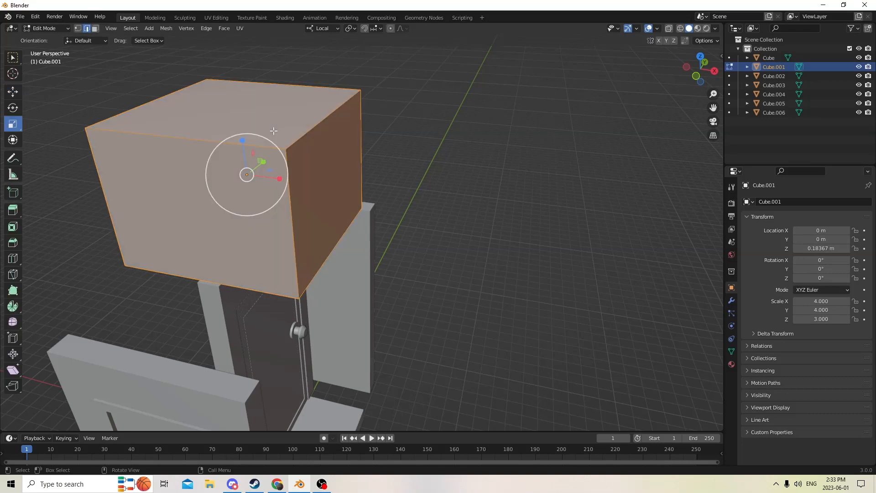
{"action": "left_click", "coordinate": [305, 121]}
{"action": "scroll", "coordinate": [305, 89], "scroll_direction": "down", "scroll_amount": 2}
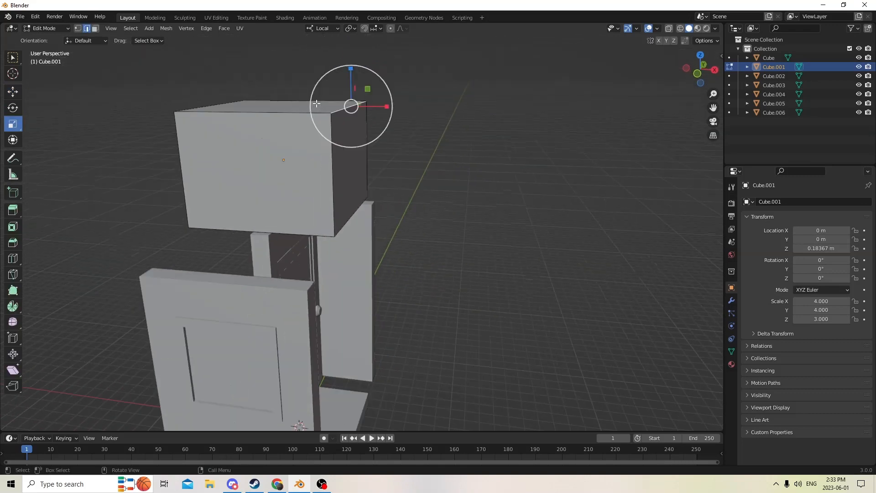
{"action": "left_click", "coordinate": [13, 91]}
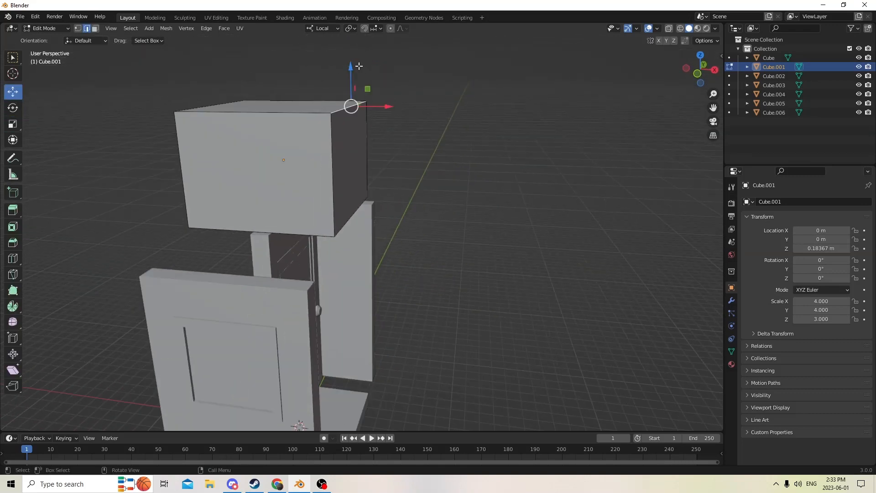
{"action": "left_click_drag", "start_coordinate": [357, 69], "coordinate": [353, 173]}
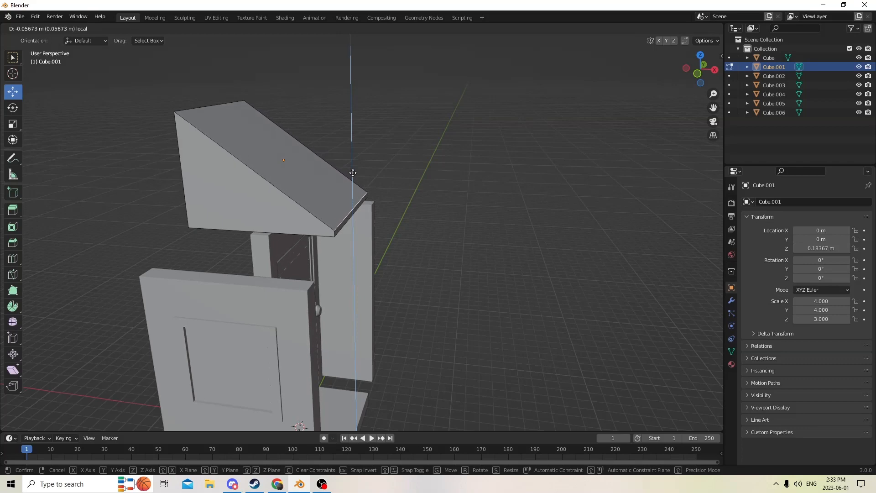
{"action": "right_click", "coordinate": [353, 172]}
Dissolve the selected upper edge to turn the lower roof block into a sloped wedge, and return to Object Mode
{"action": "middle_click_drag", "start_coordinate": [353, 115], "coordinate": [351, 137]}
{"action": "key", "text": "x"}
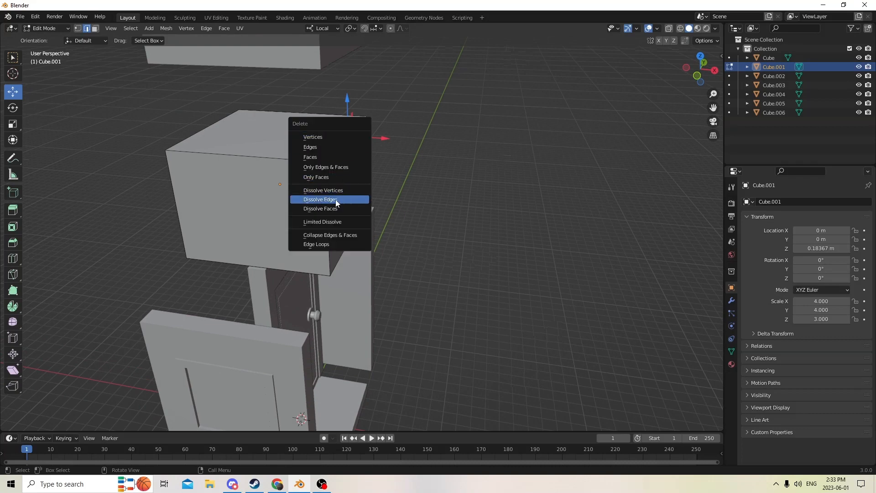
{"action": "left_click", "coordinate": [336, 200]}
{"action": "middle_click_drag", "start_coordinate": [335, 200], "coordinate": [364, 109]}
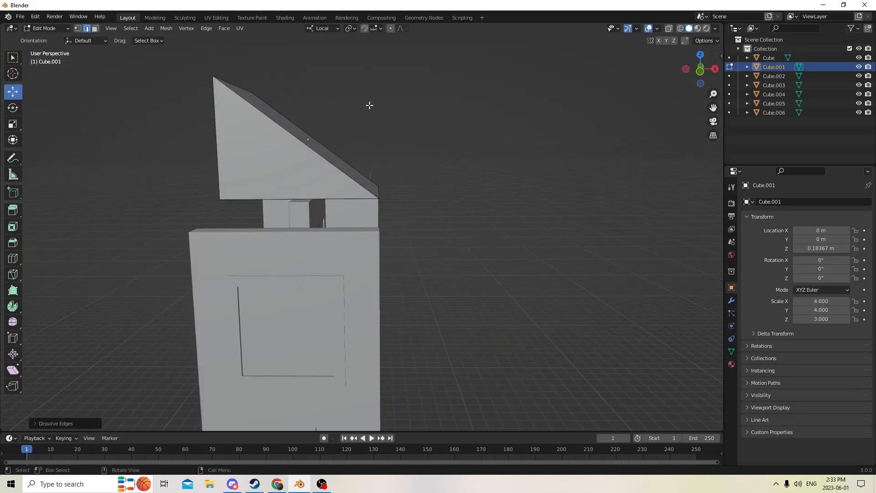
{"action": "middle_click_drag", "start_coordinate": [360, 214], "coordinate": [351, 173]}
{"action": "key", "text": "Tab"}
{"action": "scroll", "coordinate": [338, 153], "scroll_direction": "up", "scroll_amount": 3}
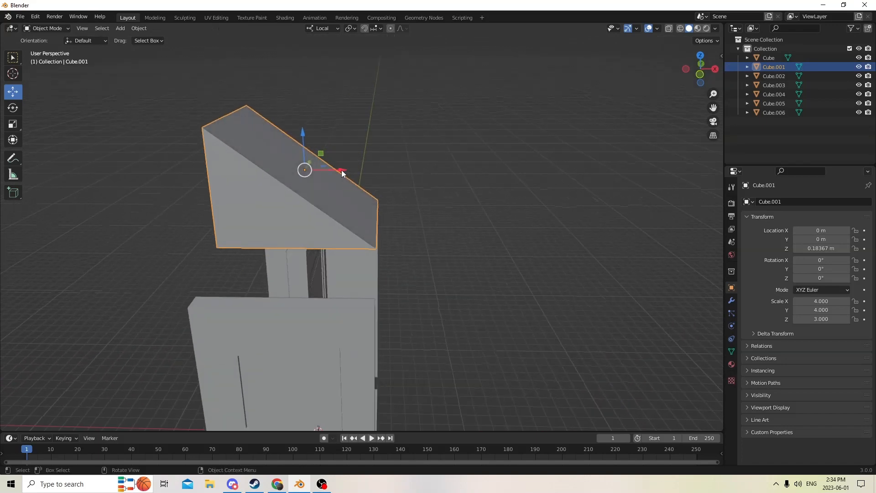
Move the wedge away from the booth along X to about -0.17 m
{"action": "left_click_drag", "start_coordinate": [343, 173], "coordinate": [194, 135]}
{"action": "scroll", "coordinate": [291, 204], "scroll_direction": "down", "scroll_amount": 4}
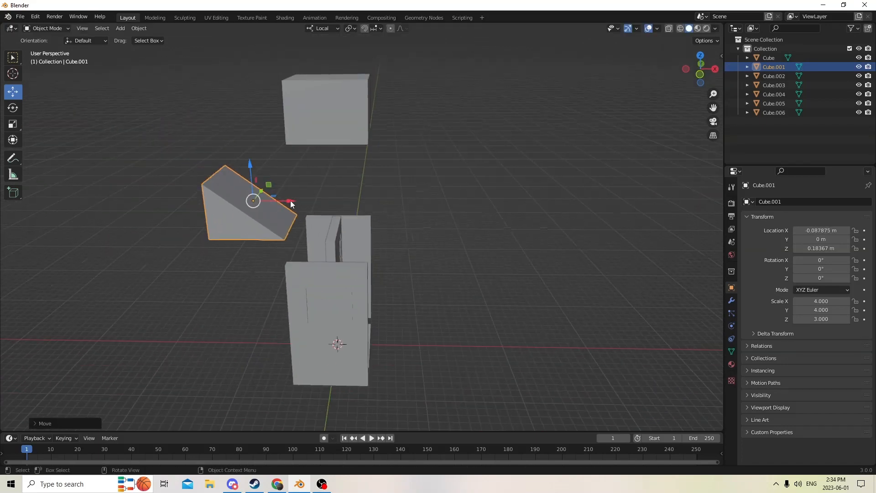
{"action": "left_click_drag", "start_coordinate": [291, 203], "coordinate": [216, 202]}
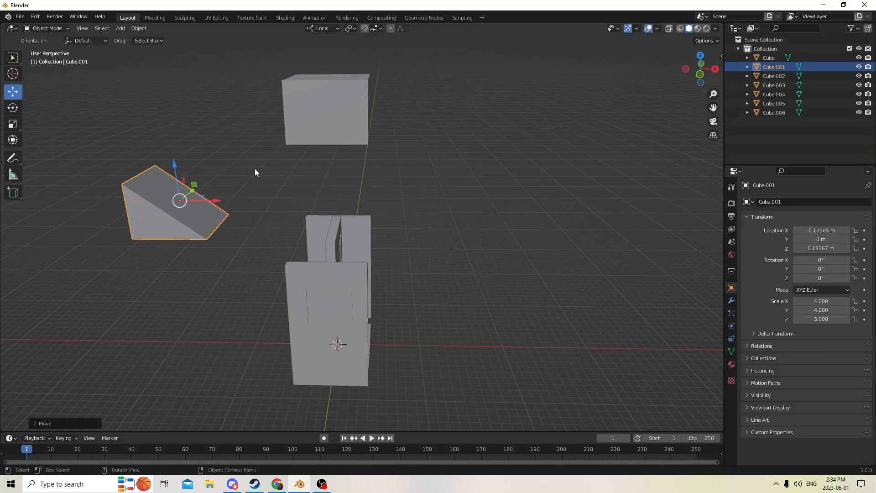
Select the highest roof block, enter Edit Mode on it and switch to vertex selection
{"action": "left_click", "coordinate": [344, 105]}
{"action": "middle_click_drag", "start_coordinate": [344, 105], "coordinate": [324, 95]}
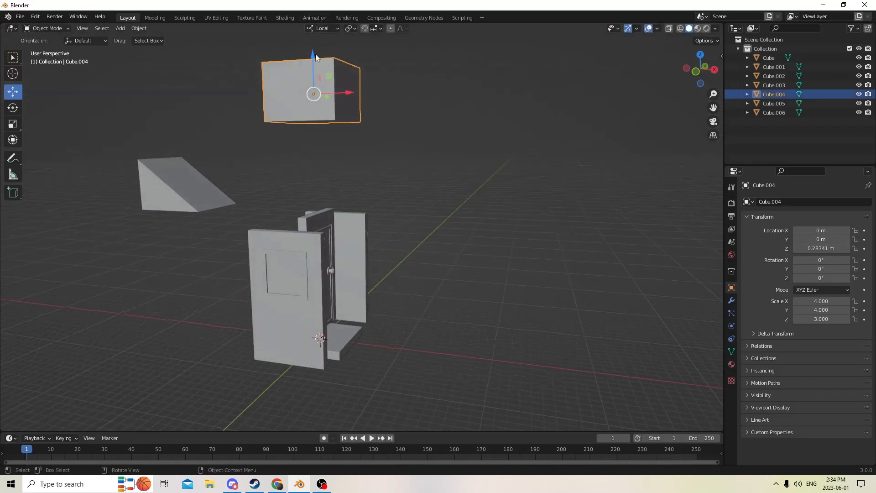
{"action": "middle_click_drag", "start_coordinate": [315, 54], "coordinate": [323, 105]}
{"action": "scroll", "coordinate": [330, 84], "scroll_direction": "up", "scroll_amount": 2}
{"action": "scroll", "coordinate": [392, 87], "scroll_direction": "up", "scroll_amount": 2}
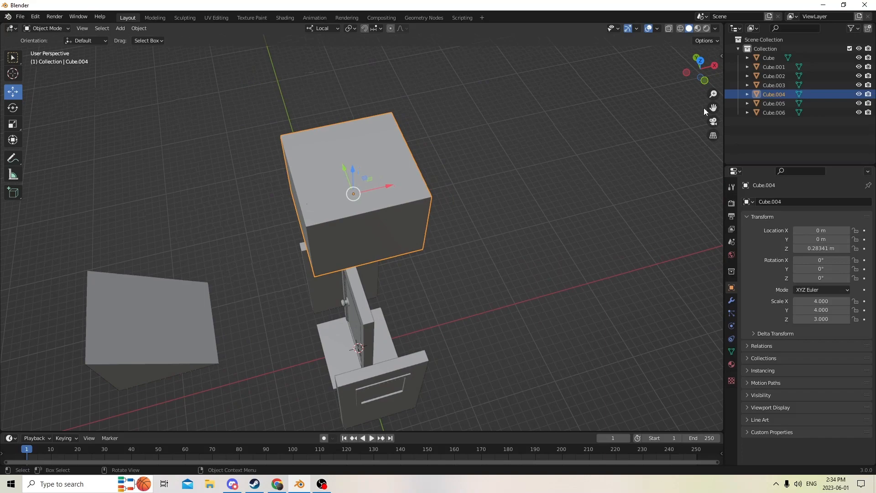
{"action": "middle_click_drag", "start_coordinate": [704, 111], "coordinate": [606, 97]}
{"action": "key", "text": "Tab"}
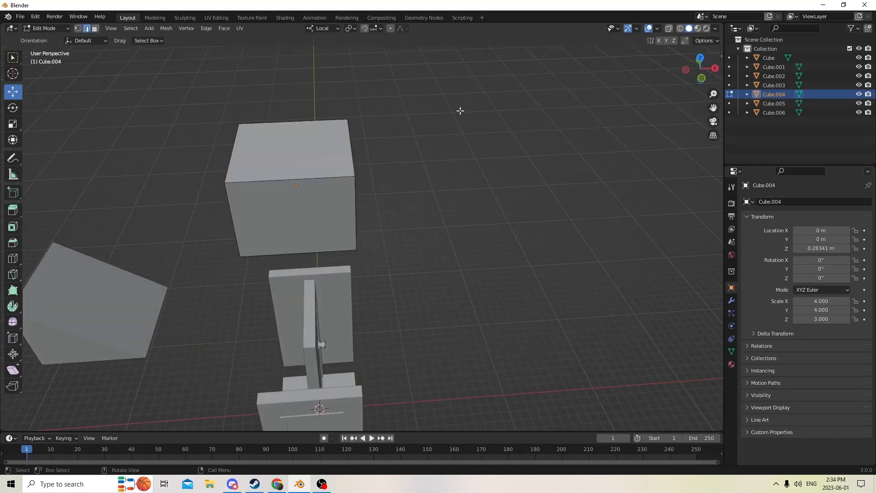
{"action": "middle_click_drag", "start_coordinate": [366, 176], "coordinate": [345, 155]}
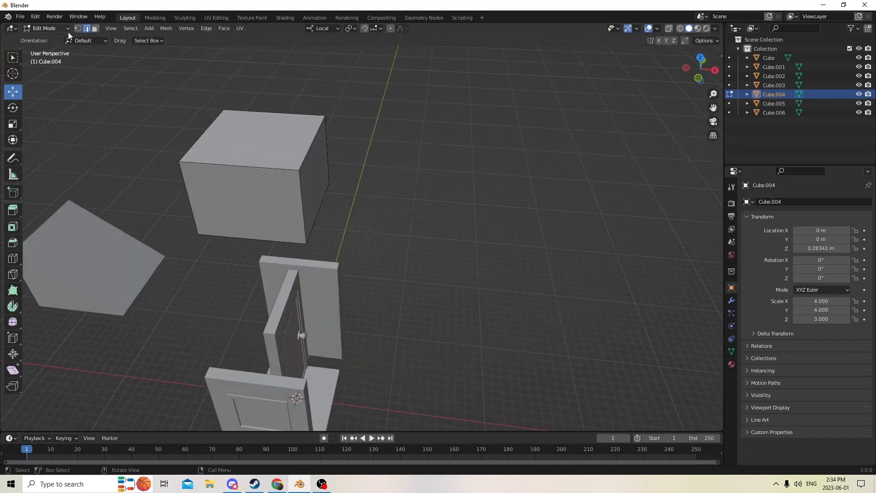
{"action": "left_click", "coordinate": [79, 29]}
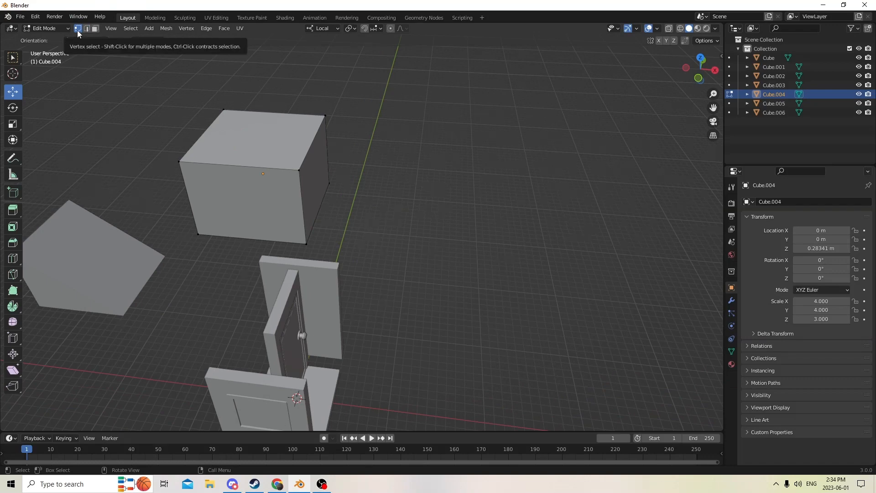
Dissolve the highest roof block's upper front corner vertex on the +X side and return to Object Mode
{"action": "left_click", "coordinate": [300, 170]}
{"action": "middle_click_drag", "start_coordinate": [300, 171], "coordinate": [387, 137]}
{"action": "key", "text": "x"}
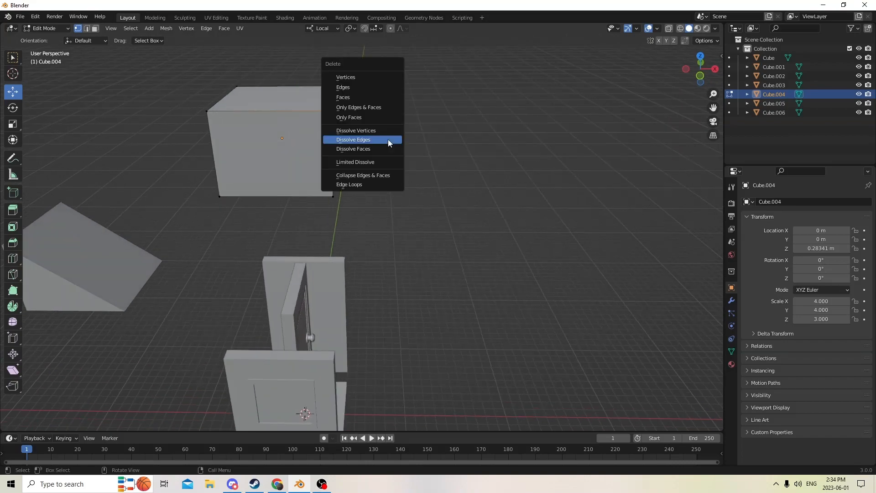
{"action": "left_click", "coordinate": [382, 130]}
{"action": "middle_click_drag", "start_coordinate": [382, 130], "coordinate": [398, 121]}
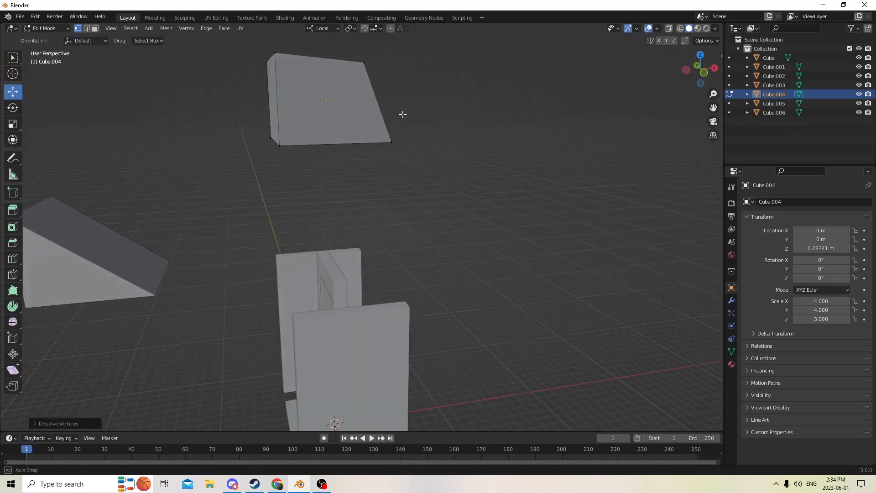
{"action": "key", "text": "Tab"}
Undo the return to Object Mode and the vertex dissolve on the highest roof block
{"action": "left_click", "coordinate": [32, 17]}
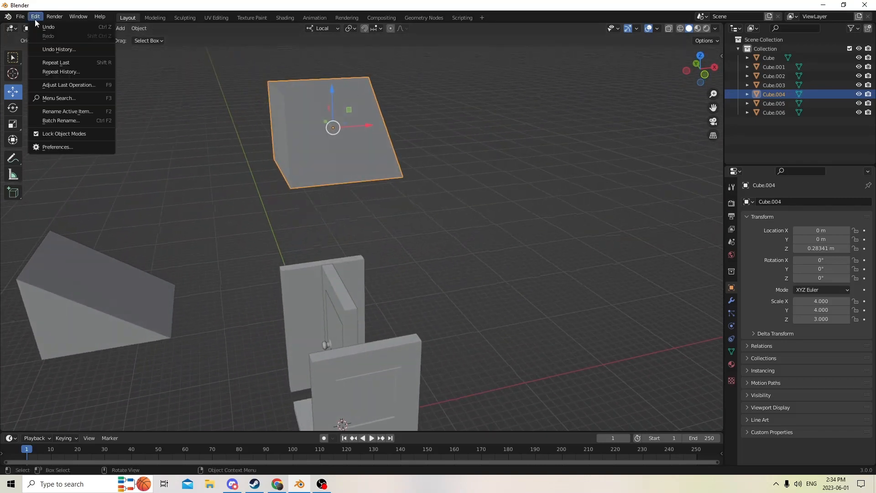
{"action": "left_click", "coordinate": [43, 27]}
{"action": "left_click", "coordinate": [36, 17]}
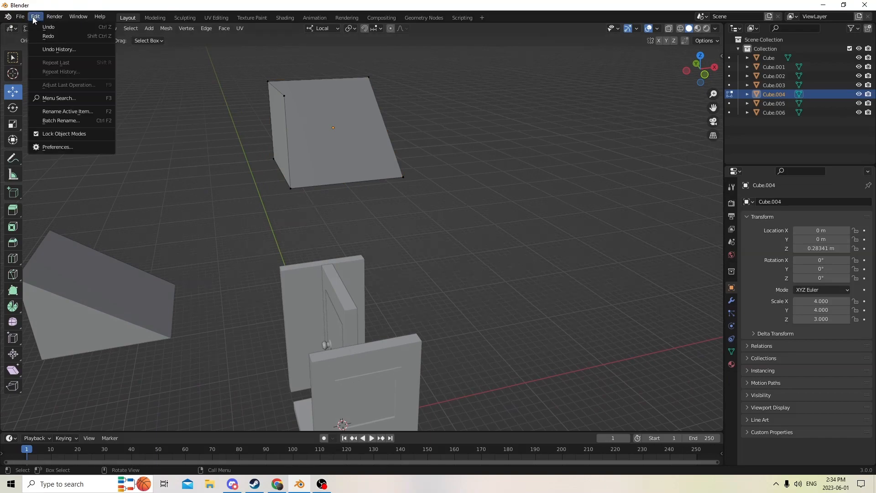
{"action": "left_click", "coordinate": [41, 26]}
Return to Object Mode, duplicate the highest roof block in place and lower the copy to about 0.184 m in Z
{"action": "middle_click_drag", "start_coordinate": [280, 84], "coordinate": [234, 92]}
{"action": "scroll", "coordinate": [246, 94], "scroll_direction": "up", "scroll_amount": 1}
{"action": "middle_click_drag", "start_coordinate": [259, 132], "coordinate": [337, 101]}
{"action": "key", "text": "Tab"}
{"action": "key", "text": "shift+d"}
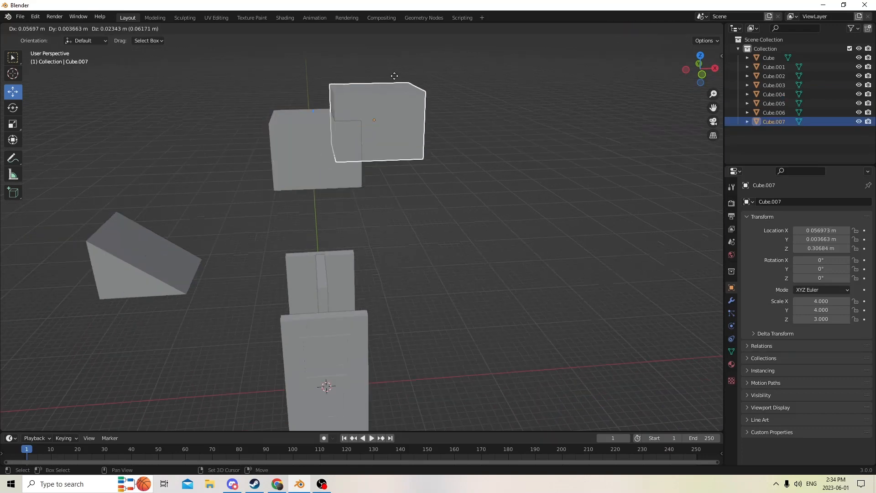
{"action": "right_click", "coordinate": [395, 78]}
{"action": "middle_click_drag", "start_coordinate": [396, 79], "coordinate": [356, 105]}
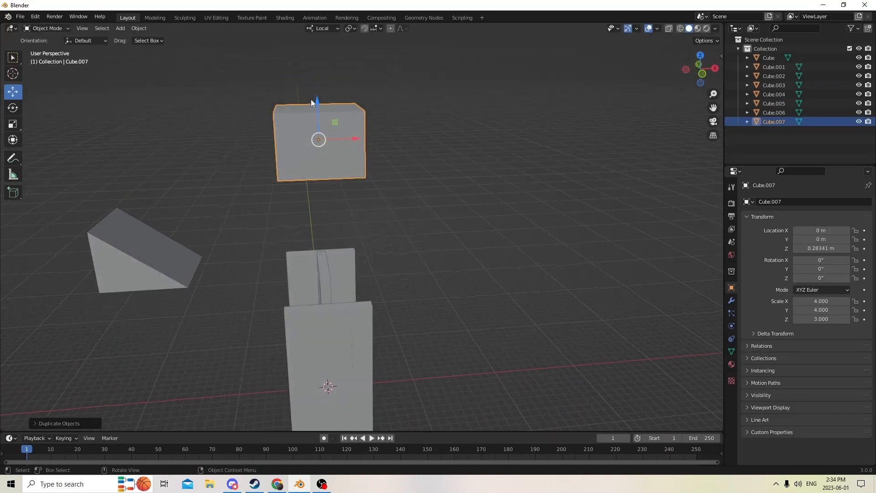
{"action": "left_click_drag", "start_coordinate": [314, 100], "coordinate": [319, 199]}
In Edit Mode, dissolve the lowered copy's selected upper corner vertex, return to Object Mode and check the resulting shape
{"action": "scroll", "coordinate": [320, 199], "scroll_direction": "up", "scroll_amount": 4}
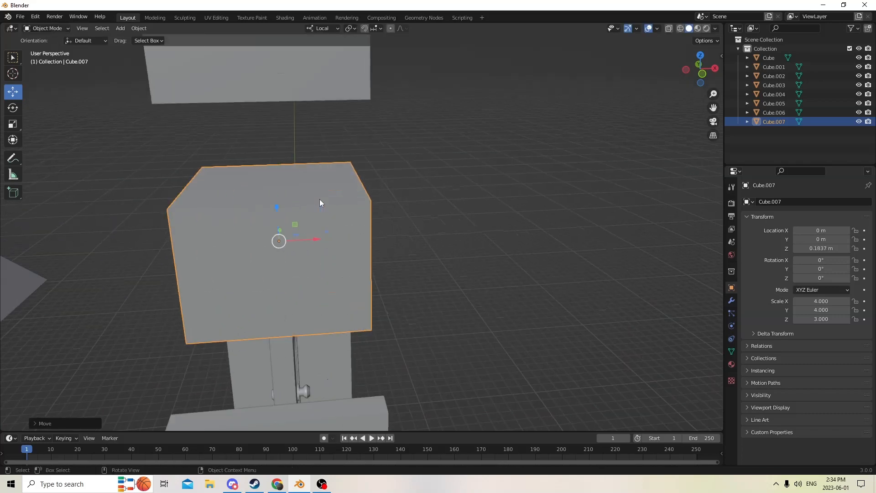
{"action": "scroll", "coordinate": [319, 199], "scroll_direction": "up", "scroll_amount": 1}
{"action": "scroll", "coordinate": [319, 199], "scroll_direction": "down", "scroll_amount": 1}
{"action": "key", "text": "Tab"}
{"action": "middle_click_drag", "start_coordinate": [315, 193], "coordinate": [315, 157]}
{"action": "key", "text": "x"}
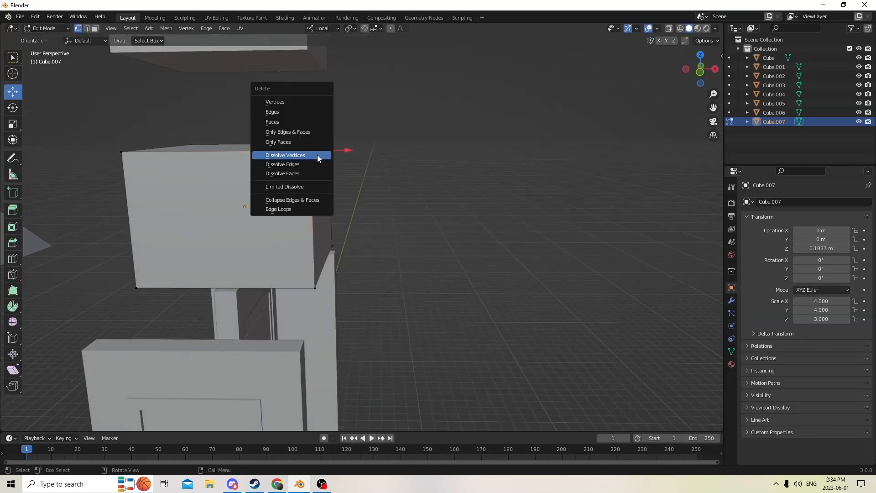
{"action": "left_click", "coordinate": [317, 156]}
{"action": "scroll", "coordinate": [316, 155], "scroll_direction": "down", "scroll_amount": 6}
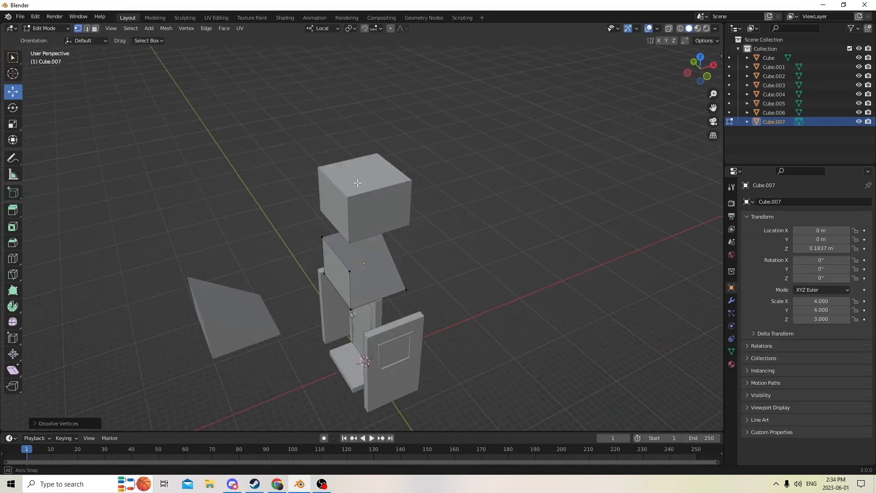
{"action": "key", "text": "Tab"}
{"action": "middle_click_drag", "start_coordinate": [335, 167], "coordinate": [344, 137]}
{"action": "scroll", "coordinate": [340, 121], "scroll_direction": "up", "scroll_amount": 3}
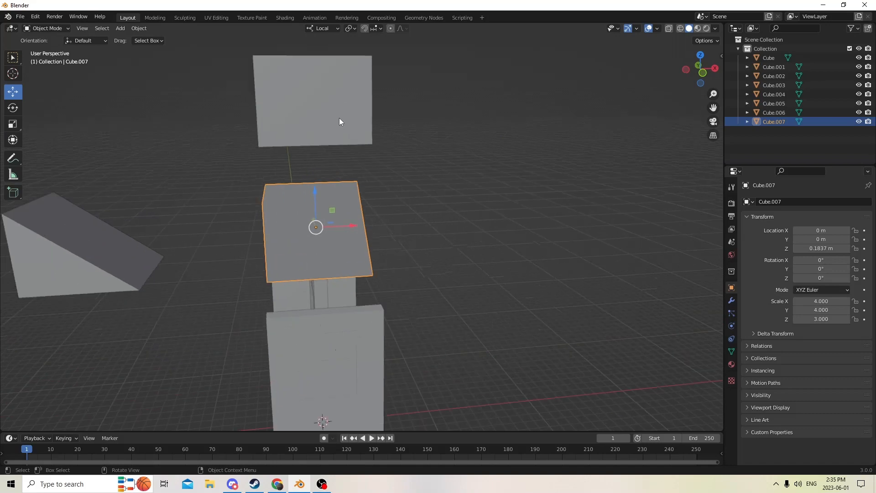
{"action": "middle_click_drag", "start_coordinate": [324, 108], "coordinate": [298, 118]}
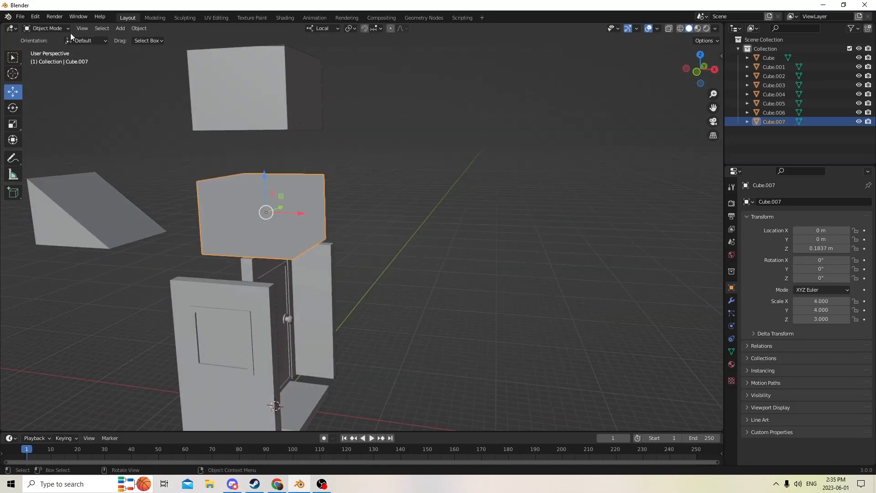
Undo the corner vertex dissolve on the lowered roof block, back to the full block in Edit Mode
{"action": "left_click", "coordinate": [35, 16]}
{"action": "left_click", "coordinate": [48, 27]}
{"action": "left_click", "coordinate": [35, 16]}
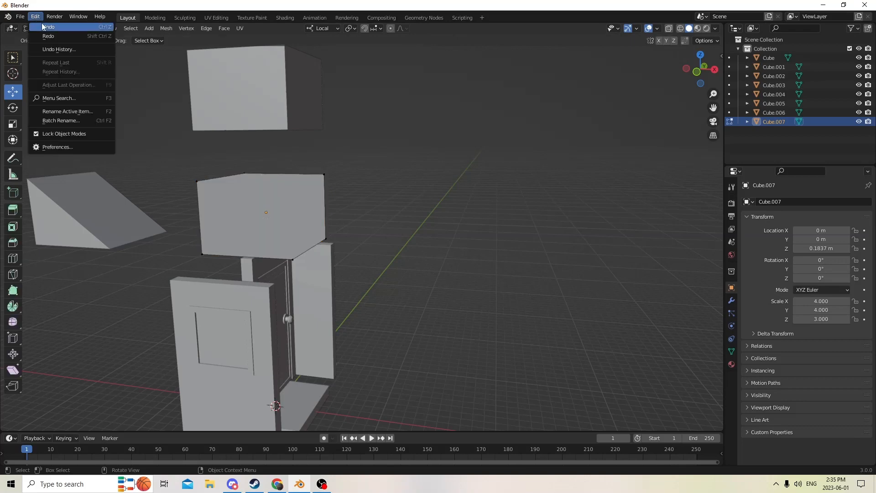
{"action": "left_click", "coordinate": [42, 26]}
{"action": "left_click", "coordinate": [37, 17]}
{"action": "left_click", "coordinate": [43, 26]}
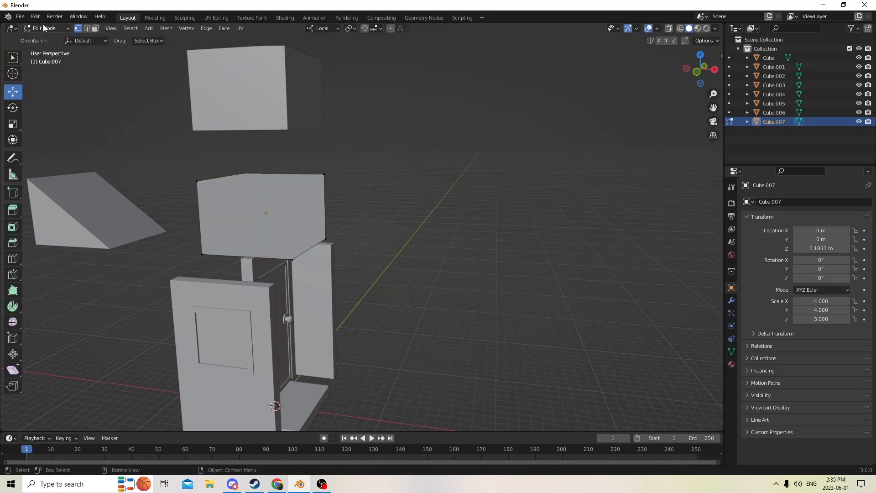
{"action": "left_click", "coordinate": [36, 16]}
{"action": "left_click", "coordinate": [43, 25]}
Open both stacked roof blocks in Edit Mode together and add the highest block's upper +X edge to the selected corner vertices
{"action": "middle_click_drag", "start_coordinate": [144, 45], "coordinate": [294, 98]}
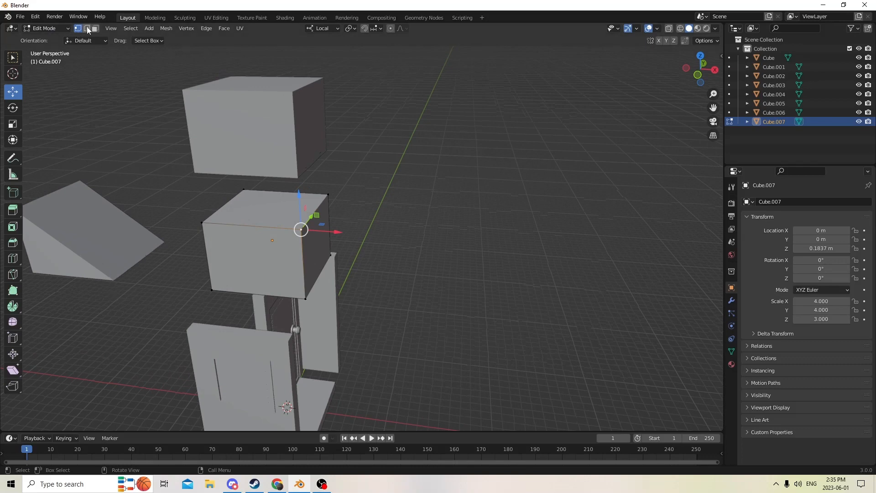
{"action": "mouse_move", "coordinate": [279, 107]}
{"action": "middle_mouse_down"}
{"action": "mouse_move", "coordinate": [248, 118]}
{"action": "mouse_move", "coordinate": [273, 100]}
{"action": "mouse_move", "coordinate": [270, 107]}
{"action": "middle_mouse_up"}
{"action": "key", "text": "Tab"}
{"action": "left_click", "coordinate": [275, 107], "text": "shift"}
{"action": "key", "text": "Tab"}
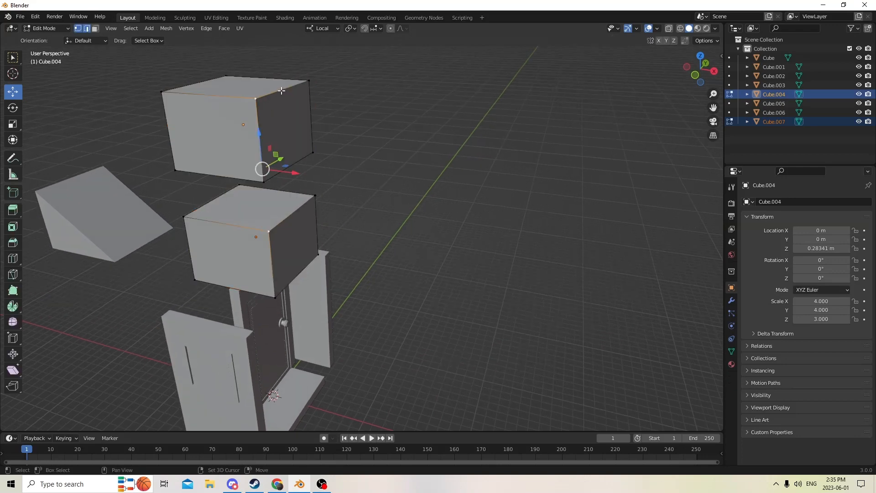
{"action": "left_click", "coordinate": [281, 91], "text": "shift"}
{"action": "mouse_move", "coordinate": [281, 91]}
{"action": "middle_mouse_down"}
{"action": "mouse_move", "coordinate": [248, 111]}
{"action": "mouse_move", "coordinate": [292, 93]}
{"action": "middle_mouse_up"}
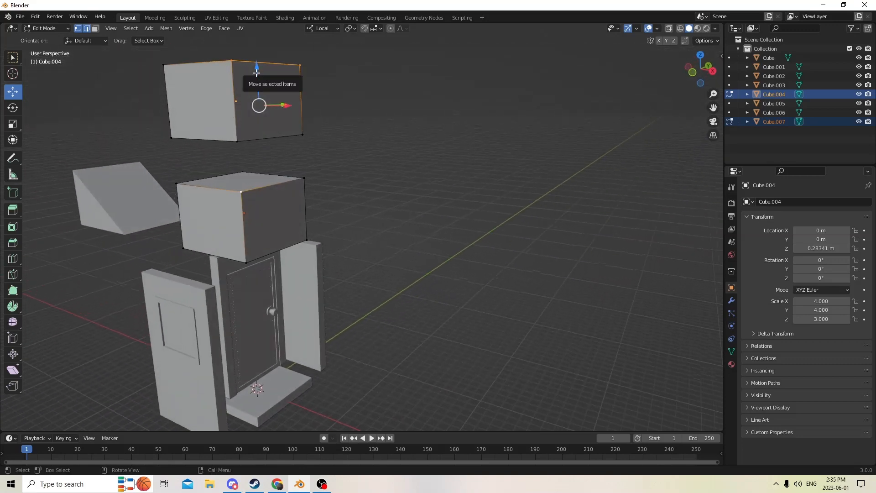
Lower the selected edge and corner about 0.054 m along local Z to slope both roof blocks, and return to Object Mode
{"action": "left_click_drag", "start_coordinate": [256, 72], "coordinate": [248, 137]}
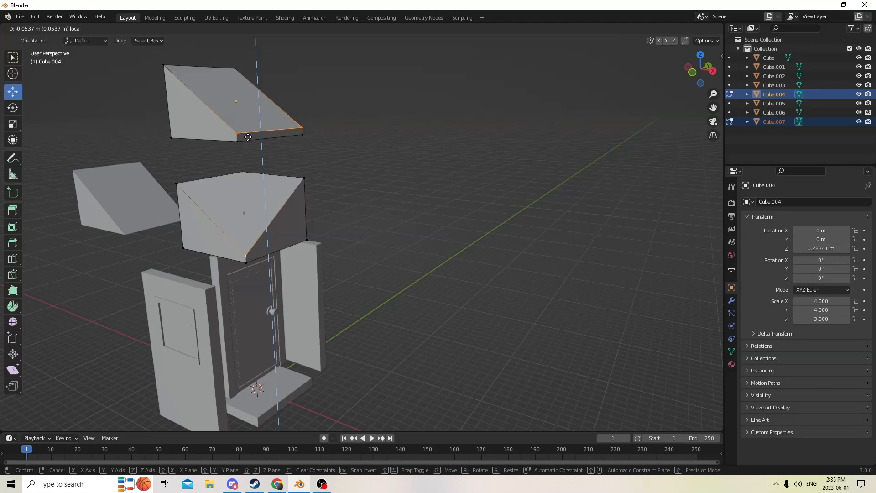
{"action": "left_click_drag", "start_coordinate": [248, 137], "coordinate": [248, 139]}
{"action": "middle_click_drag", "start_coordinate": [247, 139], "coordinate": [319, 125]}
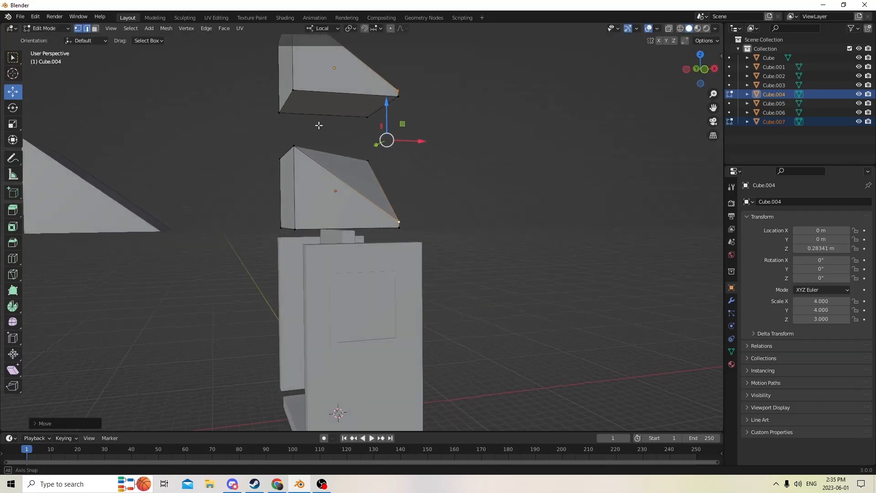
{"action": "left_click", "coordinate": [567, 184]}
{"action": "middle_click_drag", "start_coordinate": [568, 184], "coordinate": [412, 169]}
{"action": "key", "text": "Tab"}
{"action": "scroll", "coordinate": [403, 164], "scroll_direction": "up", "scroll_amount": 4}
{"action": "scroll", "coordinate": [402, 164], "scroll_direction": "down", "scroll_amount": 3}
{"action": "middle_click_drag", "start_coordinate": [214, 80], "coordinate": [182, 103]}
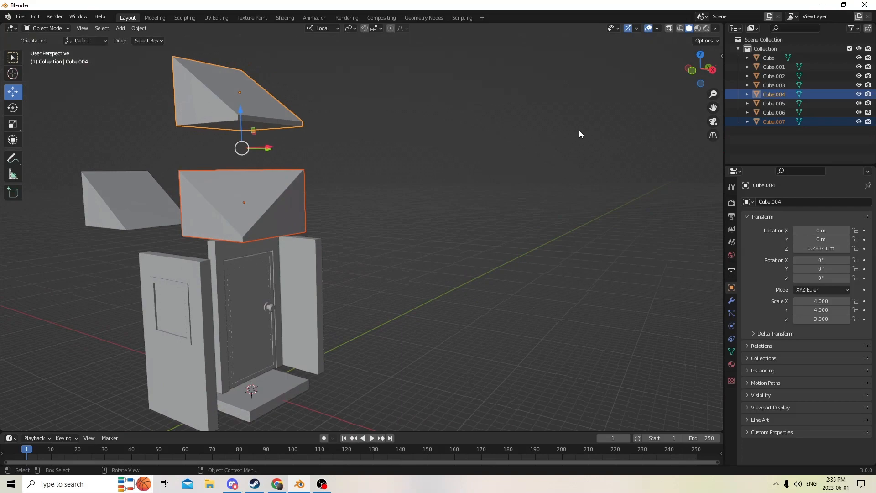
{"action": "left_click_drag", "start_coordinate": [713, 107], "coordinate": [755, 28]}
{"action": "scroll", "coordinate": [606, 154], "scroll_direction": "up", "scroll_amount": 2}
{"action": "middle_click_drag", "start_coordinate": [562, 174], "coordinate": [535, 191]}
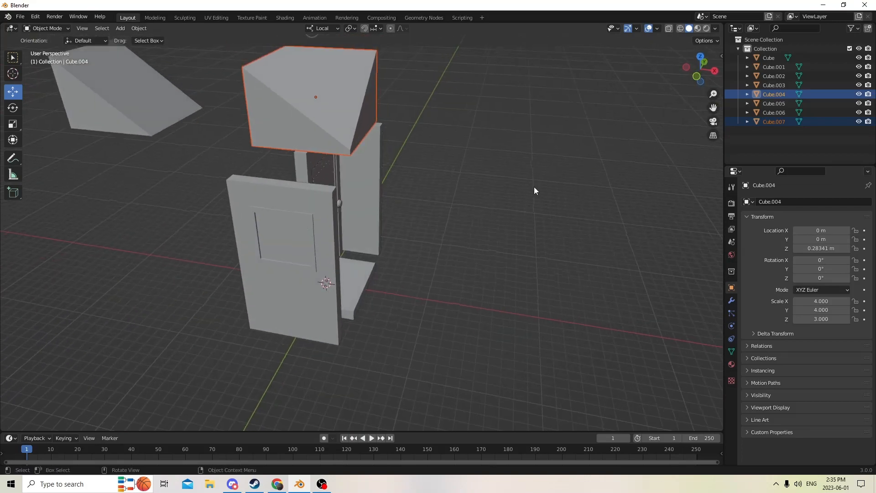